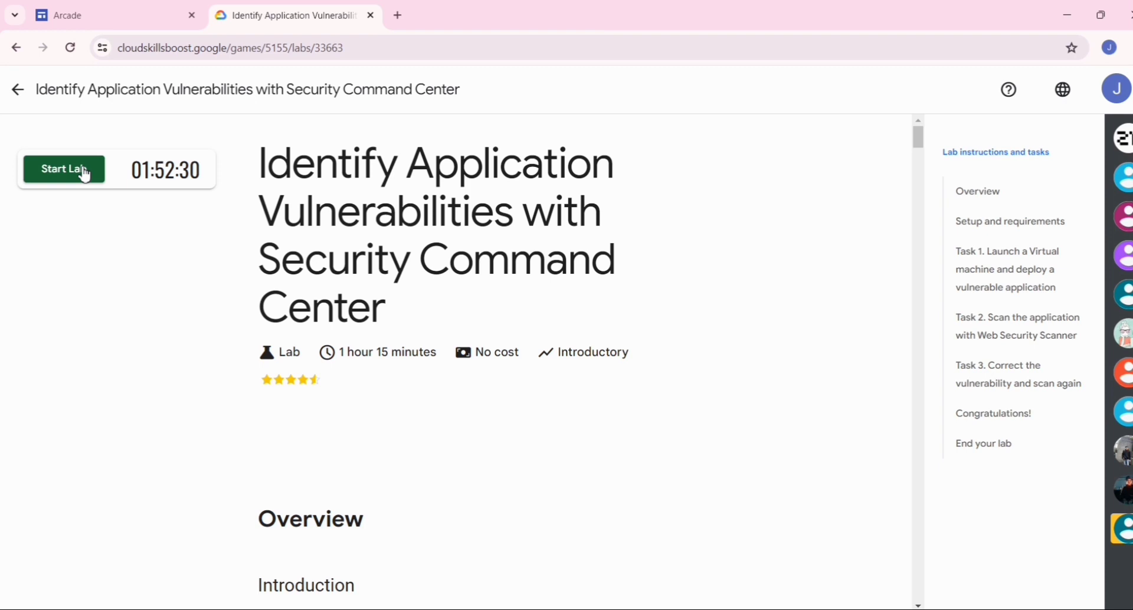
# - Start the lab and submit the fire hydrants image challenge of the robot check
pyautogui.click(85, 173)
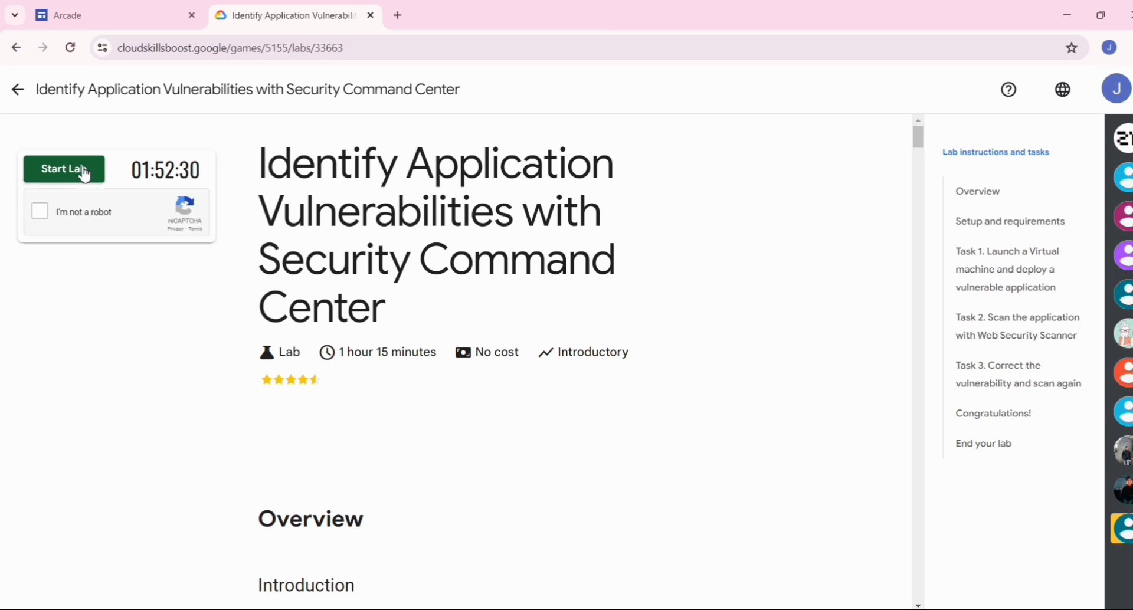
pyautogui.click(40, 211)
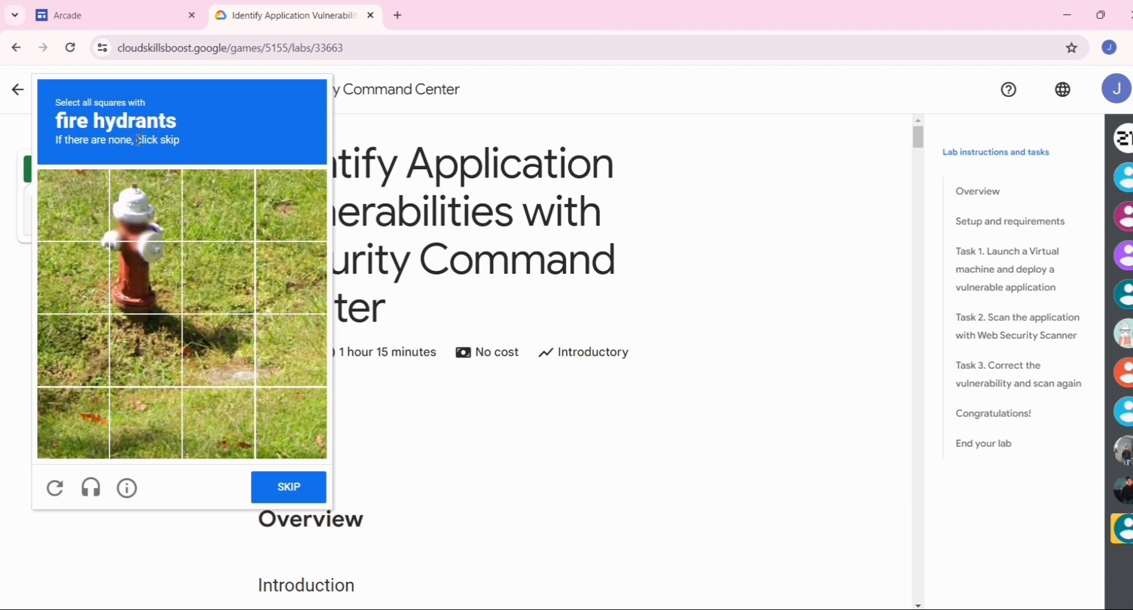
pyautogui.click(129, 209)
pyautogui.click(118, 298)
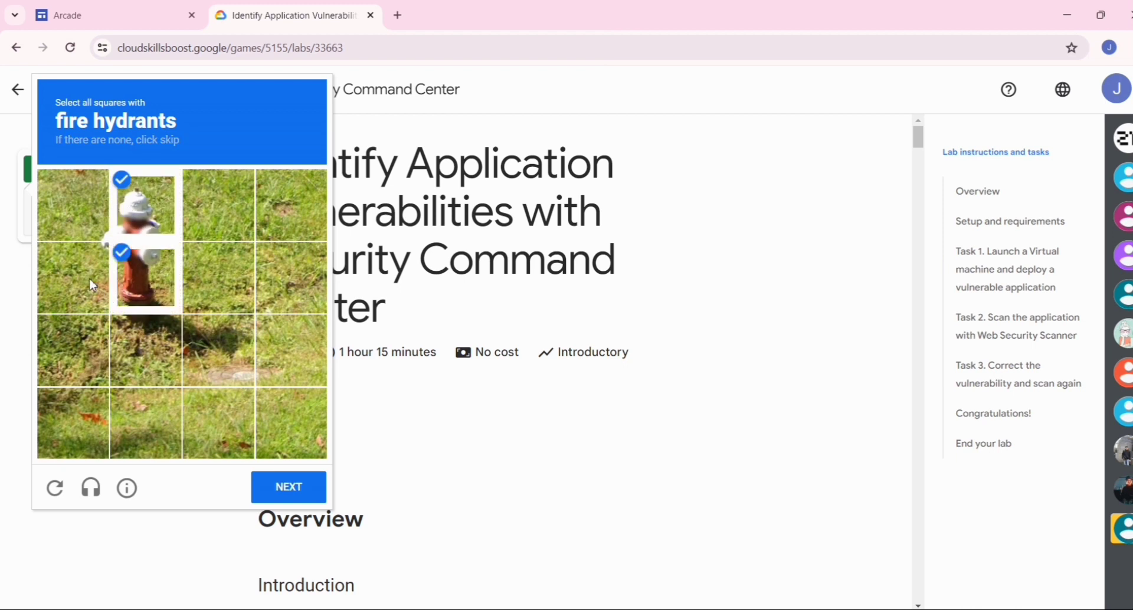
pyautogui.click(91, 284)
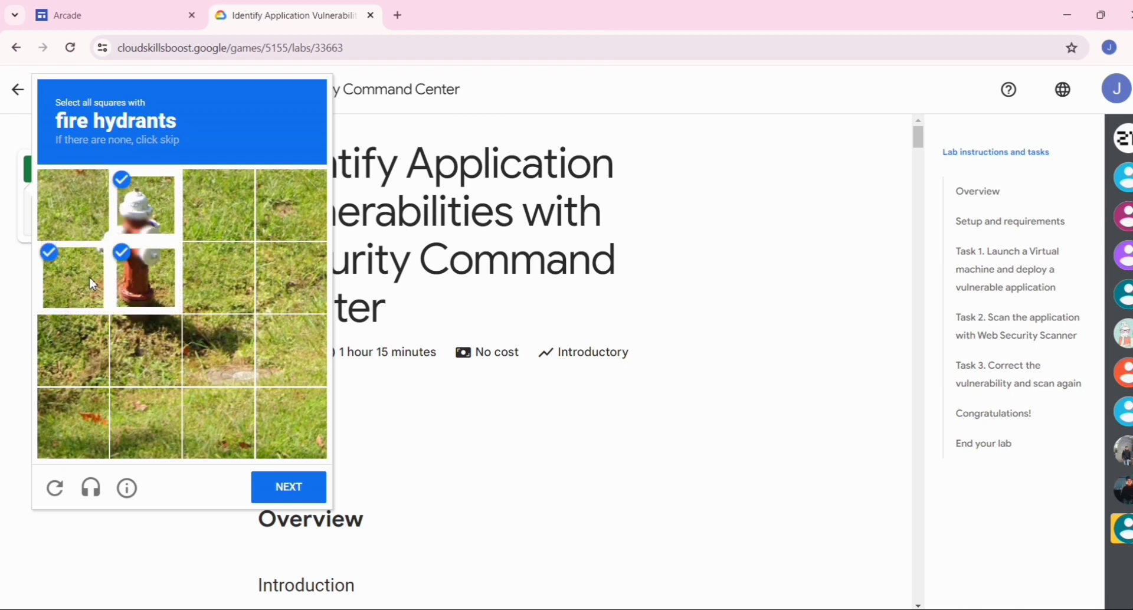
pyautogui.click(94, 235)
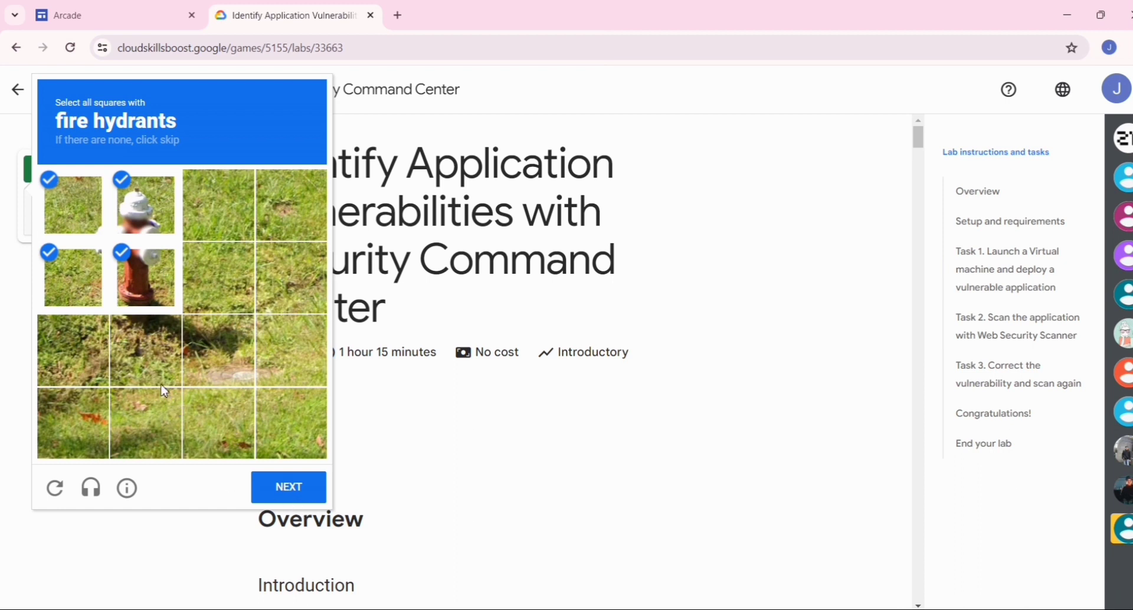
pyautogui.click(284, 504)
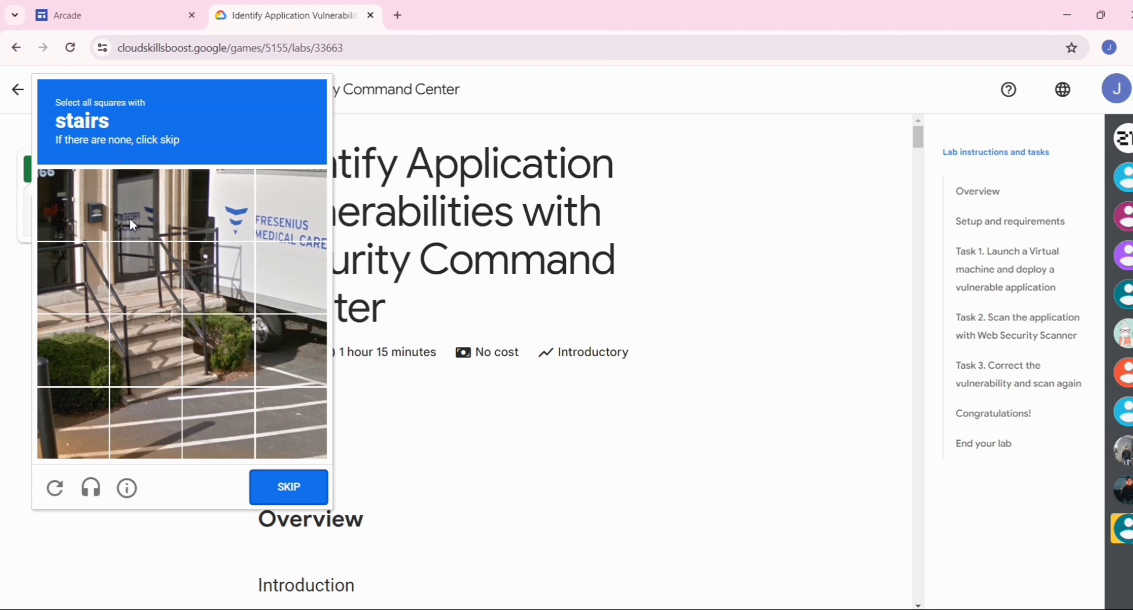
# - Select the image squares for the stairs challenge and submit the verification
pyautogui.click(142, 352)
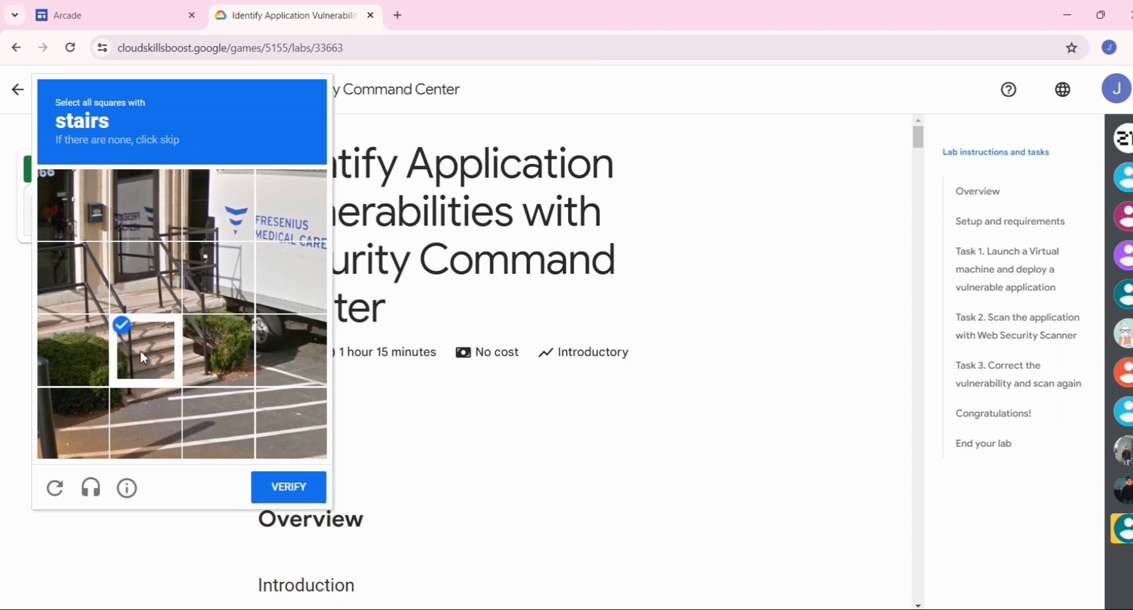
pyautogui.click(191, 356)
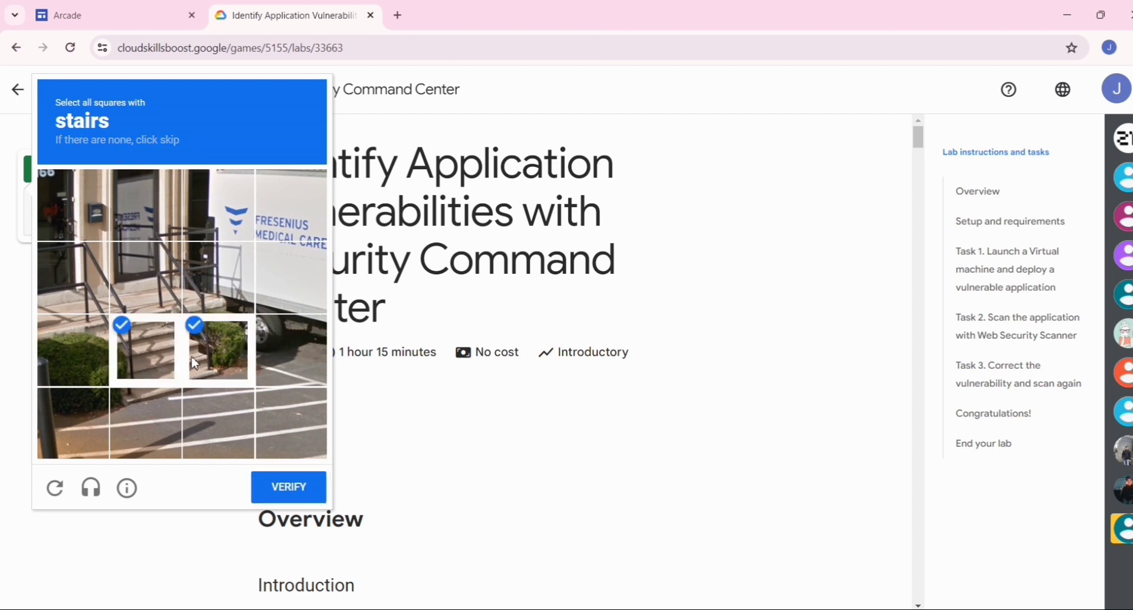
pyautogui.click(144, 423)
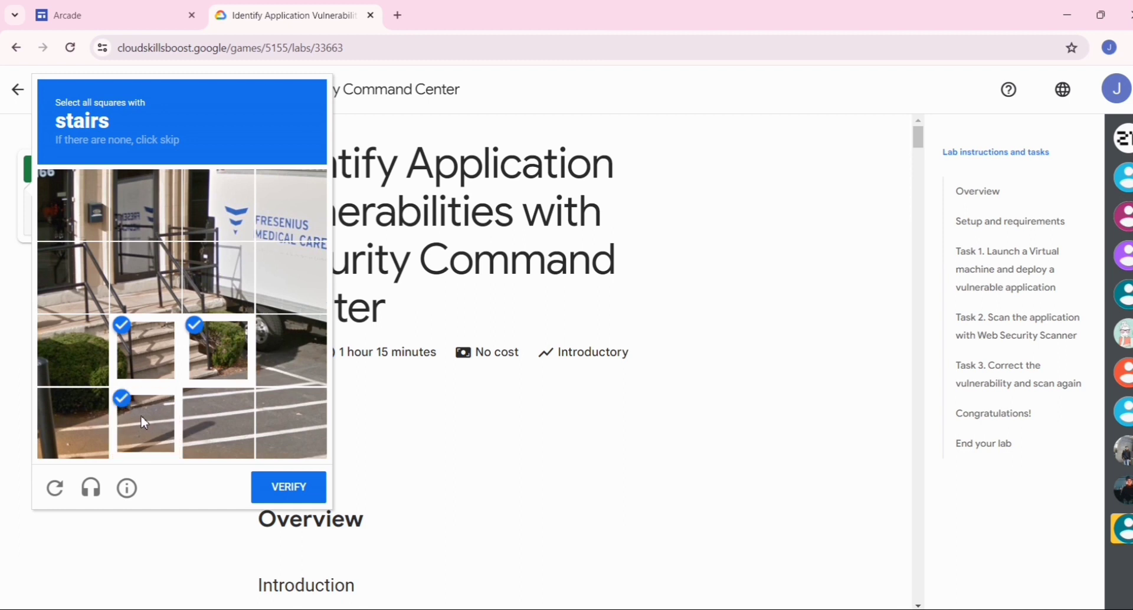
pyautogui.click(153, 281)
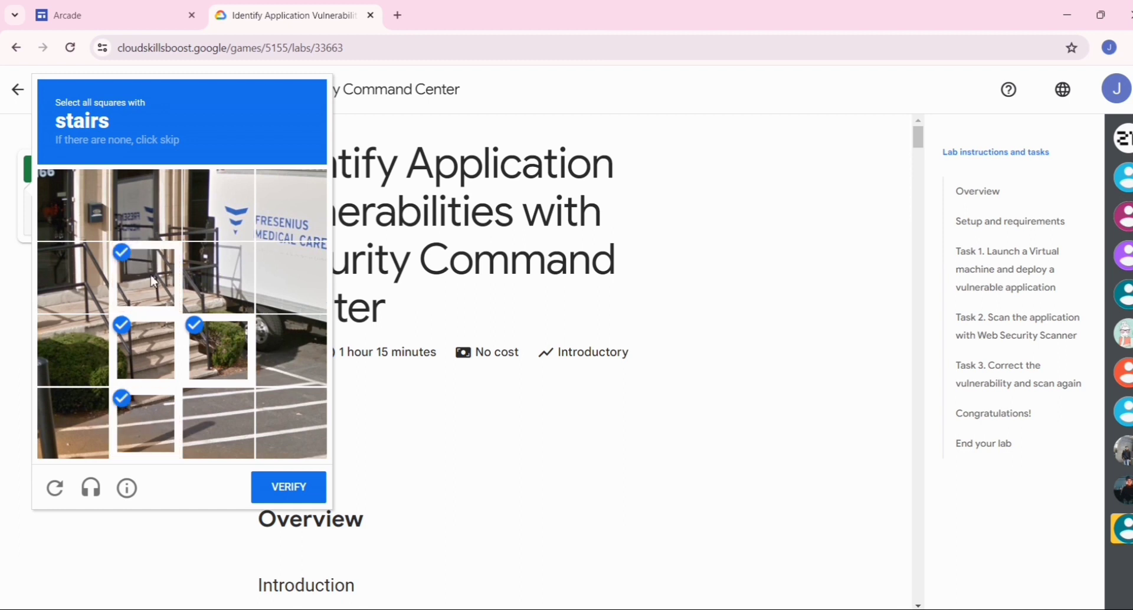
pyautogui.click(82, 341)
pyautogui.click(260, 490)
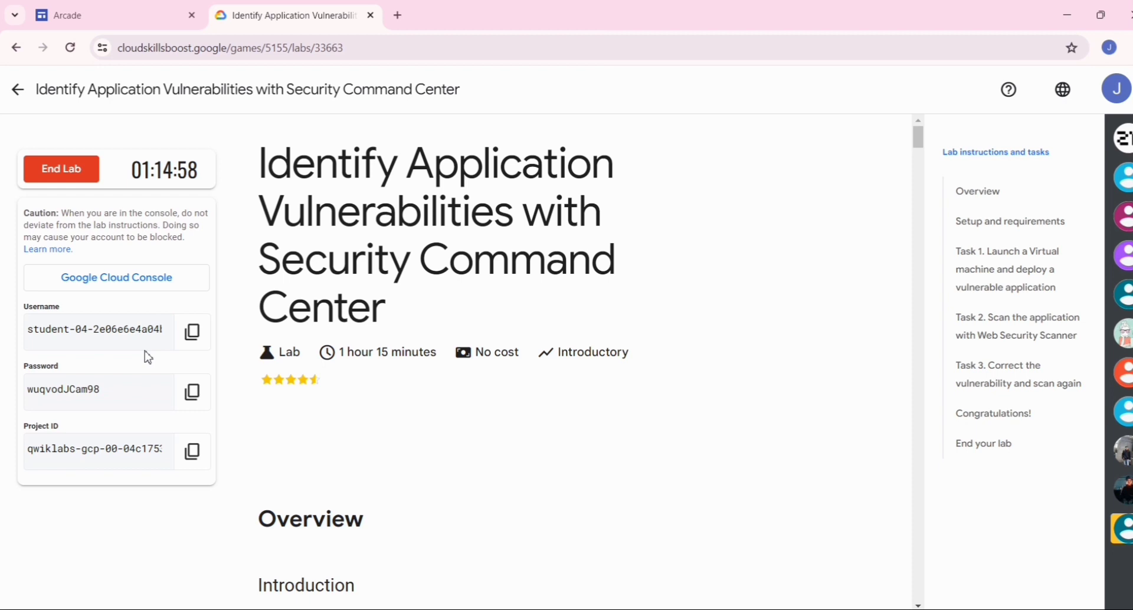
# - Copy the lab password and open the Google Cloud Console link in an incognito window
pyautogui.click(193, 392)
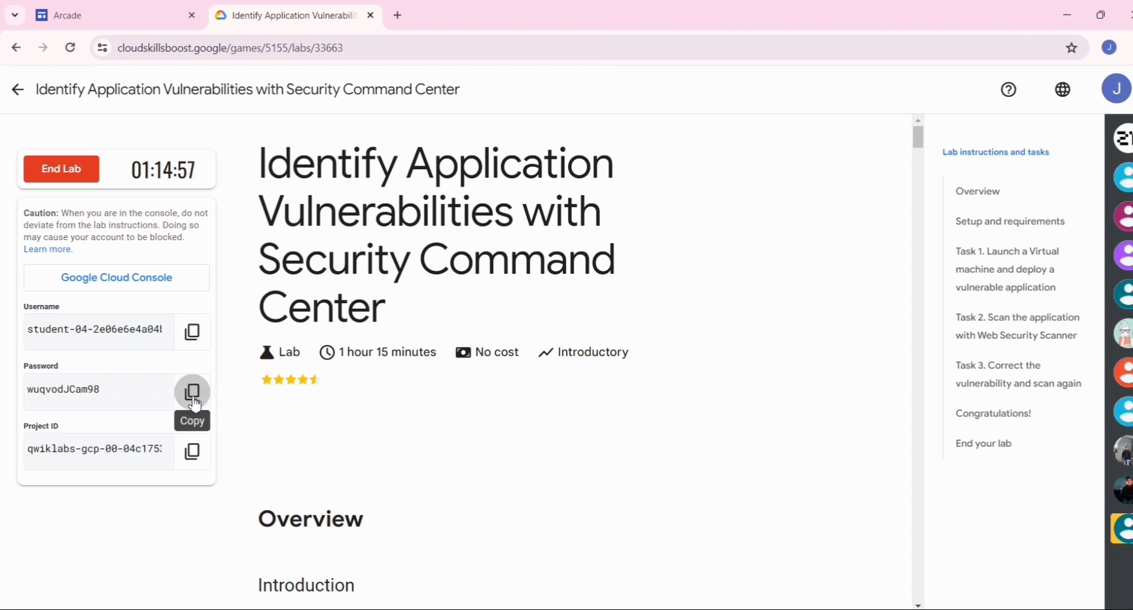
pyautogui.rightClick(96, 286)
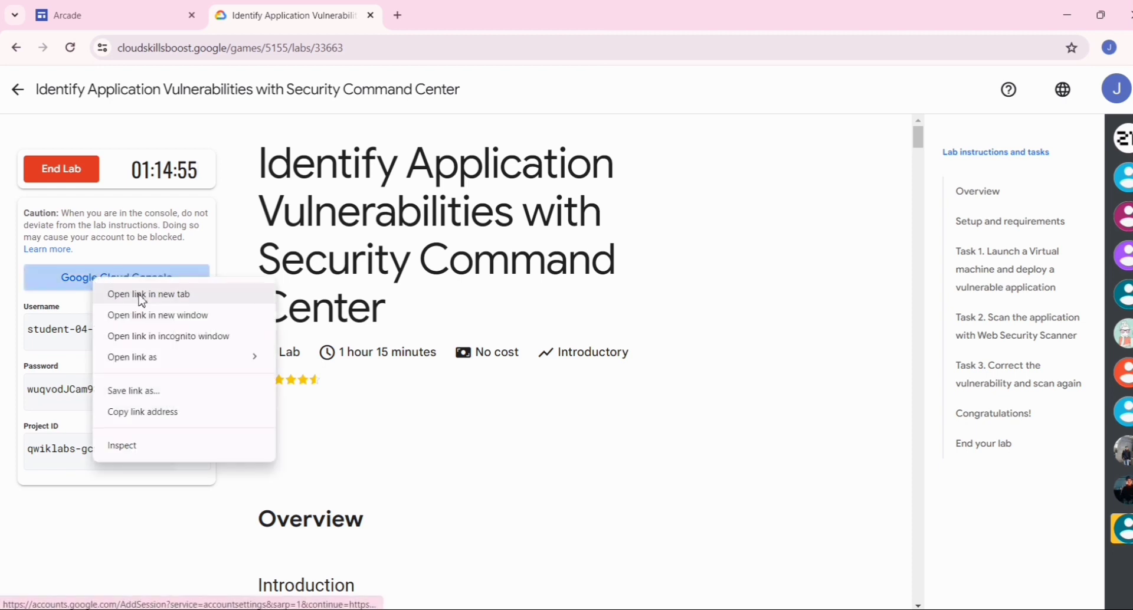
pyautogui.click(188, 337)
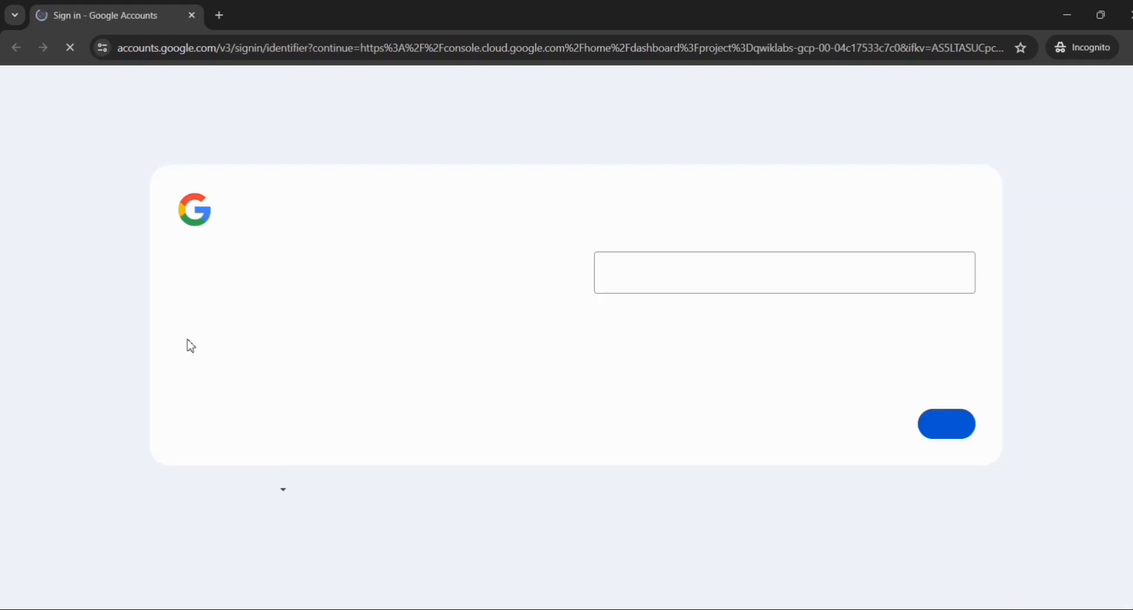
# - Sign in to the Google account with the lab username and the copied account password
pyautogui.hotkey('ctrl', 'v')
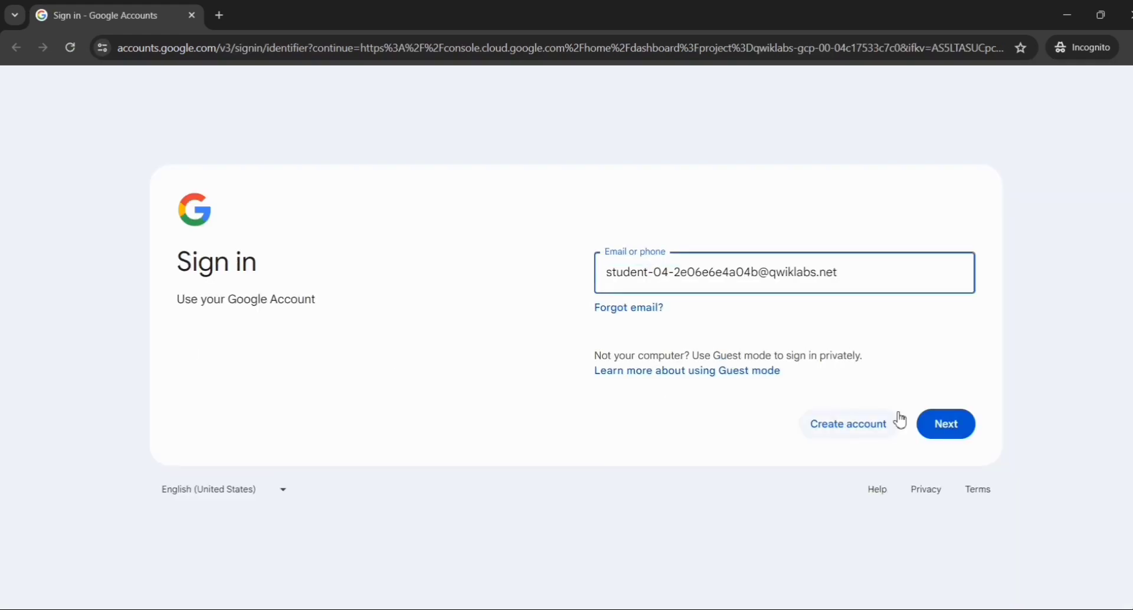
pyautogui.click(944, 430)
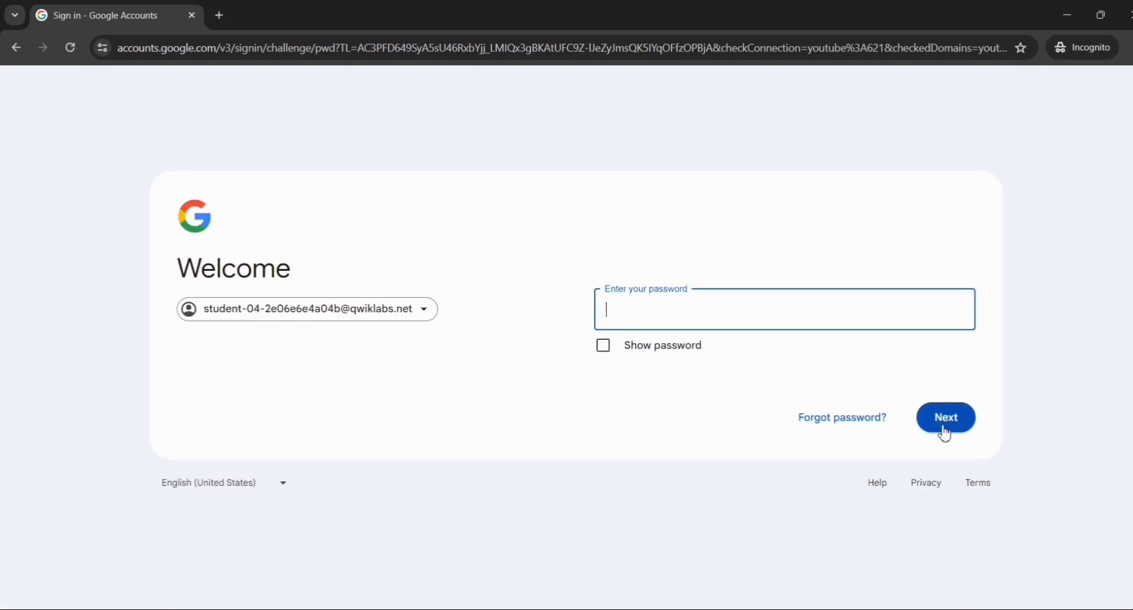
pyautogui.hotkey('ctrl', 'v')
pyautogui.click(944, 430)
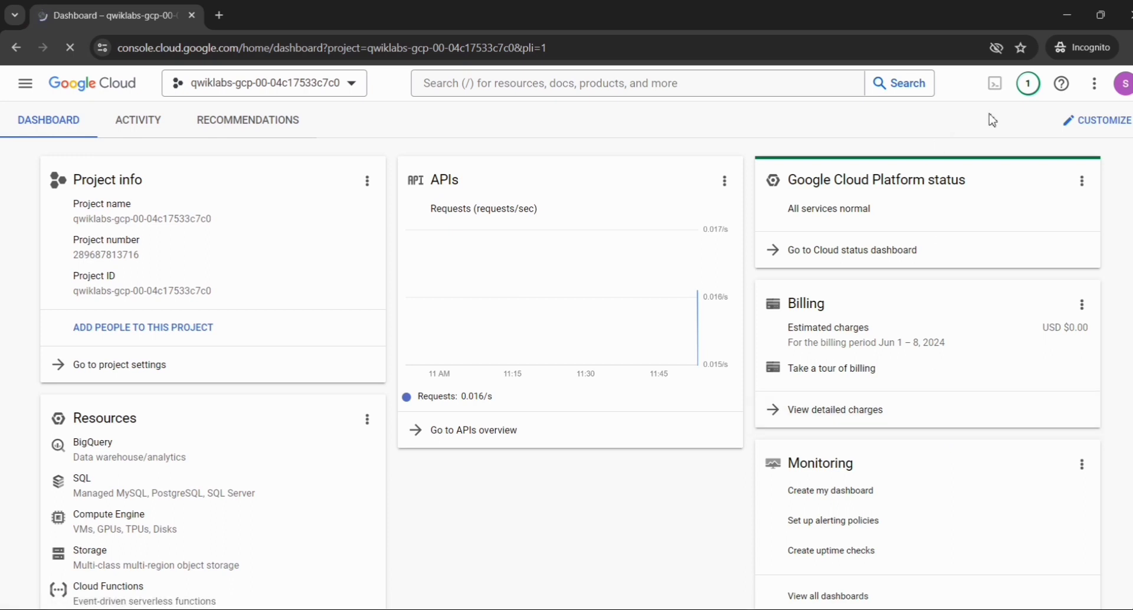
# - Activate Cloud Shell and enlarge its terminal pane to nearly the full page height
pyautogui.click(997, 84)
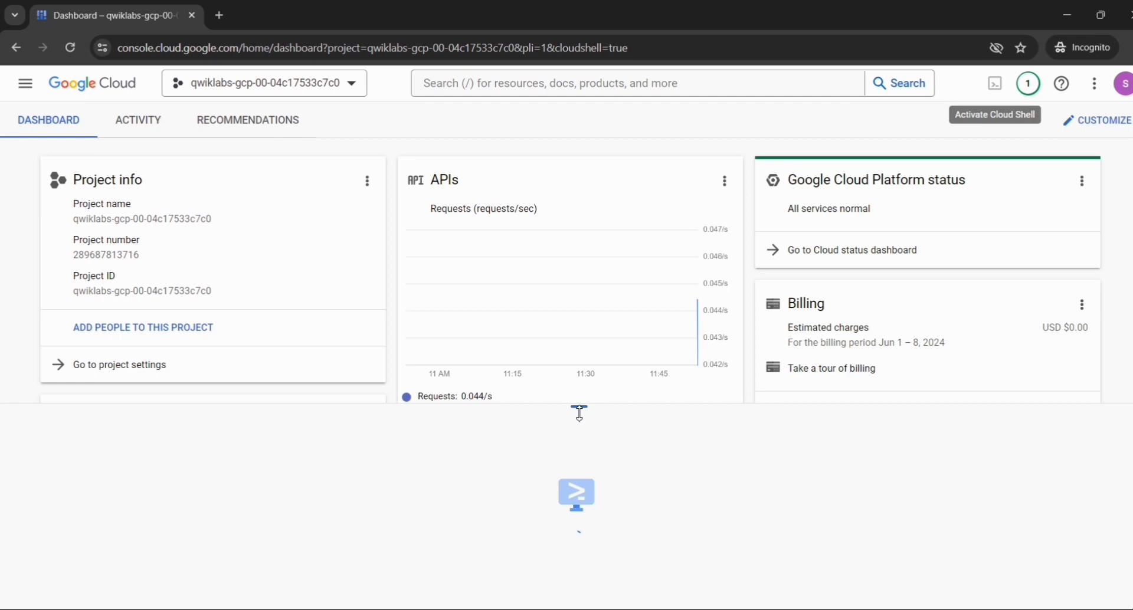
pyautogui.moveTo(579, 406); pyautogui.dragTo(613, 15)
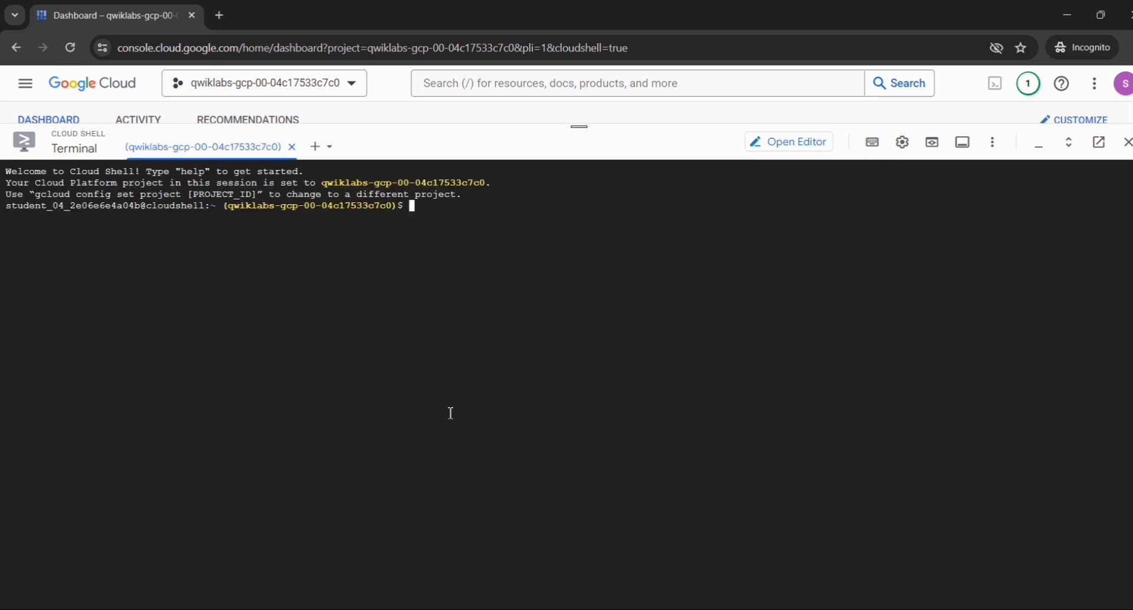
# - Copy Task 1's "gcloud compute addresses create xss-test-ip-address --region=us-central1" from the lab instructions, run it in Cloud Shell and authorize it
pyautogui.hotkey('alt', 'Tab')
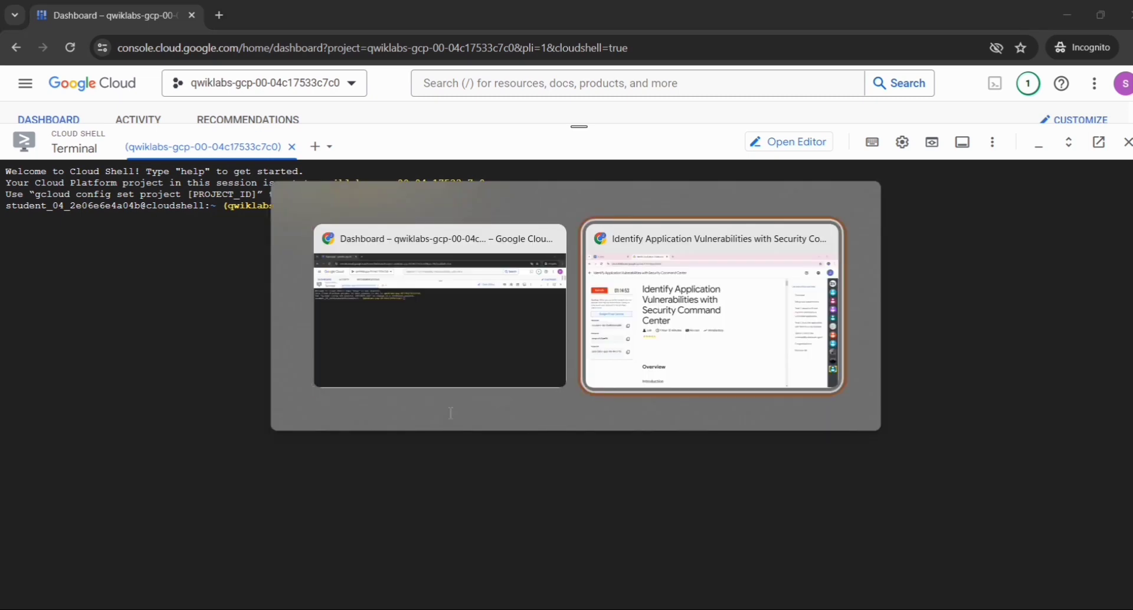
pyautogui.scroll(-20, 450, 418)
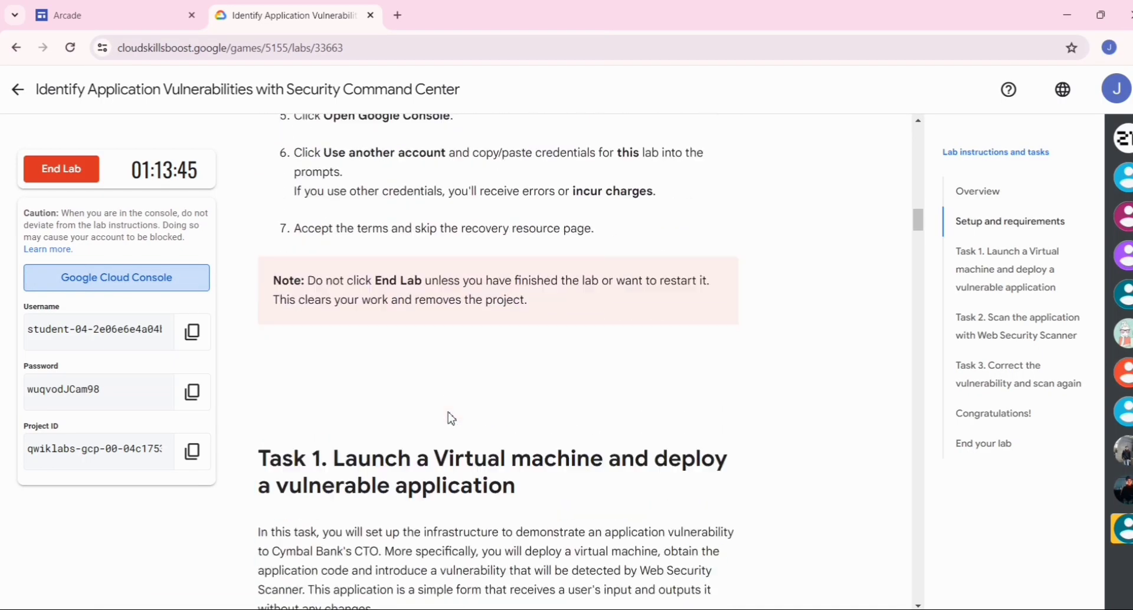
pyautogui.scroll(-4, 450, 418)
pyautogui.scroll(4, 760, 231)
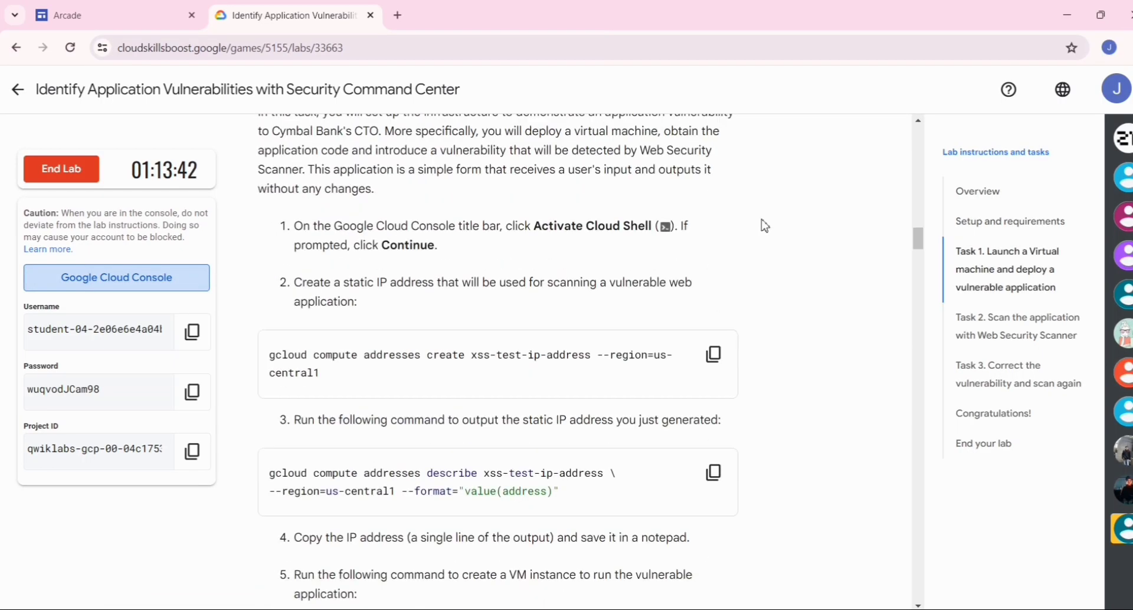
pyautogui.click(720, 378)
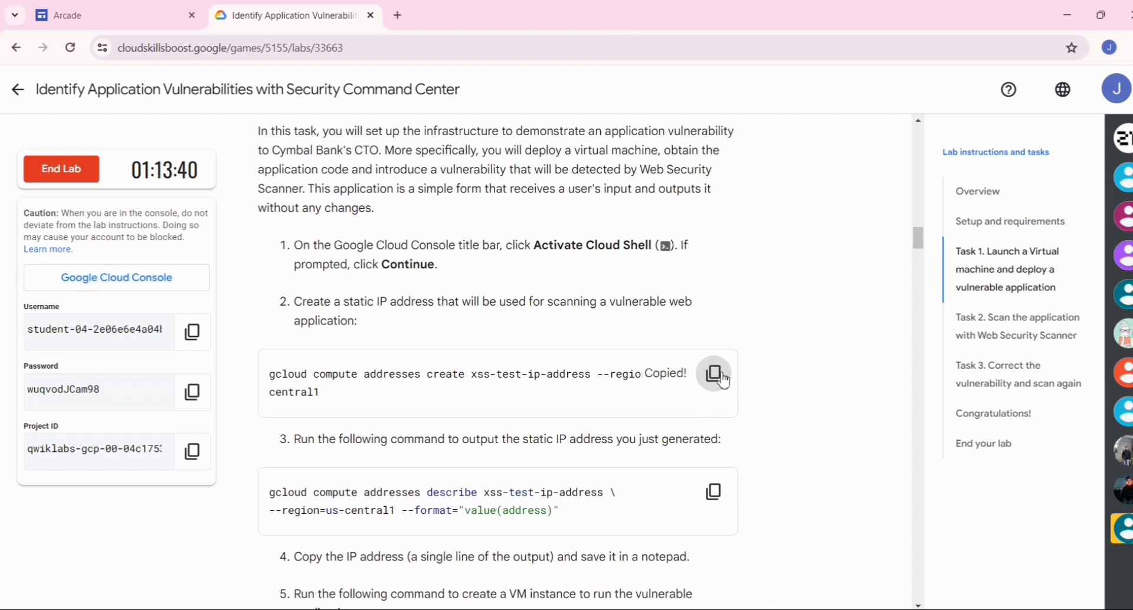
pyautogui.hotkey('alt', 'Tab')
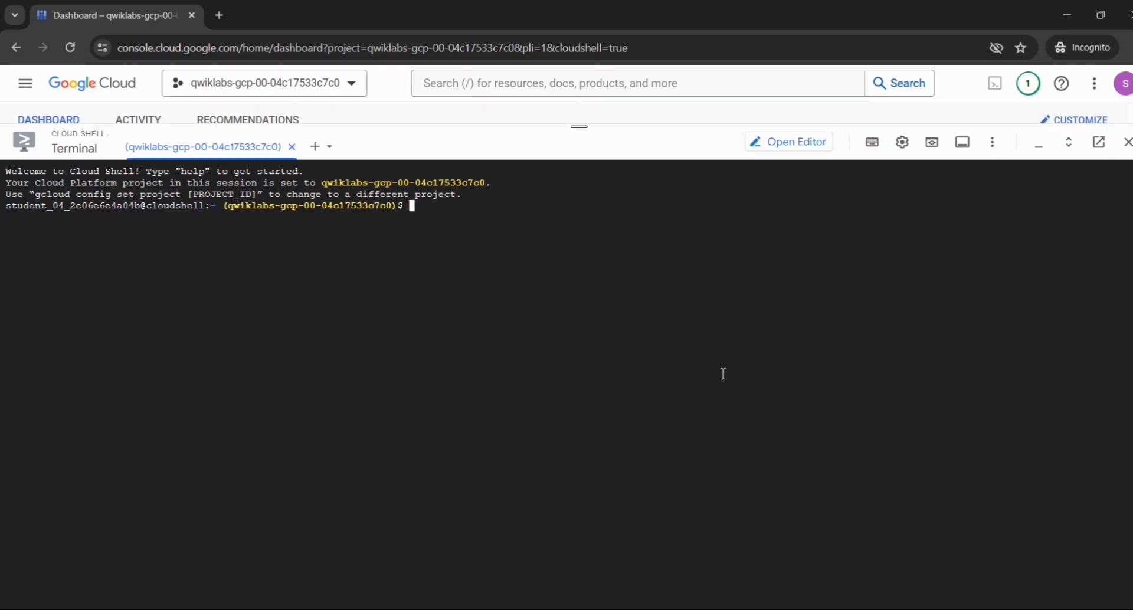
pyautogui.hotkey('ctrl', 'v')
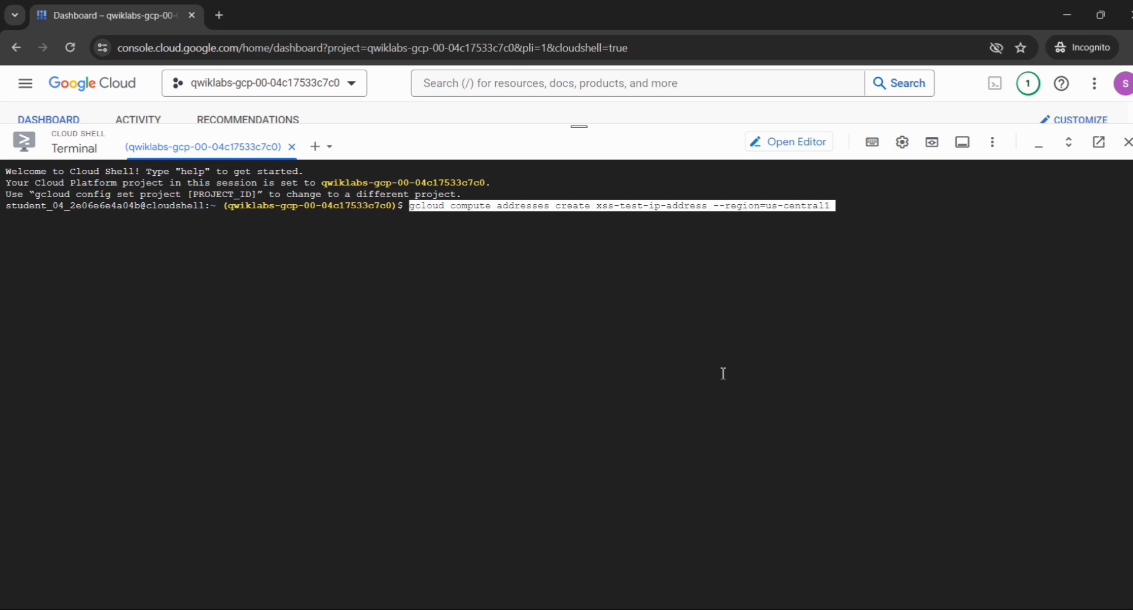
pyautogui.press('Return')
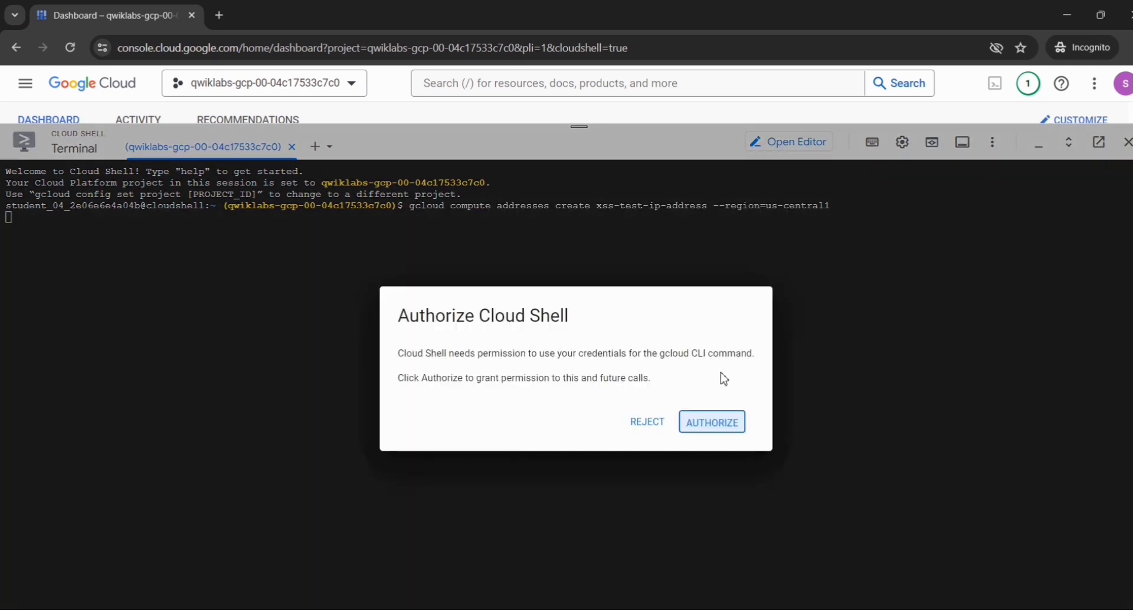
pyautogui.click(700, 426)
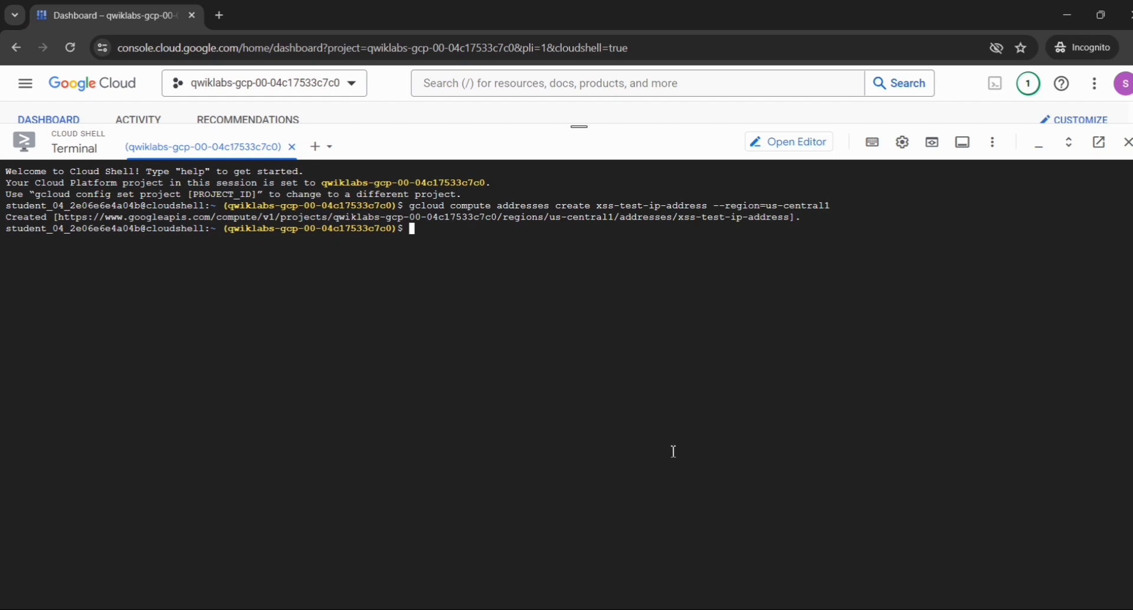
# - Copy the lab's "gcloud compute addresses describe xss-test-ip-address" command for us-central1 with format value(address) and run it in Cloud Shell
pyautogui.press('super')
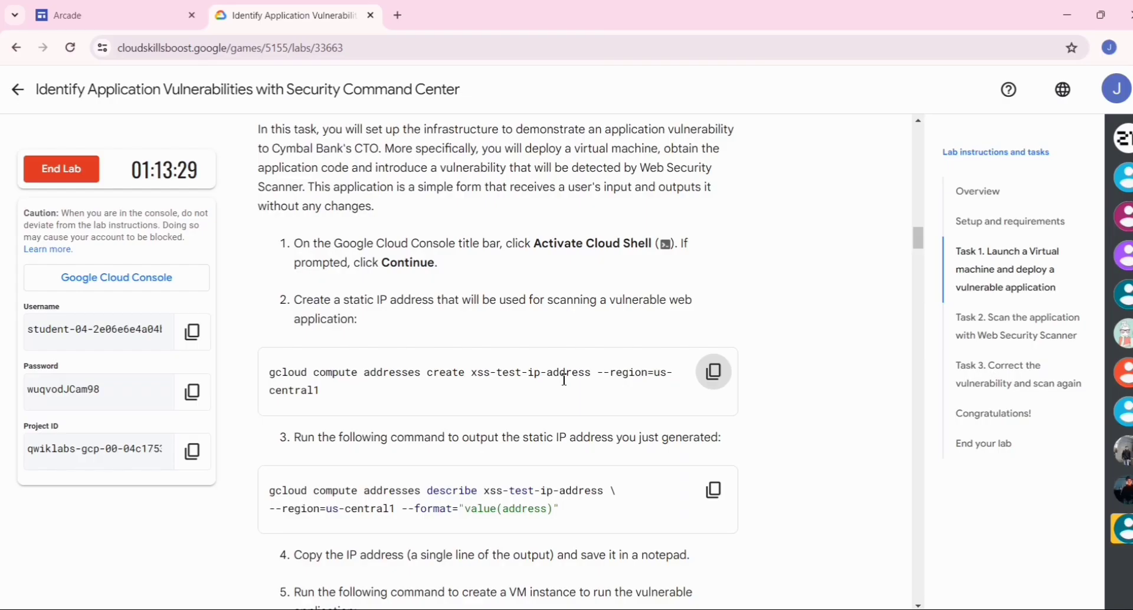
pyautogui.scroll(-3, 565, 379)
pyautogui.click(724, 334)
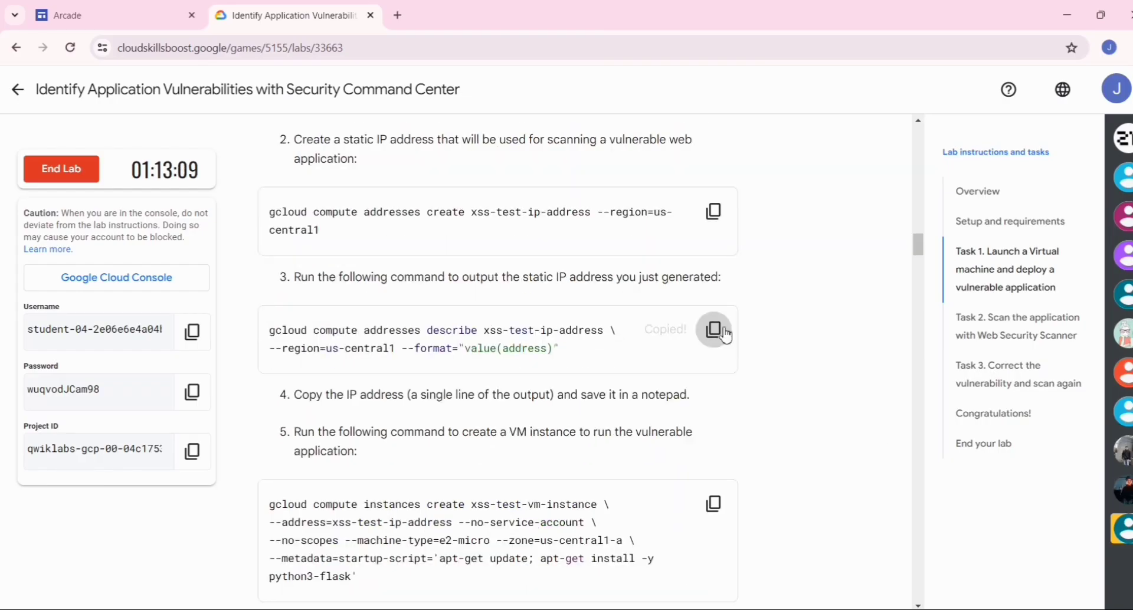
pyautogui.hotkey('alt', 'Tab')
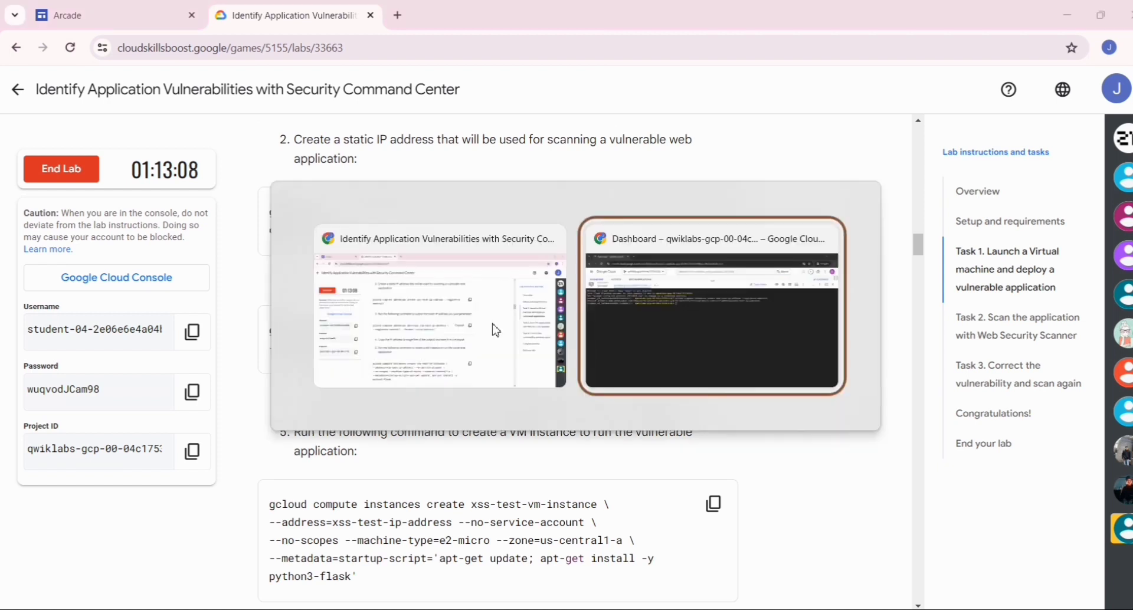
pyautogui.hotkey('ctrl', 'v')
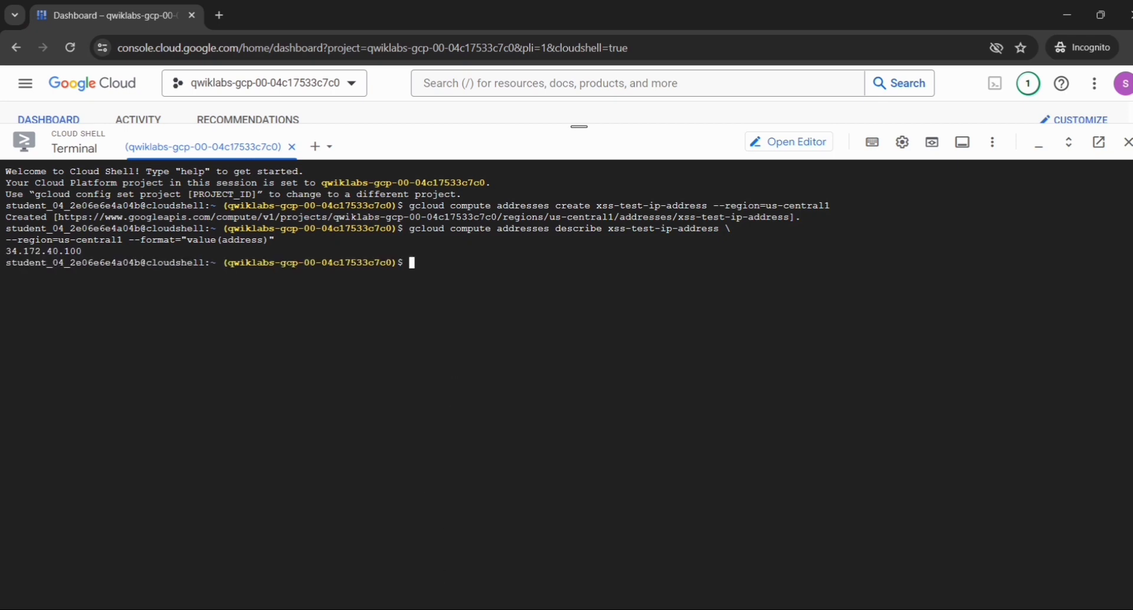
# - Search Windows for "note" and open Notepad with a blank document
pyautogui.hotkey('alt', 'Tab')
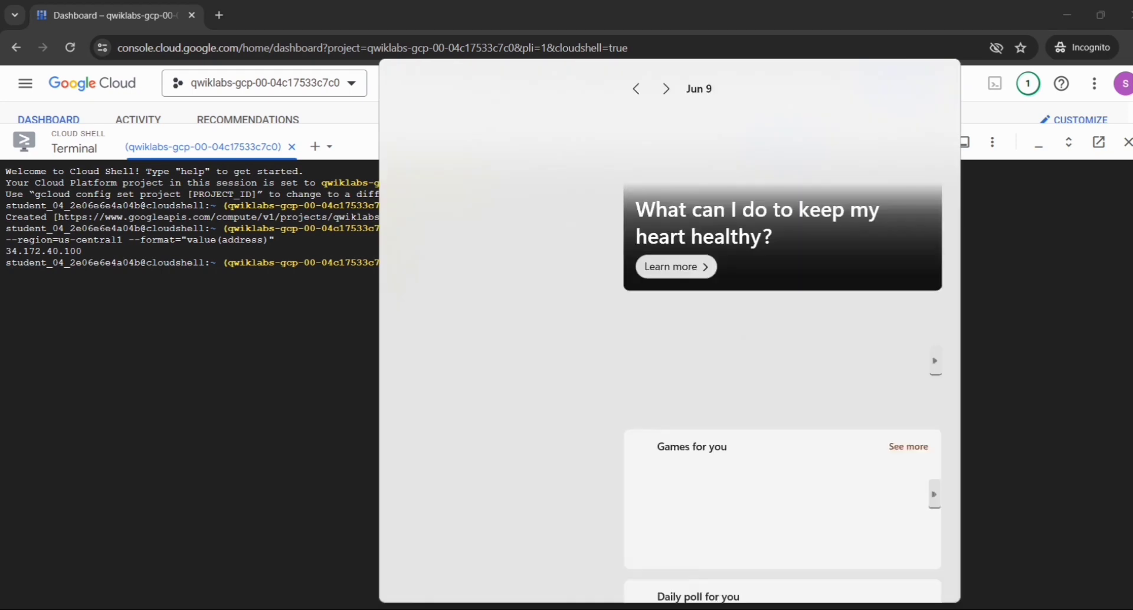
pyautogui.write('note')
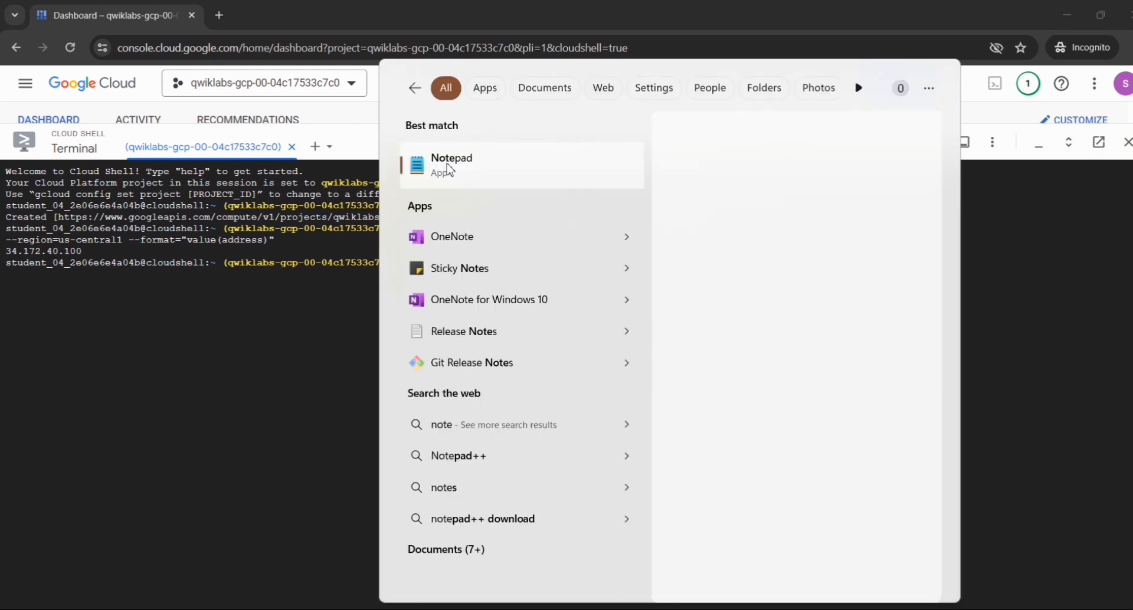
pyautogui.click(450, 170)
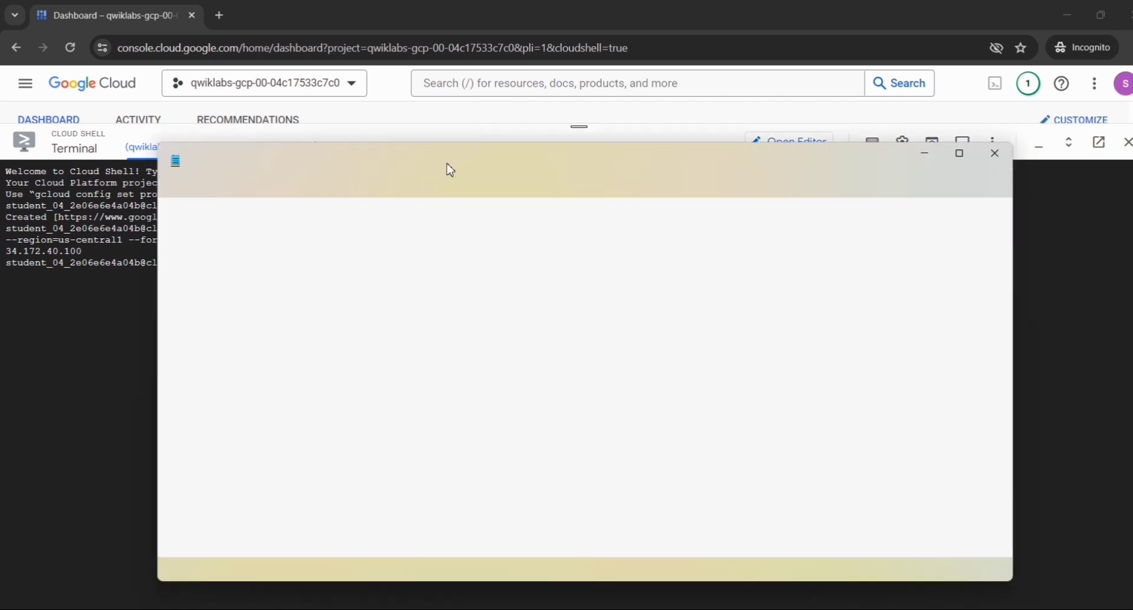
pyautogui.press('BackSpace')
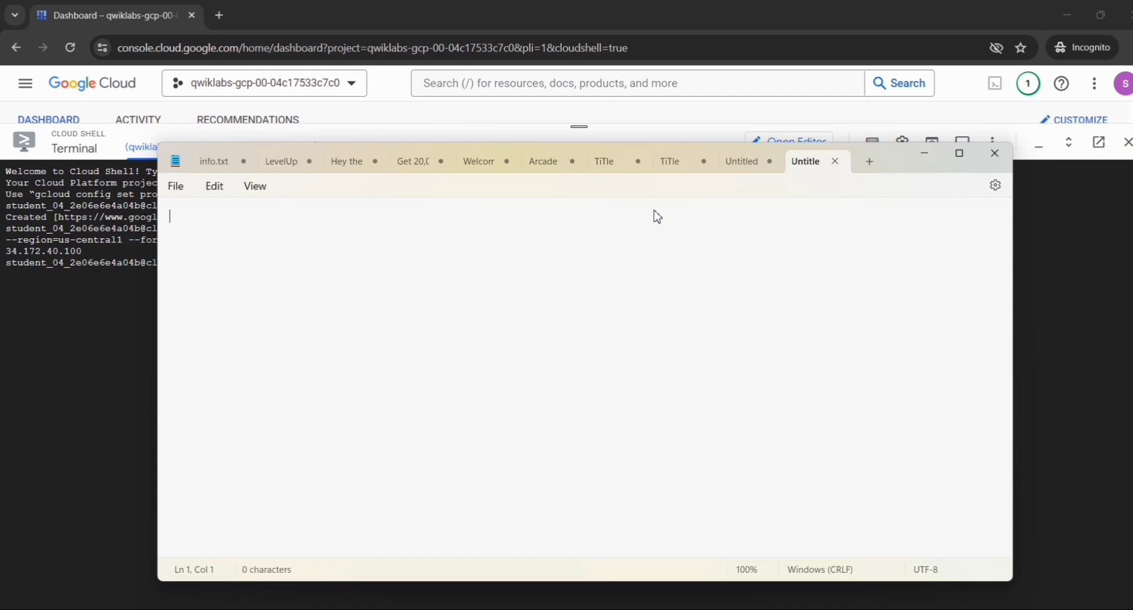
# - Copy the static IP address 34.172.40.100 from the Cloud Shell output and paste it into the blank Notepad document
pyautogui.click(95, 255)
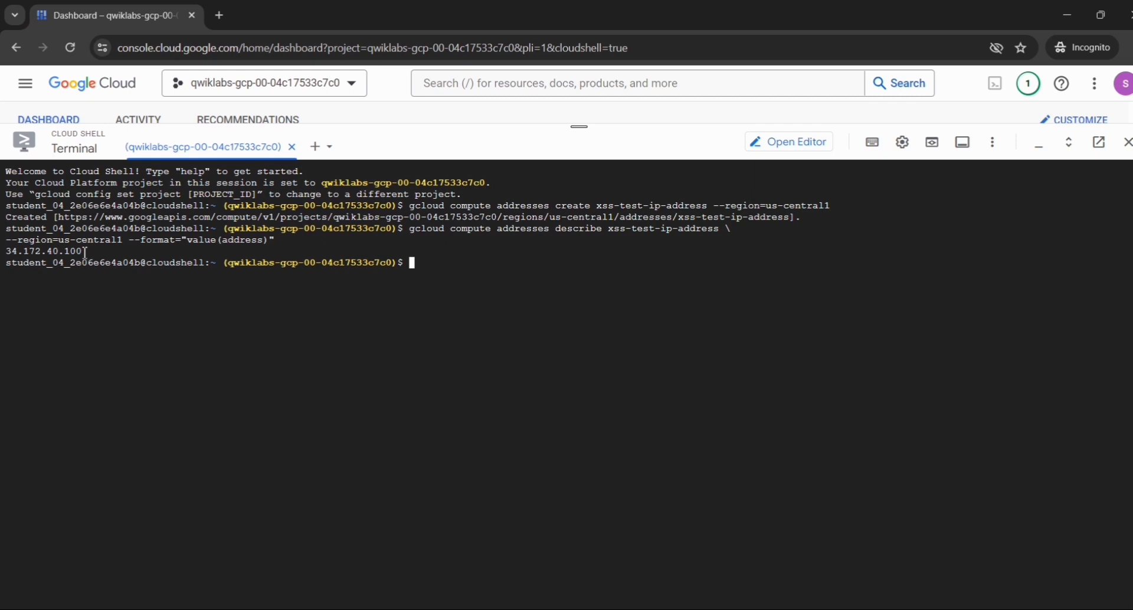
pyautogui.moveTo(85, 251); pyautogui.dragTo(8, 258)
pyautogui.hotkey('ctrl', 'c')
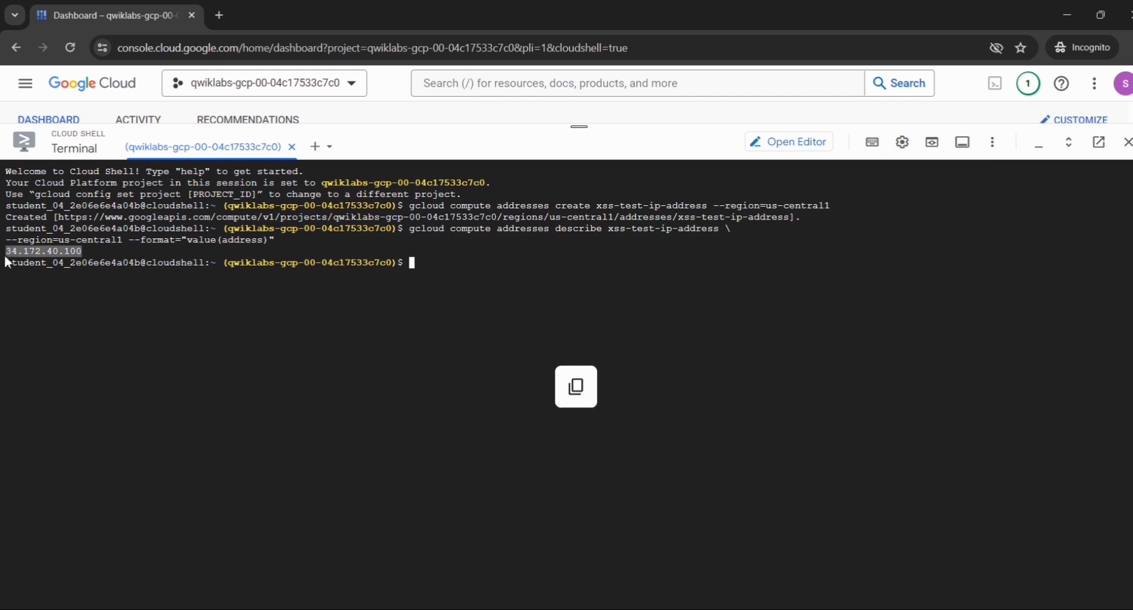
pyautogui.rightClick(19, 251)
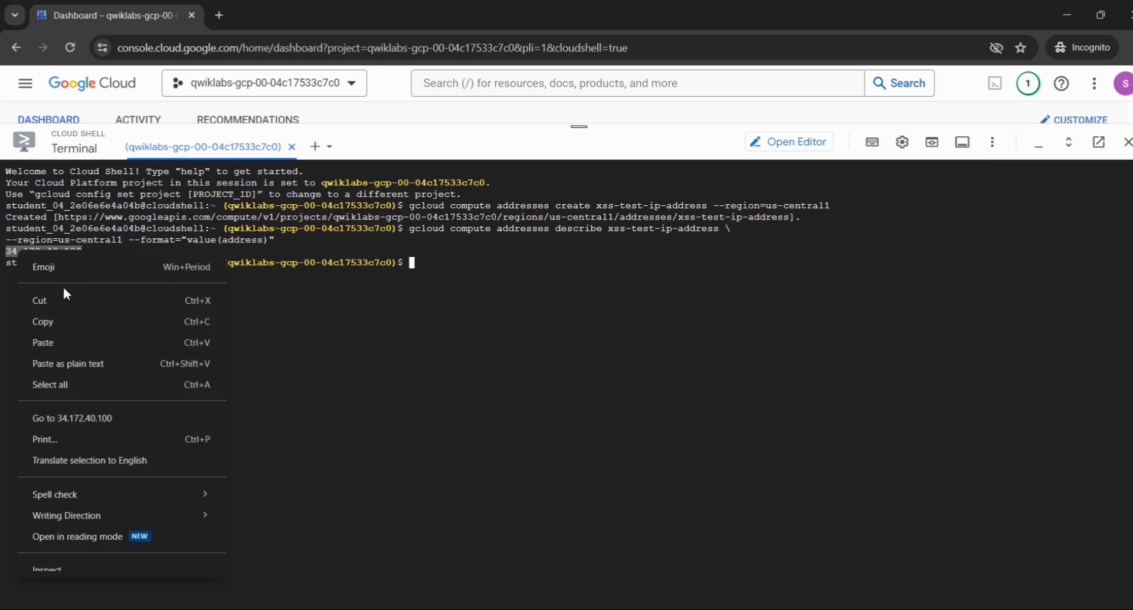
pyautogui.click(65, 313)
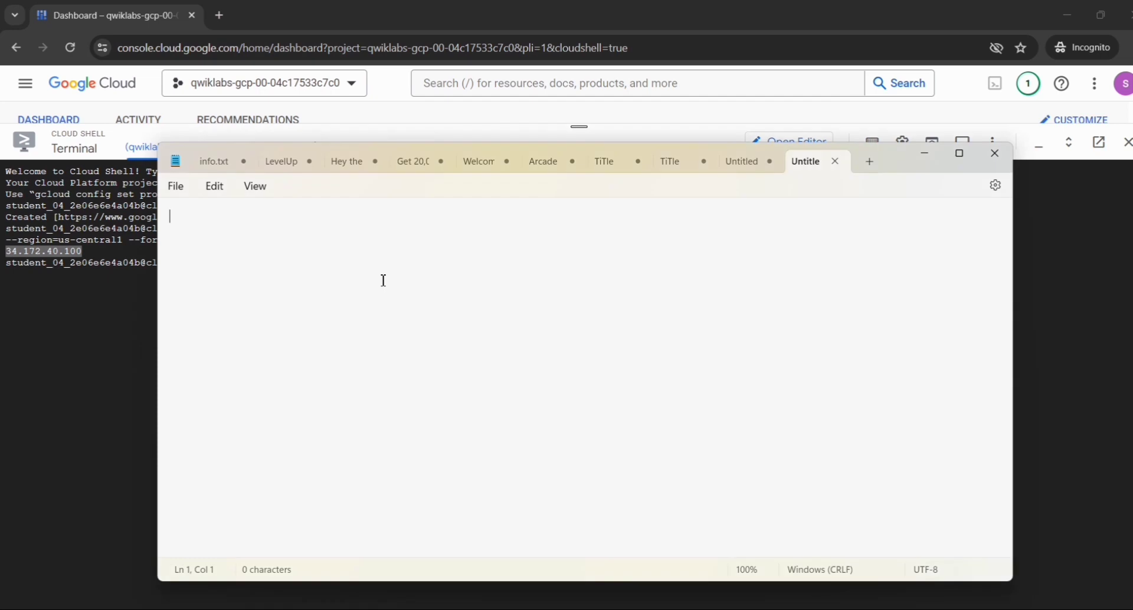
pyautogui.hotkey('ctrl', 'v')
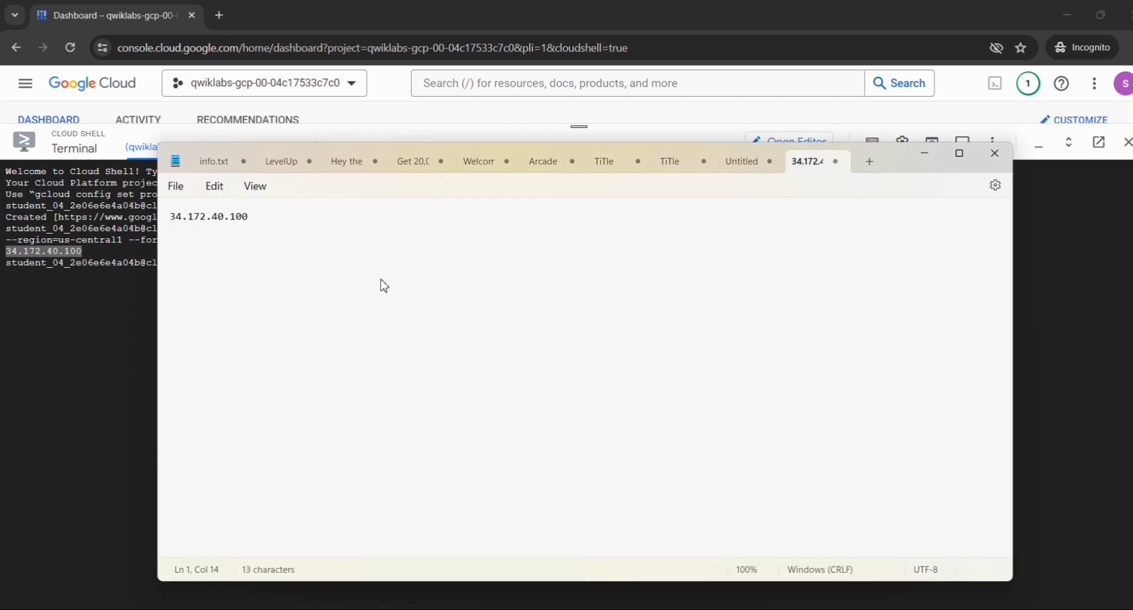
# - Copy the lab's "gcloud compute instances create xss-test-vm-instance" command with machine type e2-micro and zone us-central1-a, and run it in Cloud Shell
pyautogui.click(92, 306)
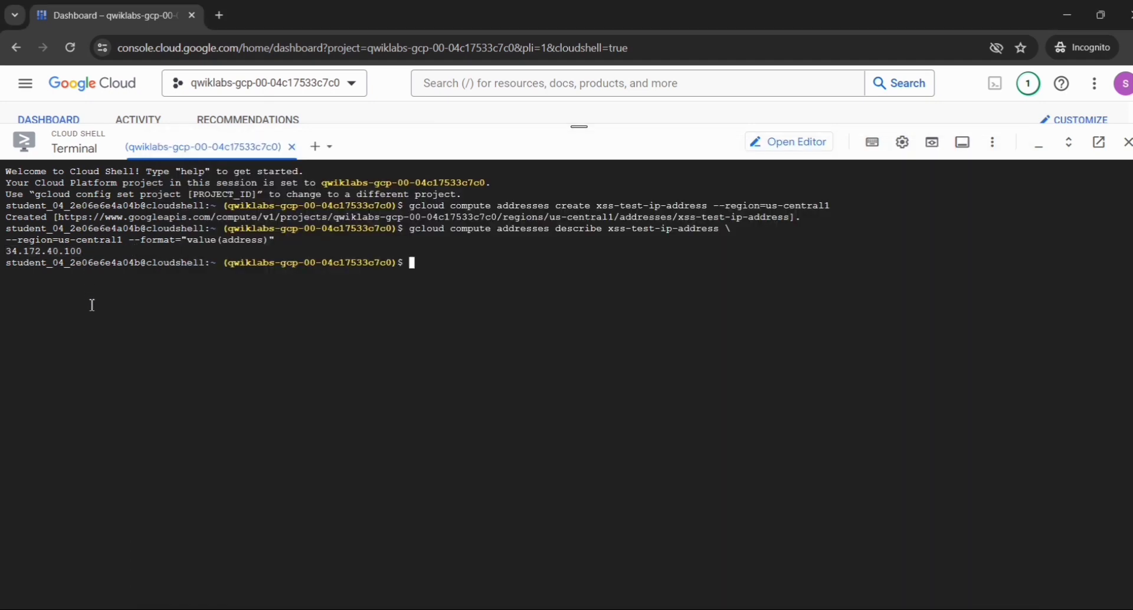
pyautogui.hotkey('alt', 'Tab')
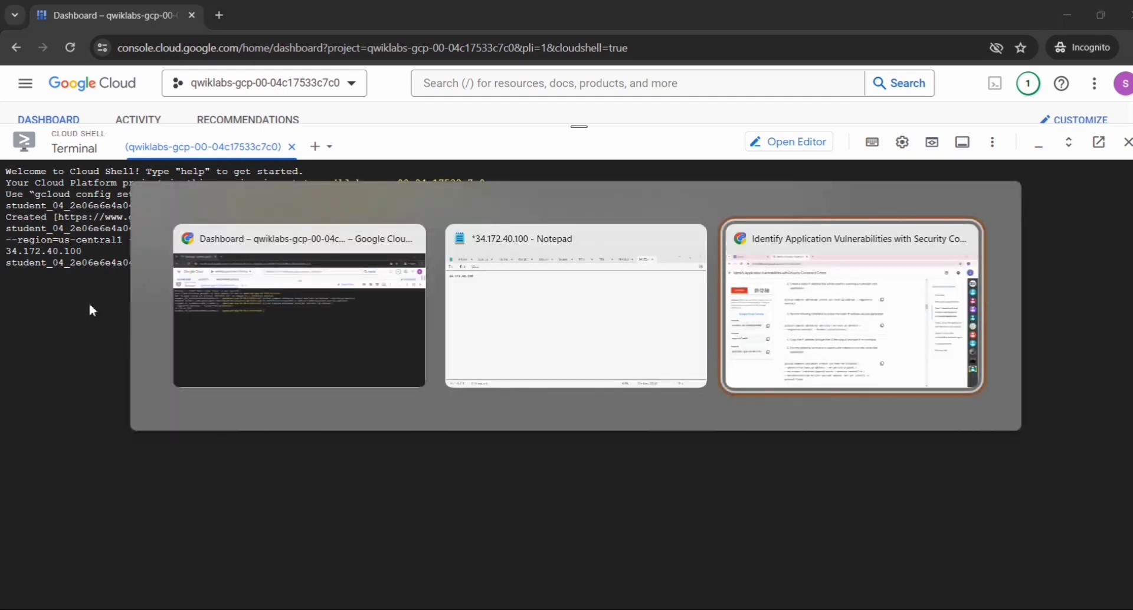
pyautogui.scroll(-4, 413, 311)
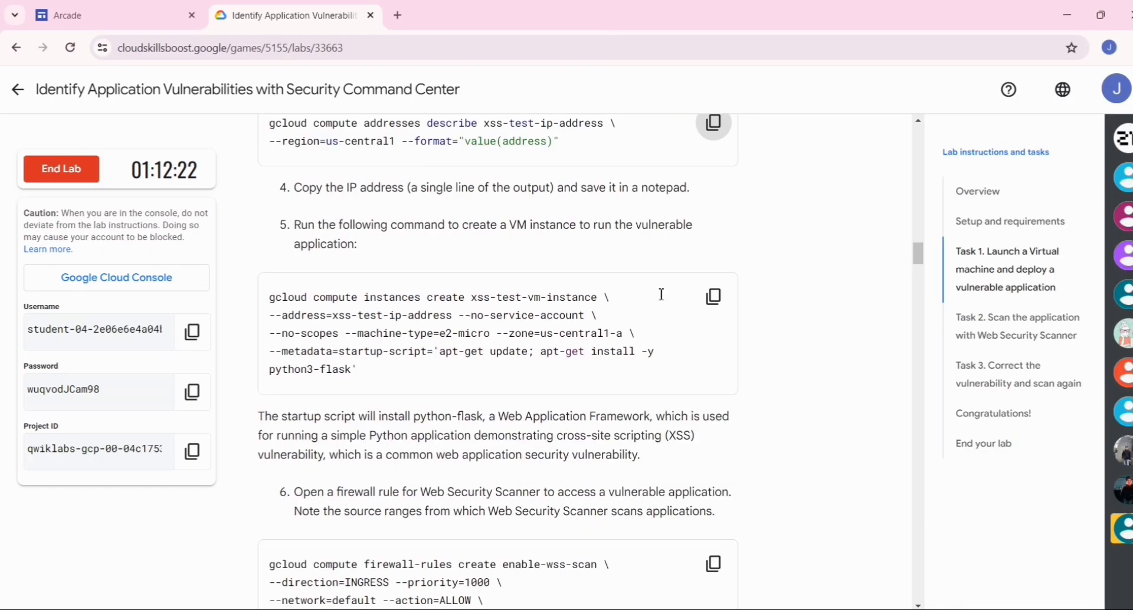
pyautogui.click(714, 297)
pyautogui.hotkey('alt', 'Tab')
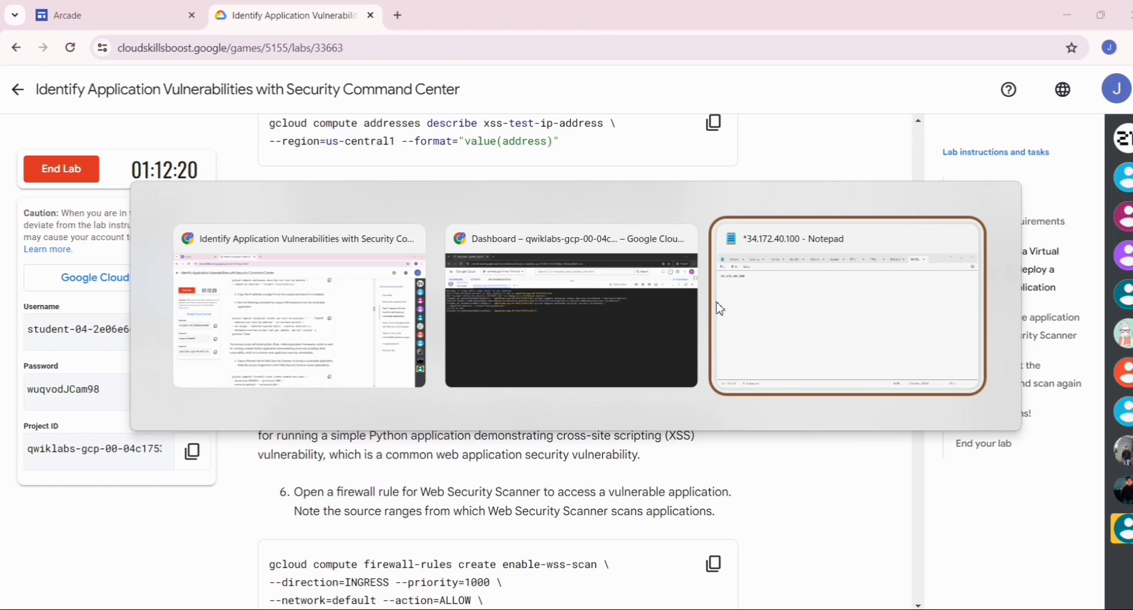
pyautogui.hotkey('alt', 'Tab')
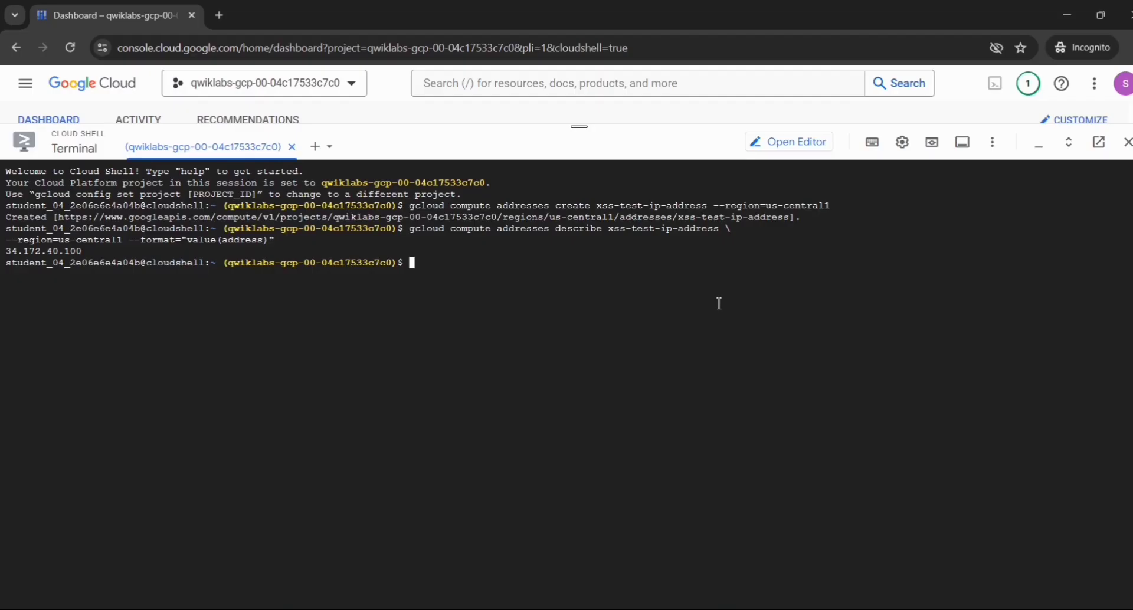
pyautogui.hotkey('ctrl', 'v')
pyautogui.press('Return')
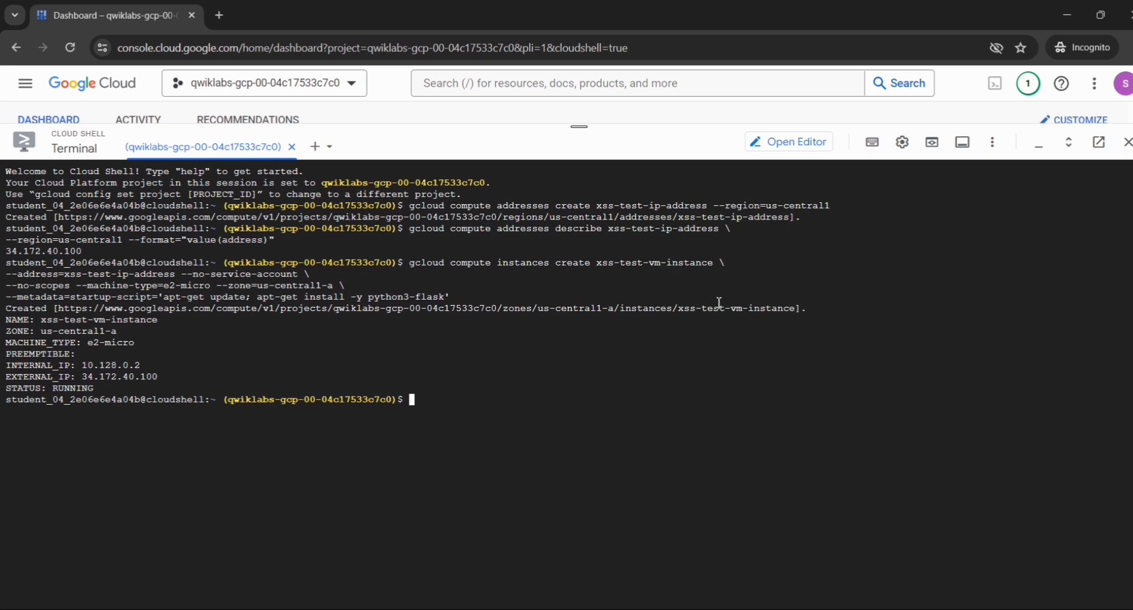
# - Copy the lab's "gcloud compute firewall-rules create enable-wss-scan" command allowing tcp:8080 from 0.0.0.0/0 and run it in Cloud Shell
pyautogui.hotkey('alt', 'Tab')
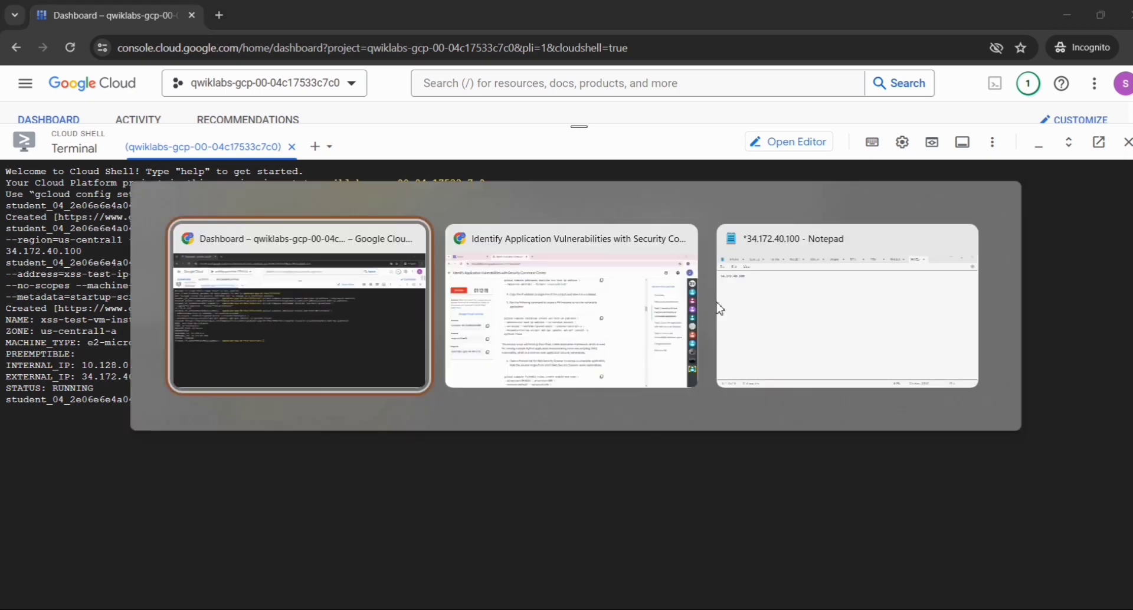
pyautogui.hotkey('alt', 'Tab')
pyautogui.scroll(-5, 720, 319)
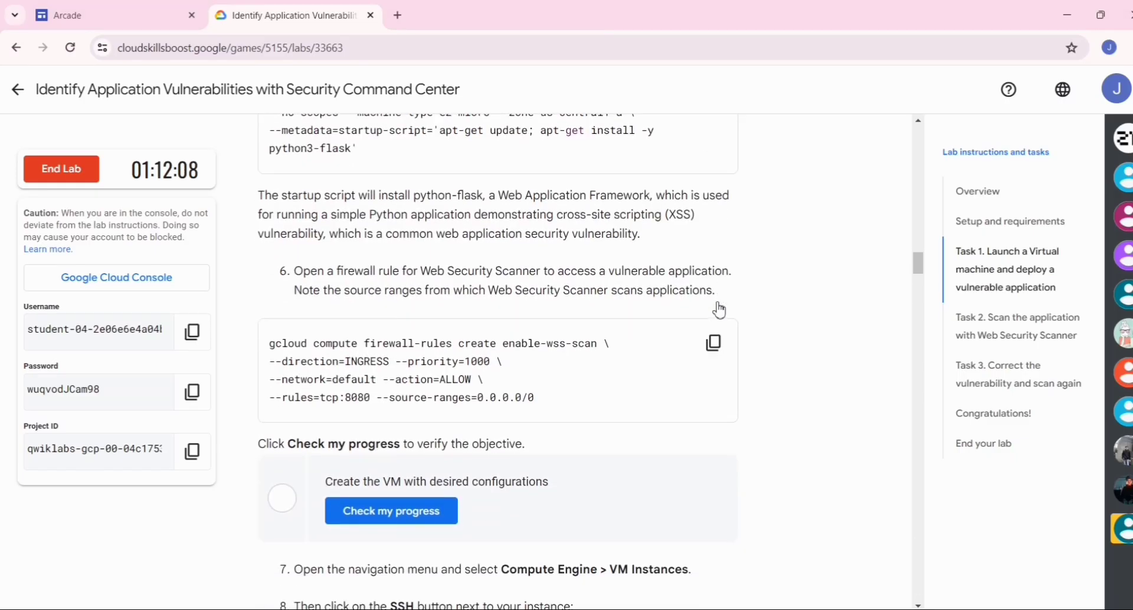
pyautogui.click(714, 342)
pyautogui.hotkey('alt', 'Tab')
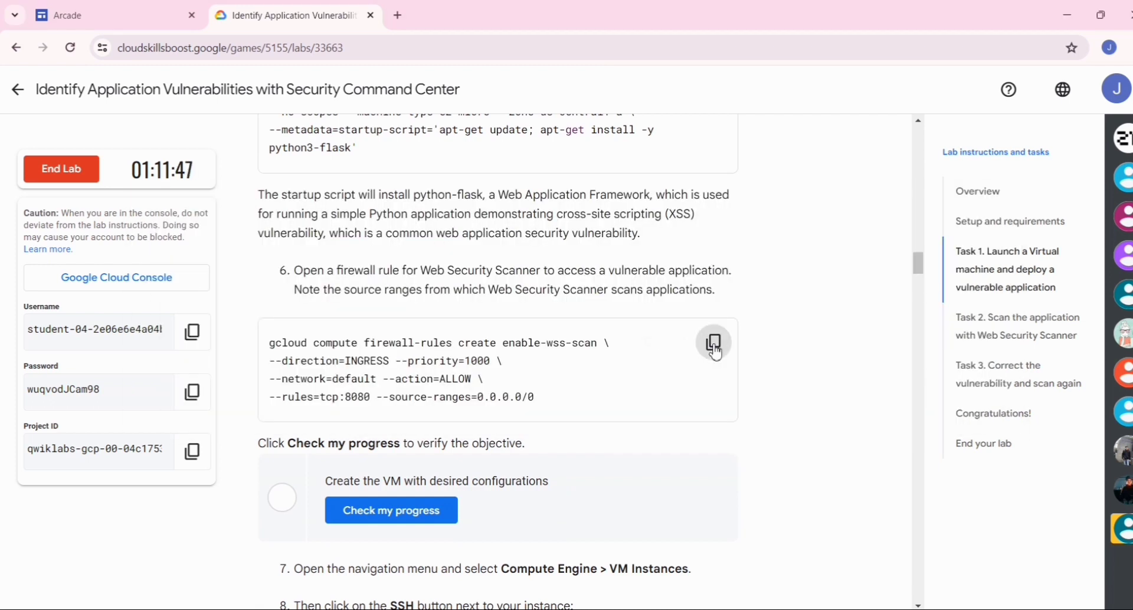
pyautogui.hotkey('alt', 'Tab')
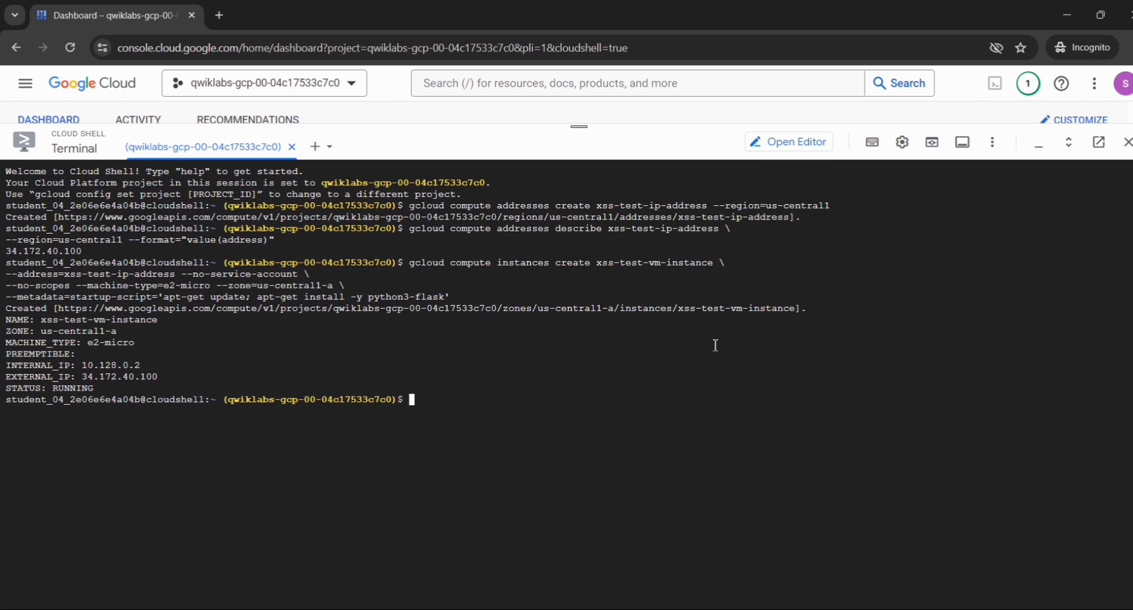
pyautogui.hotkey('ctrl', 'v')
pyautogui.press('Return')
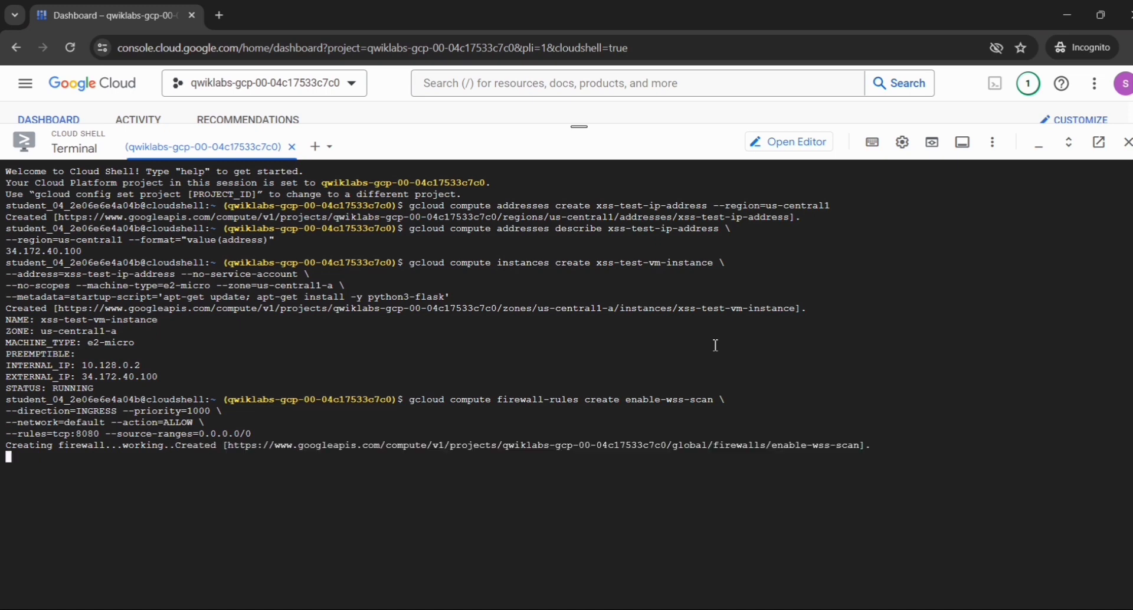
# - Return to the lab instructions and check progress for "Create the VM with desired configurations"
pyautogui.hotkey('alt', 'Tab')
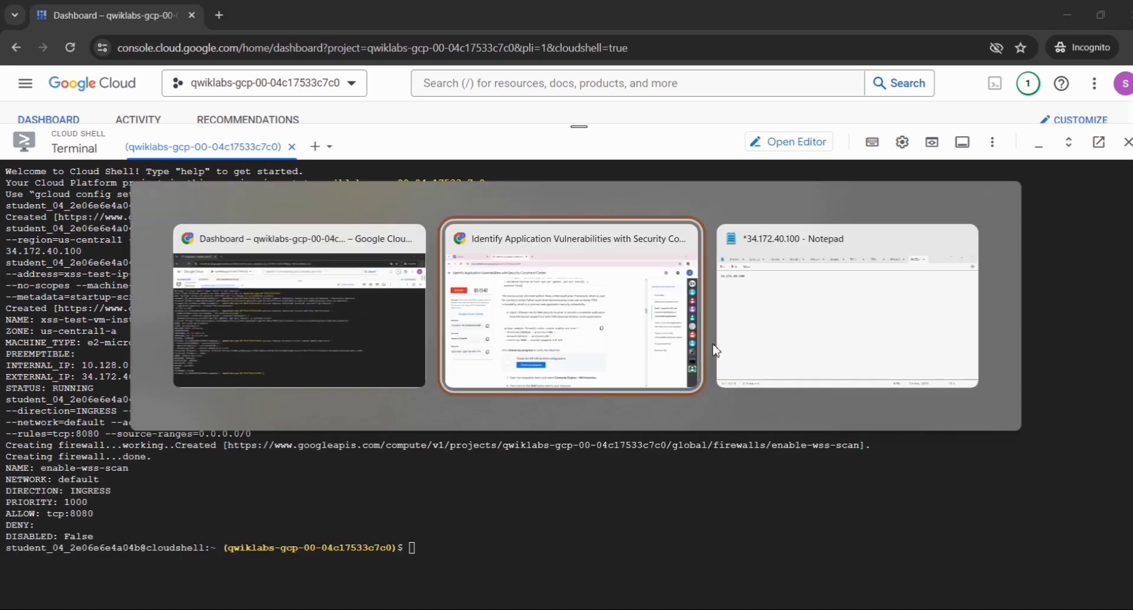
pyautogui.scroll(-3, 434, 439)
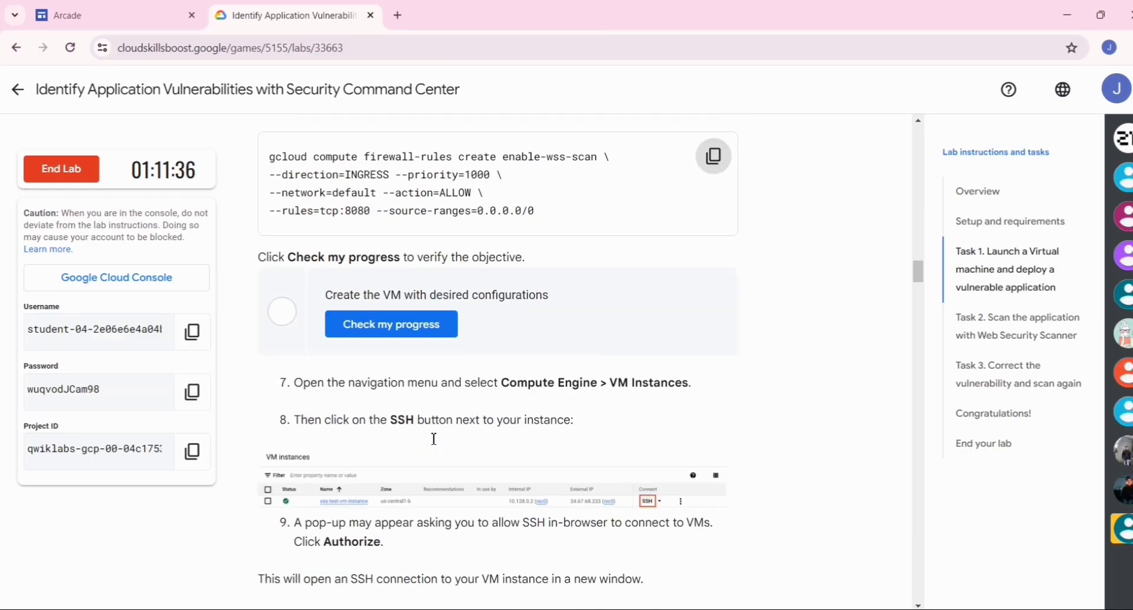
pyautogui.click(436, 333)
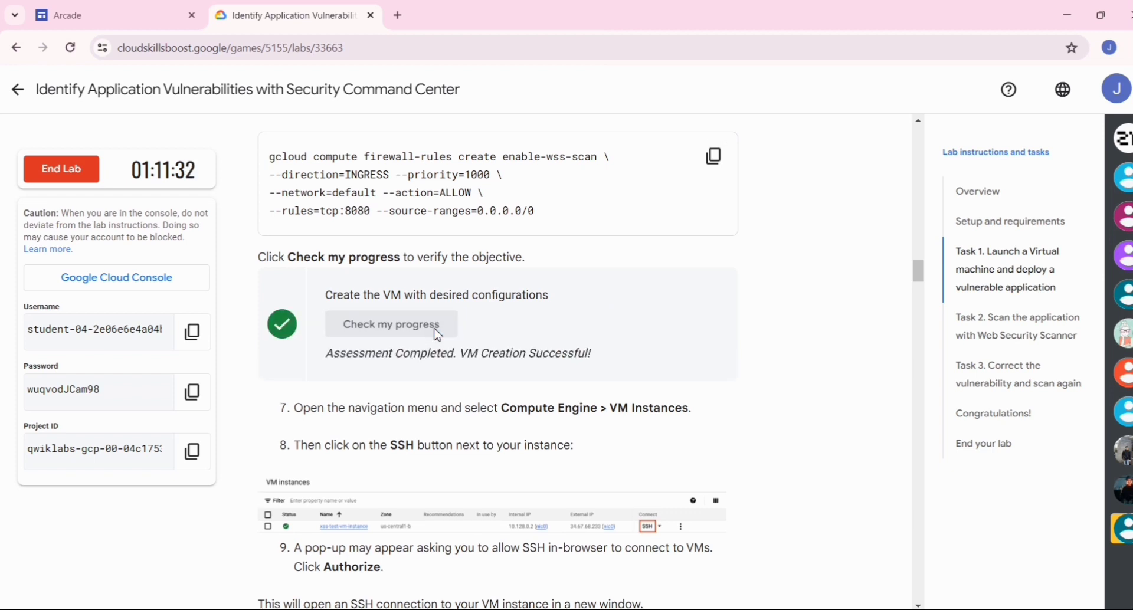
# - Read the lab's SSH instructions, return to the Google Cloud console and shrink the Cloud Shell pane to uncover the dashboard
pyautogui.scroll(-2, 436, 333)
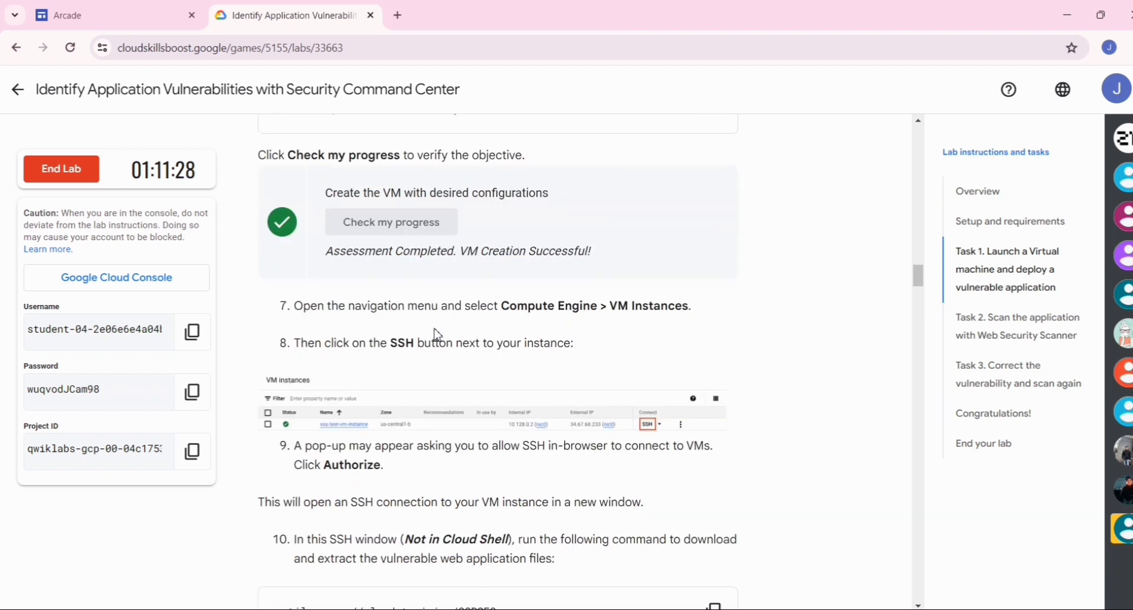
pyautogui.hotkey('alt', 'Tab')
pyautogui.press('Tab')
pyautogui.hotkey('alt', 'shift', 'Tab')
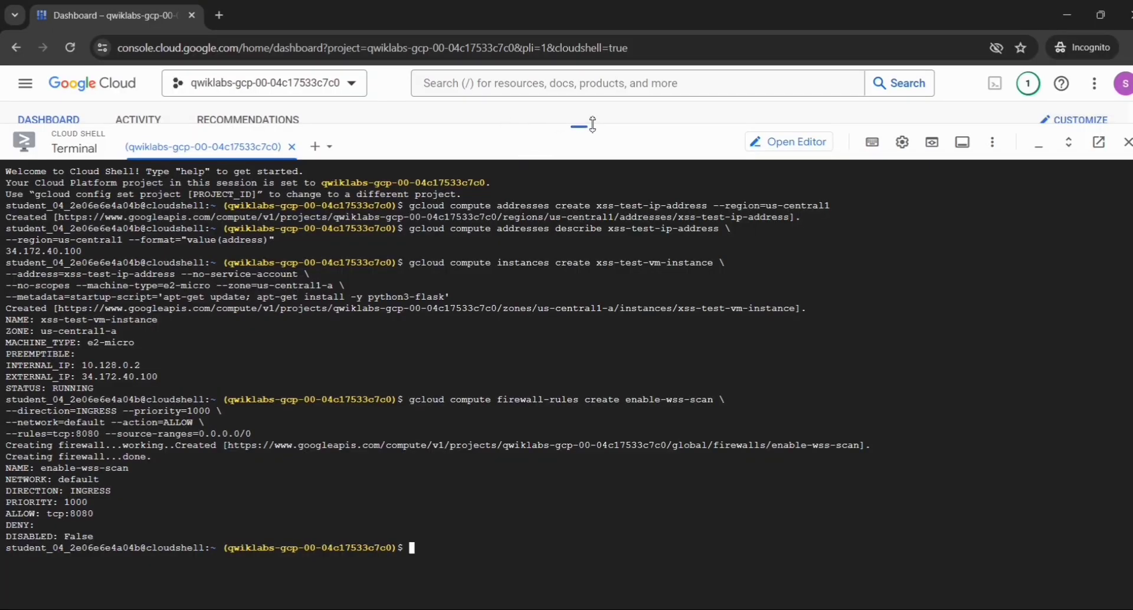
pyautogui.moveTo(593, 126); pyautogui.dragTo(579, 582)
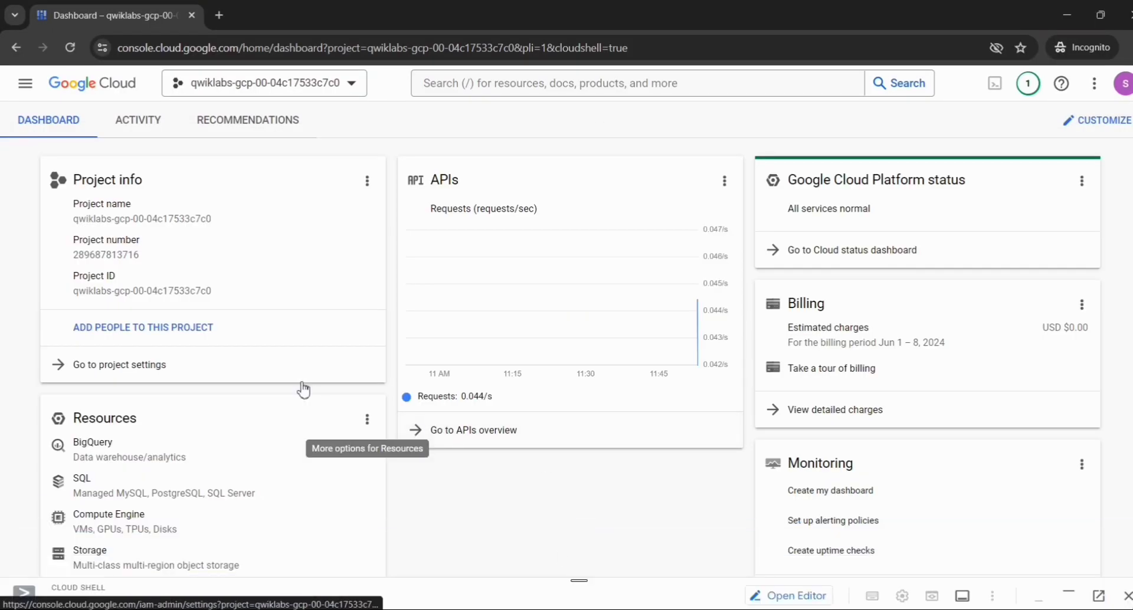
# - Open Compute Engine's VM instances page, start an SSH-in-browser session to xss-test-vm-instance and authorize the connection
pyautogui.click(27, 89)
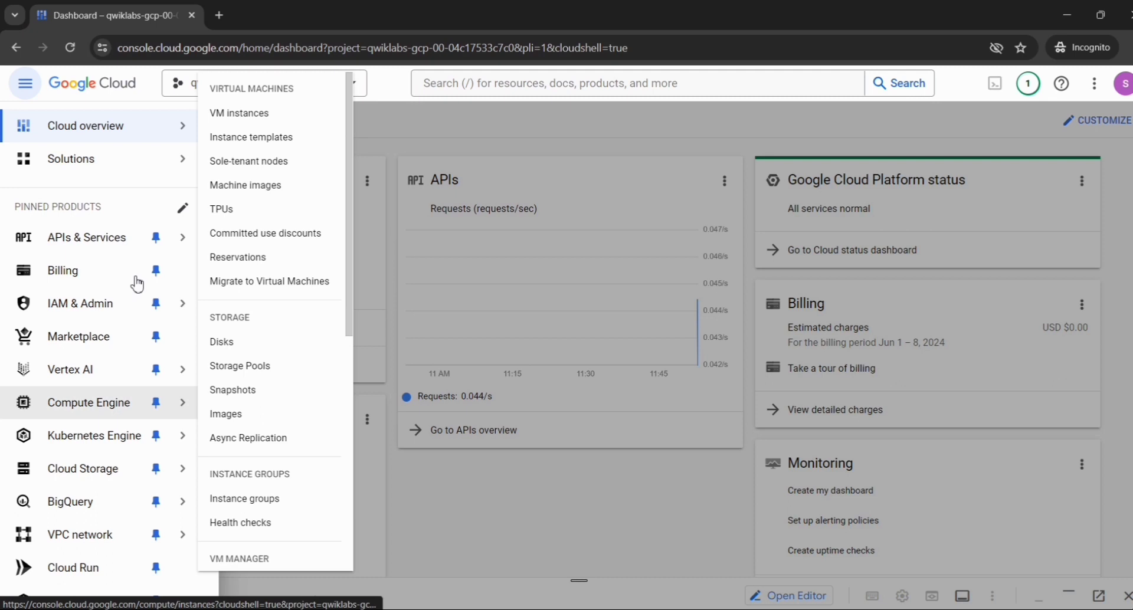
pyautogui.moveTo(175, 405)
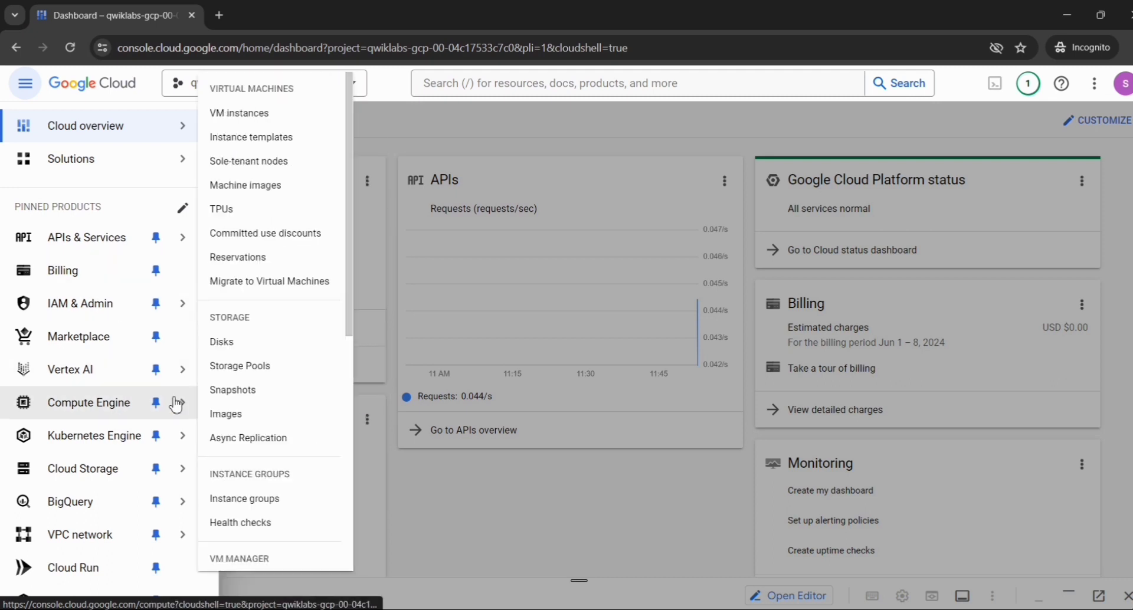
pyautogui.click(235, 123)
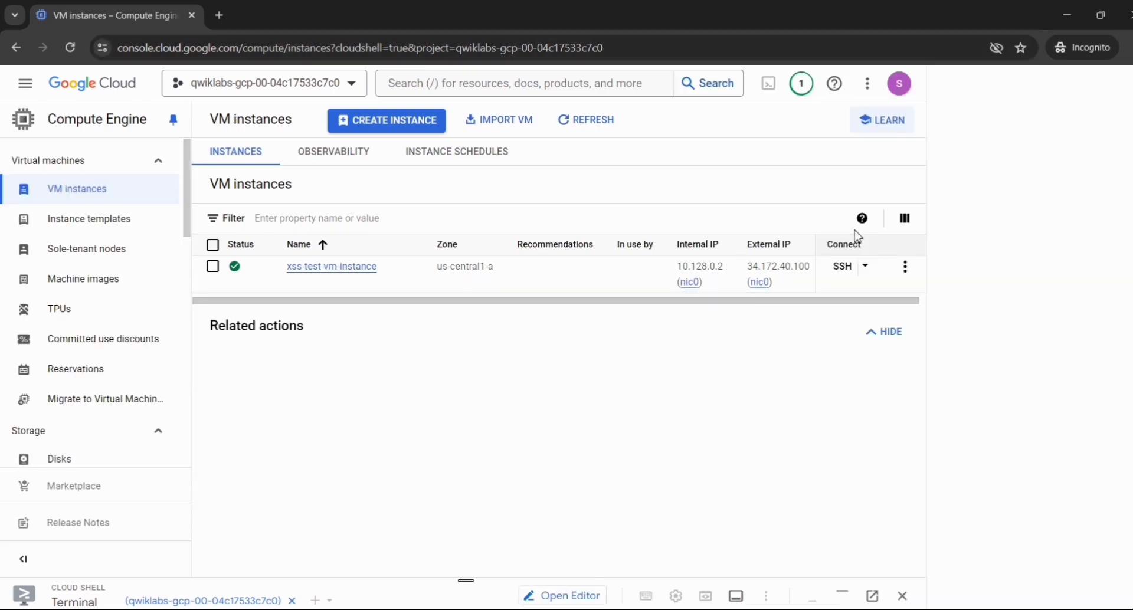
pyautogui.click(843, 267)
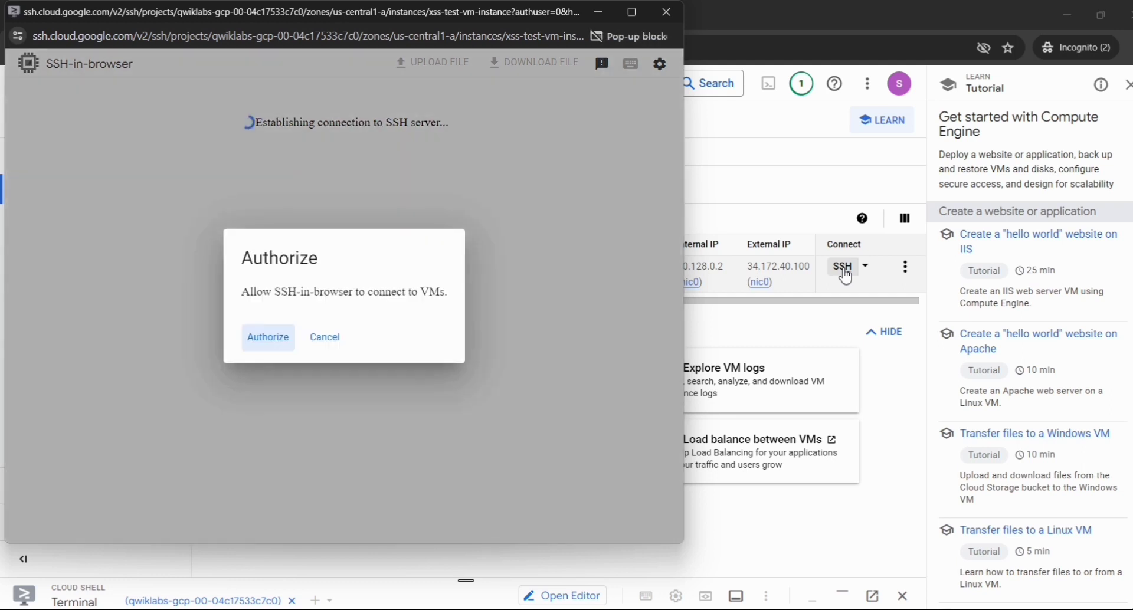
pyautogui.click(268, 338)
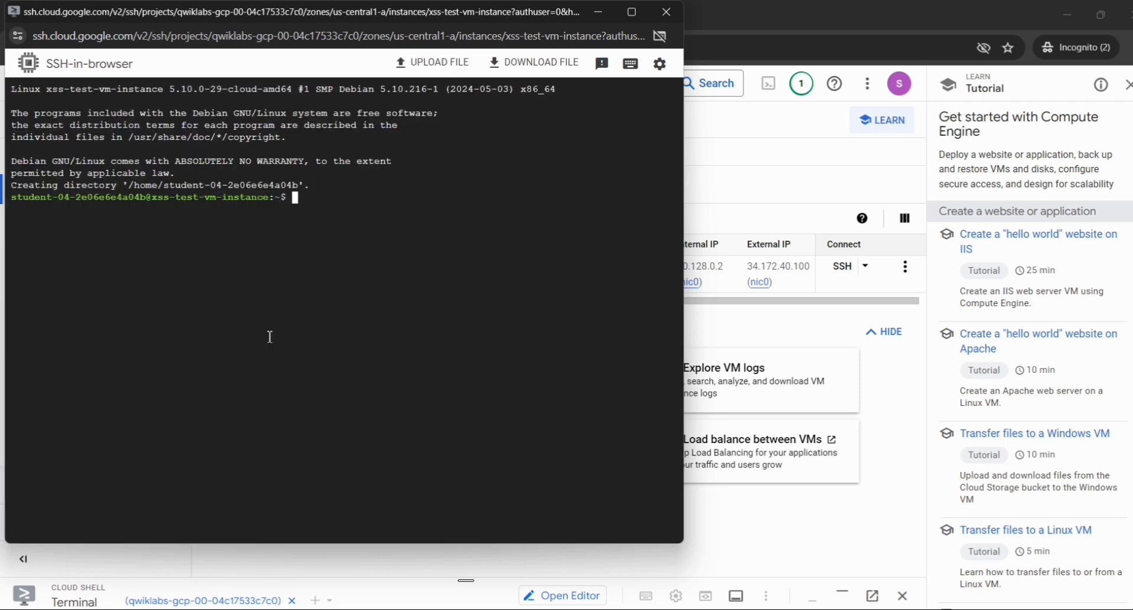
# - Copy the lab's gsutil command that downloads and extracts flask_code.tar from gs://cloud-training/GCPSEC-ScannerAppEngine, and run it in the SSH session
pyautogui.hotkey('alt', 'Tab')
pyautogui.hotkey('alt', 'Tab')
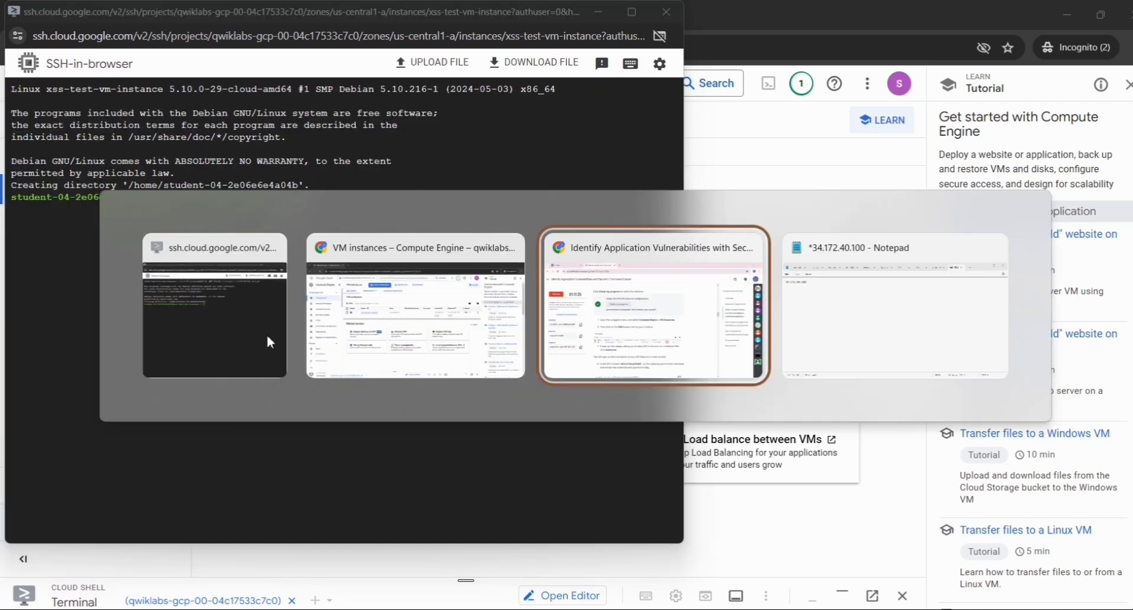
pyautogui.scroll(-5, 443, 372)
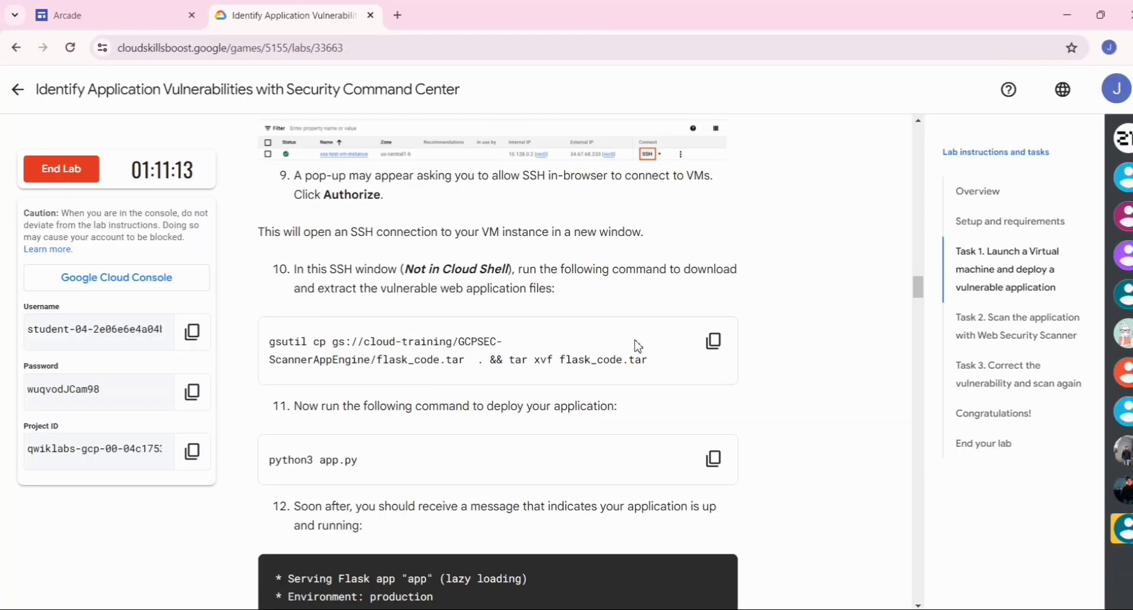
pyautogui.click(711, 351)
pyautogui.hotkey('alt', 'Tab')
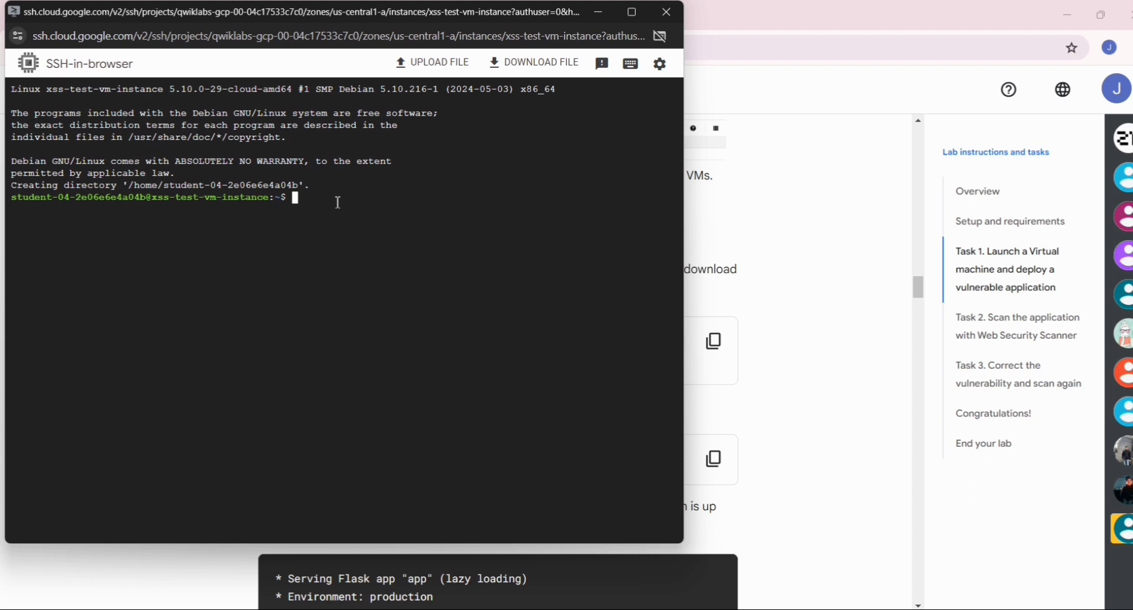
pyautogui.hotkey('ctrl', 'v')
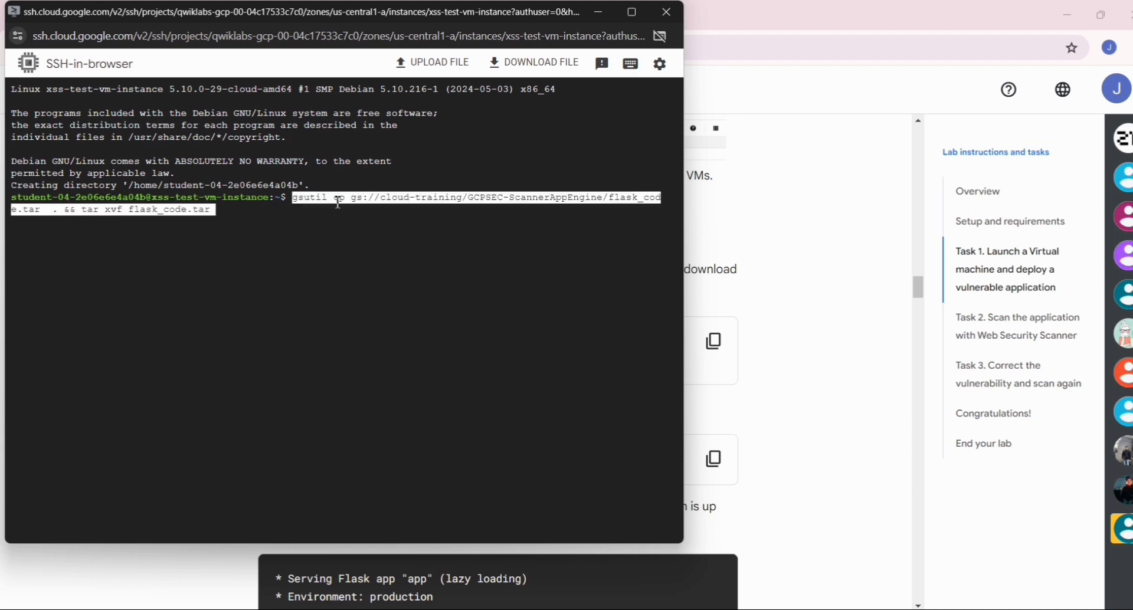
pyautogui.press('Return')
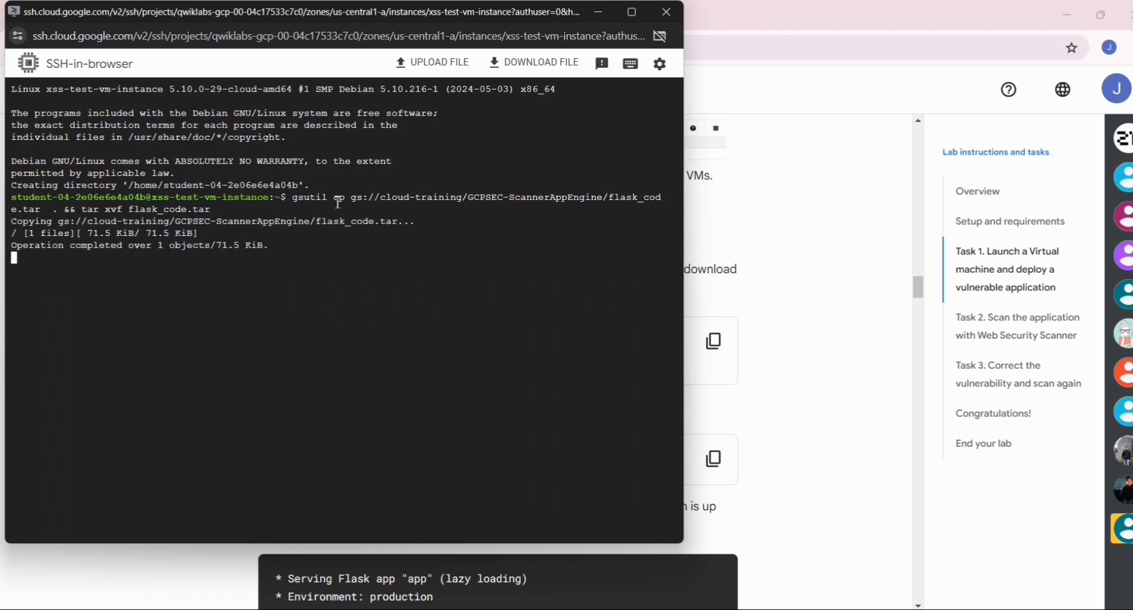
# - Copy the lab's deployment command python3 app.py and run it in the SSH session to start the Flask application
pyautogui.hotkey('alt', 'Tab')
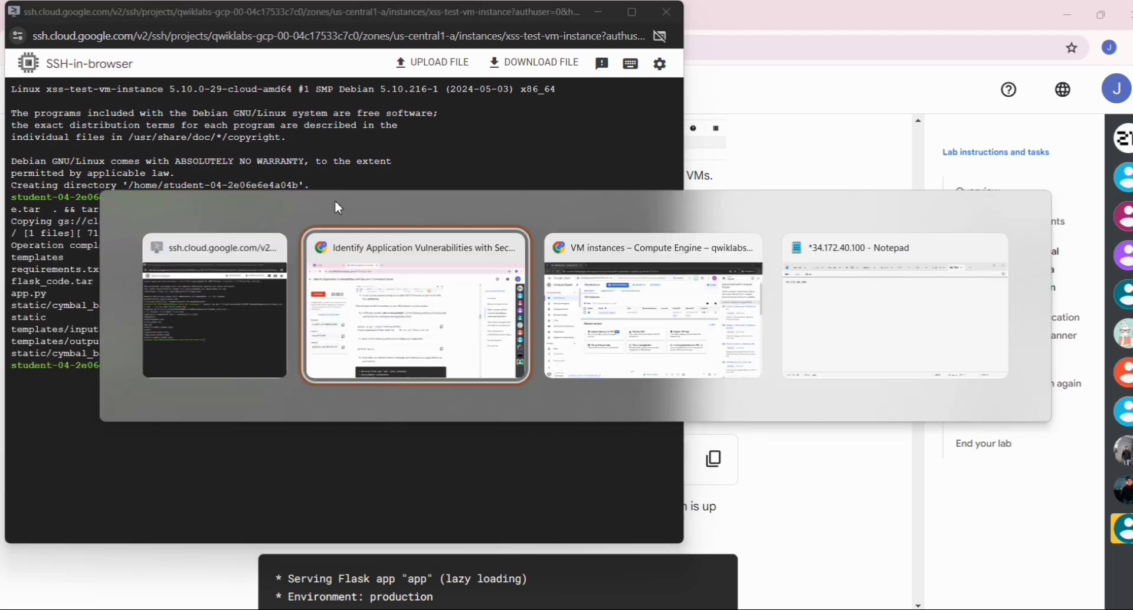
pyautogui.scroll(-3, 599, 357)
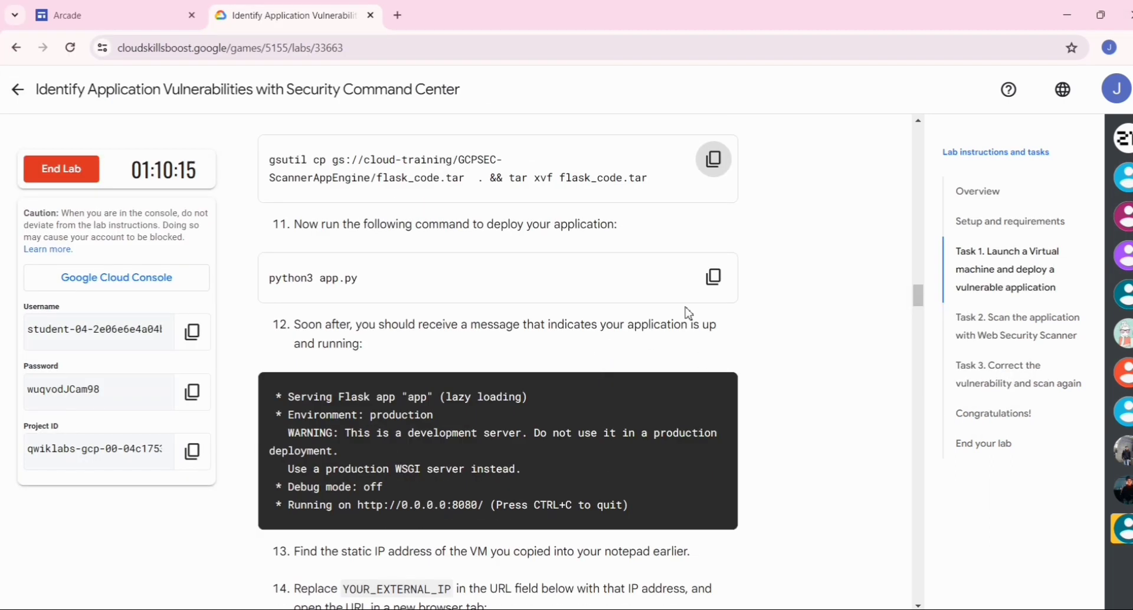
pyautogui.click(714, 277)
pyautogui.hotkey('alt', 'Tab')
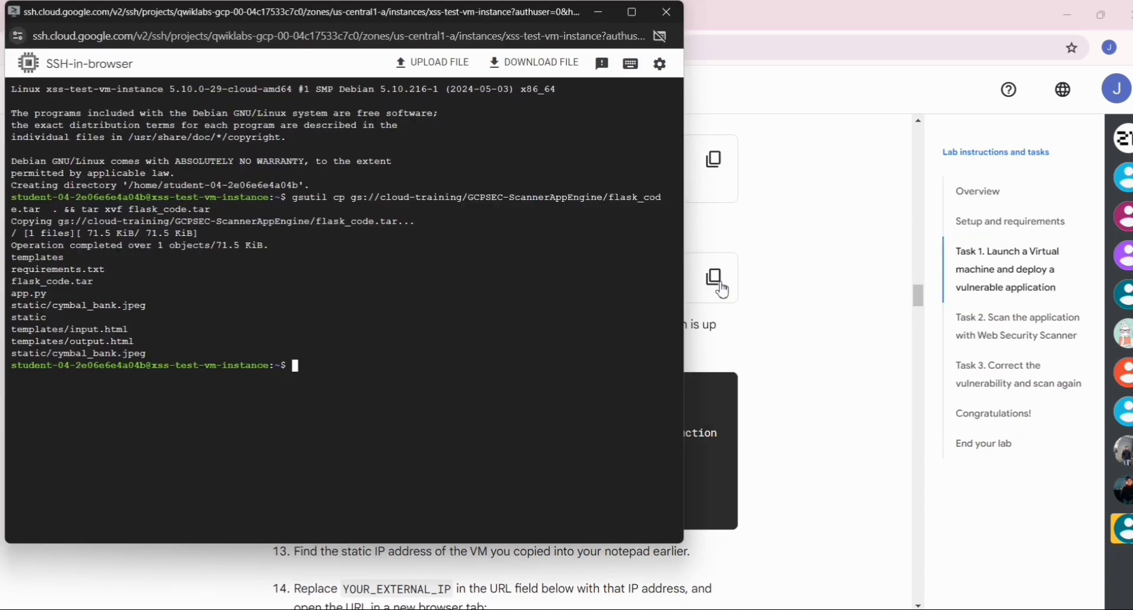
pyautogui.hotkey('ctrl', 'v')
pyautogui.press('Return')
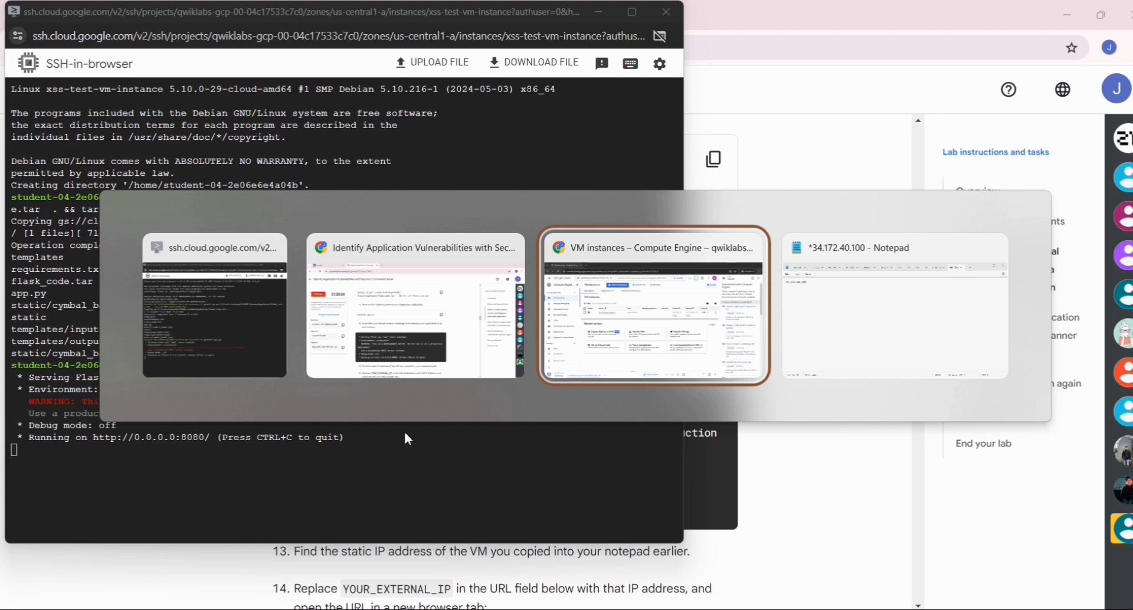
pyautogui.hotkey('alt', 'shift', 'Tab')
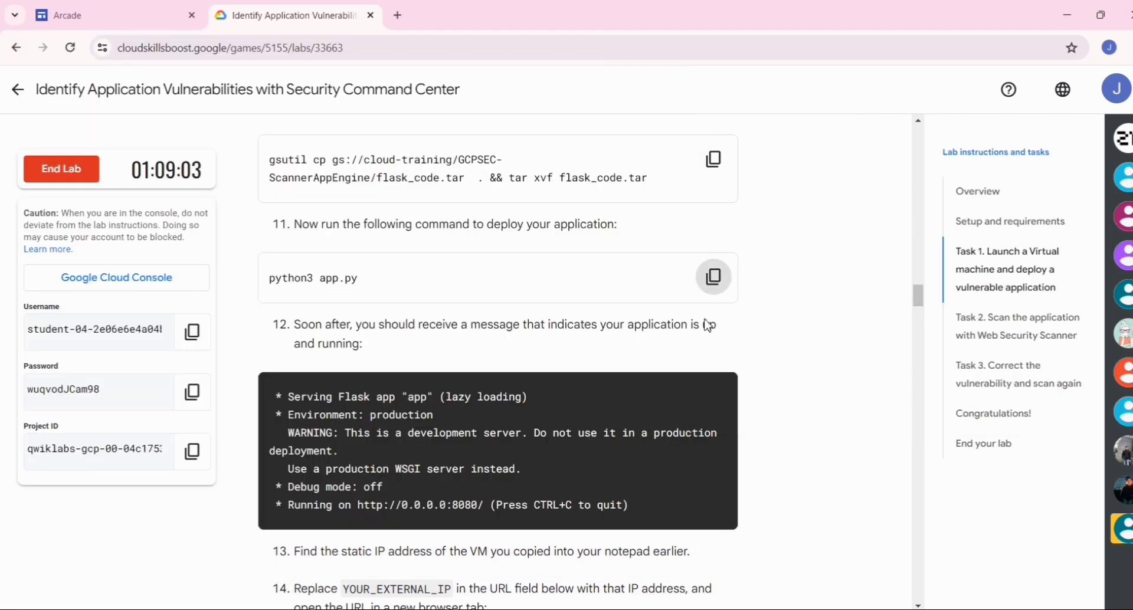
pyautogui.scroll(-5, 707, 322)
pyautogui.click(714, 369)
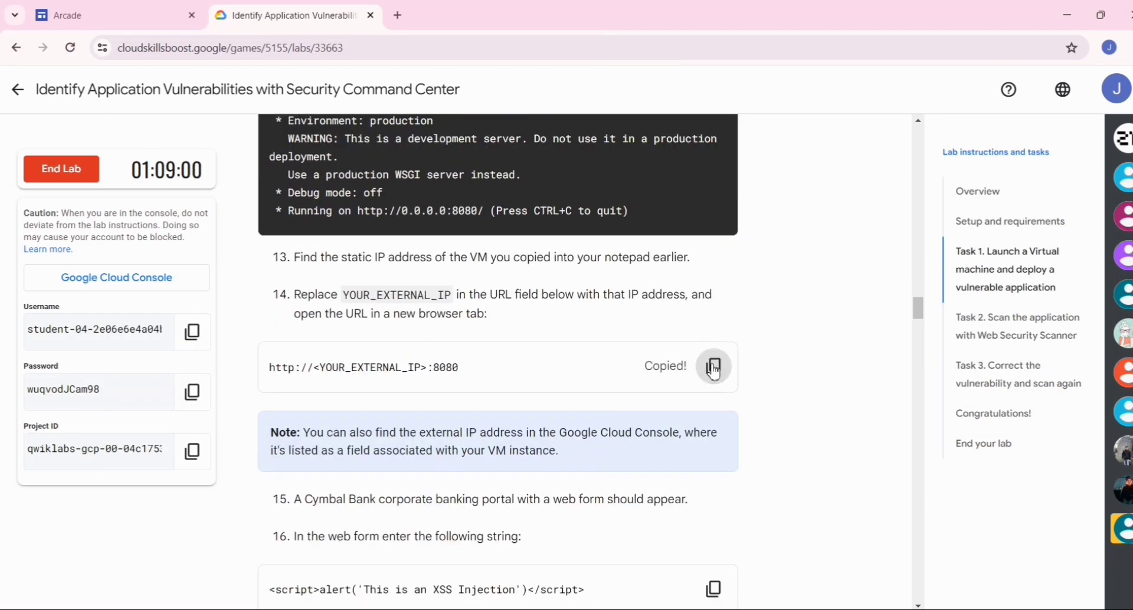
pyautogui.hotkey('alt', 'Tab')
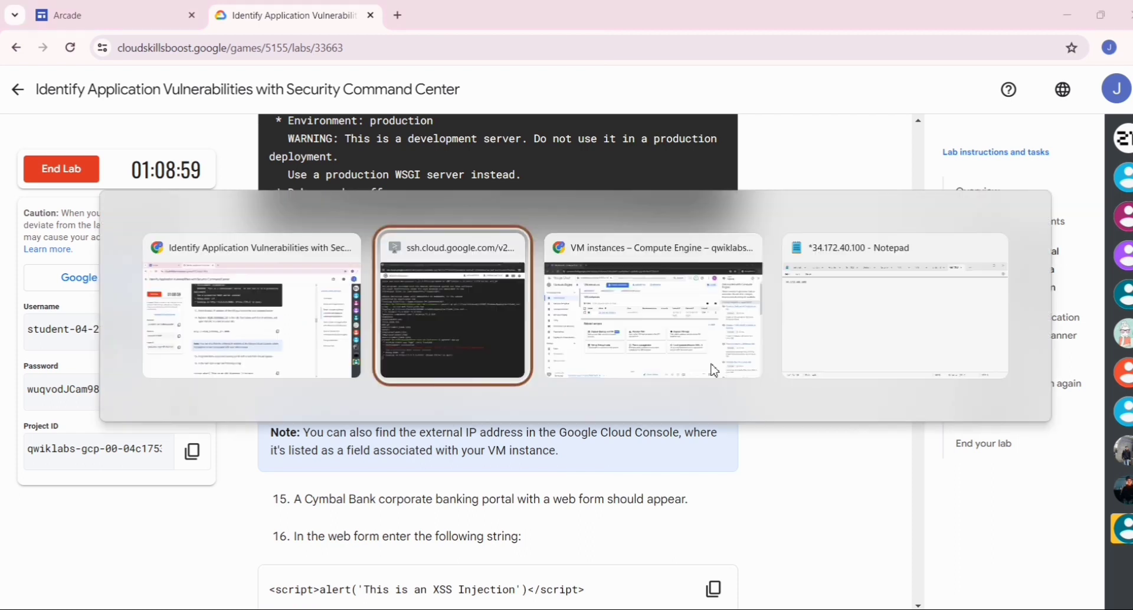
pyautogui.hotkey('alt', 'Tab')
pyautogui.hotkey('alt', 'Tab')
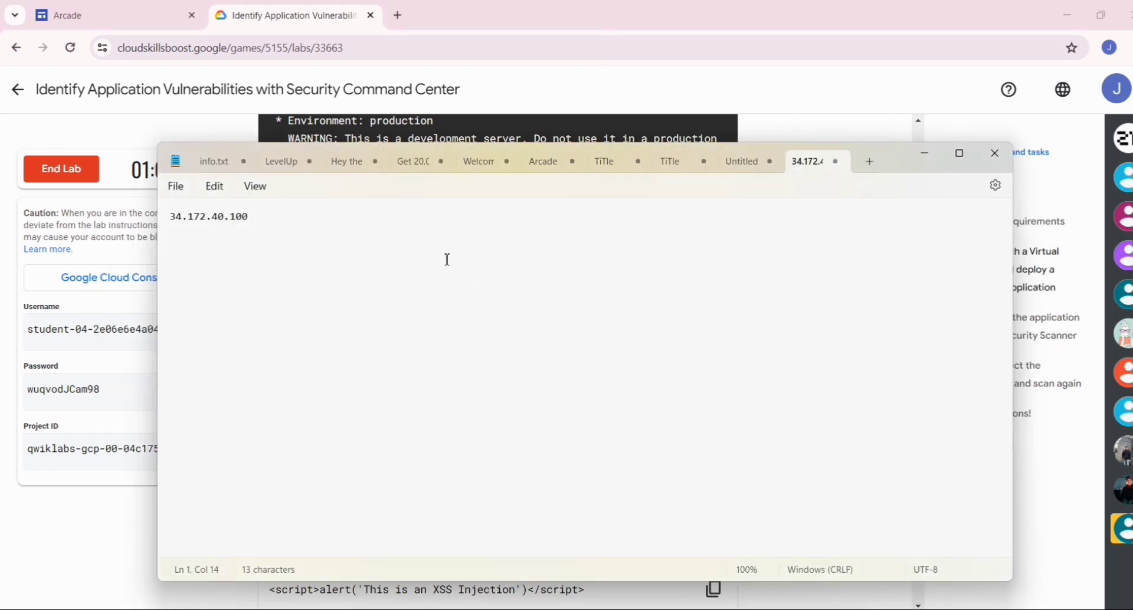
pyautogui.press('Return')
pyautogui.press('Return')
pyautogui.hotkey('ctrl', 'v')
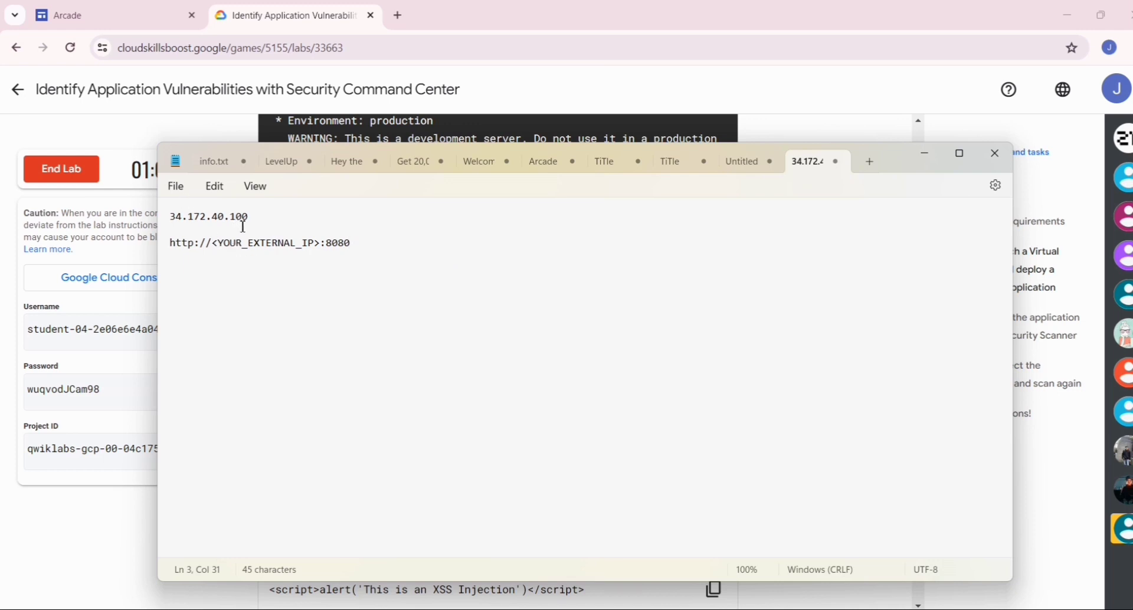
# - Replace the <YOUR_EXTERNAL_IP> placeholder in the note with 34.172.40.100 and select the completed URL for copying
pyautogui.moveTo(248, 219); pyautogui.dragTo(174, 223)
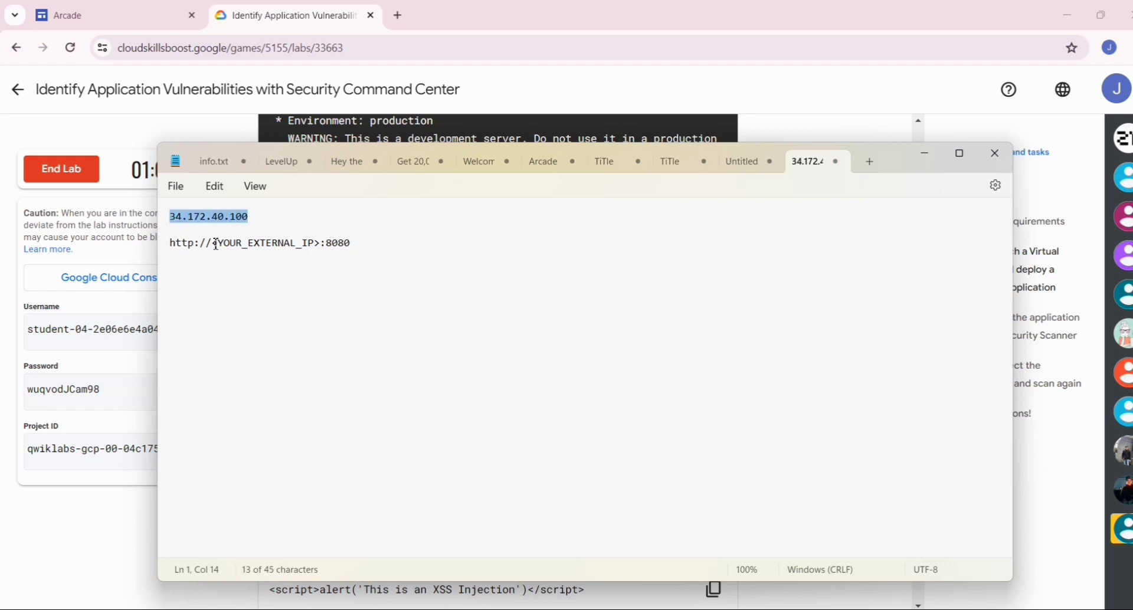
pyautogui.moveTo(213, 242); pyautogui.dragTo(315, 258)
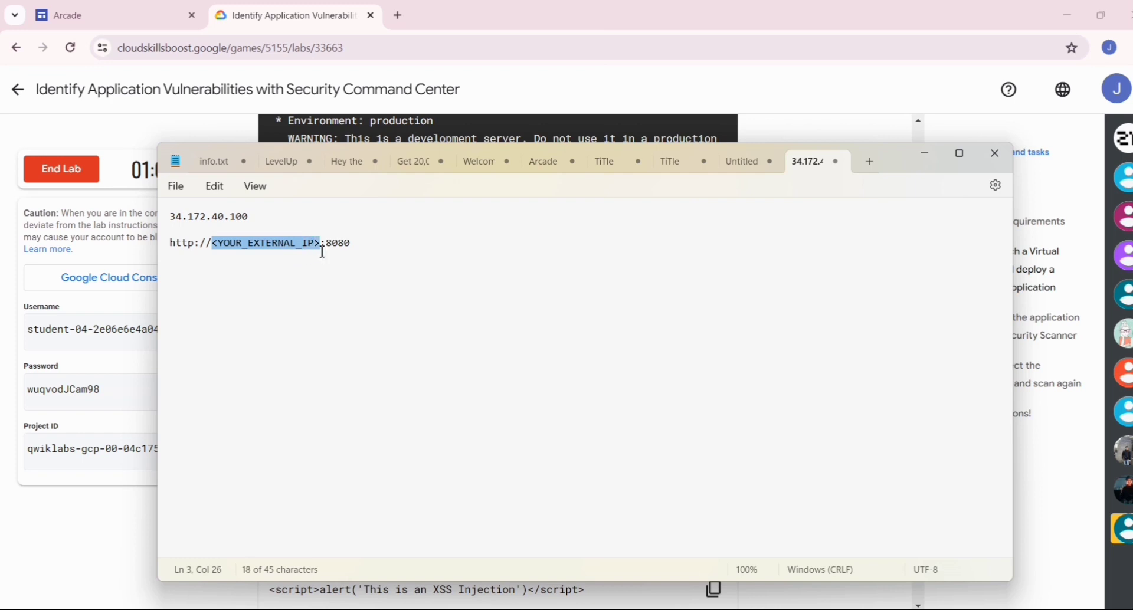
pyautogui.hotkey('ctrl', 'v')
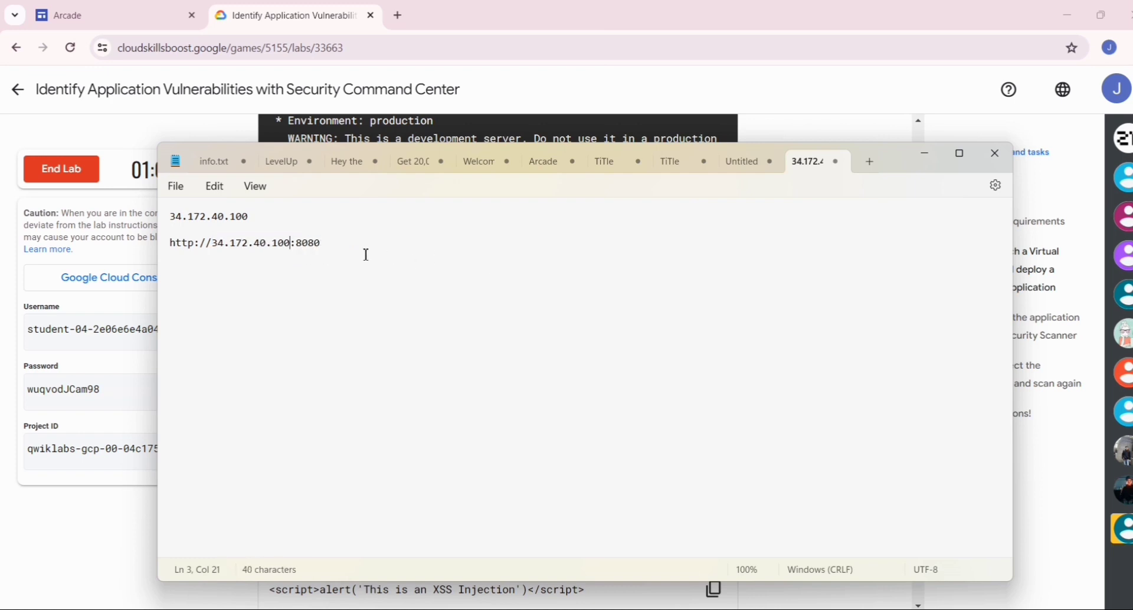
pyautogui.tripleClick(170, 245)
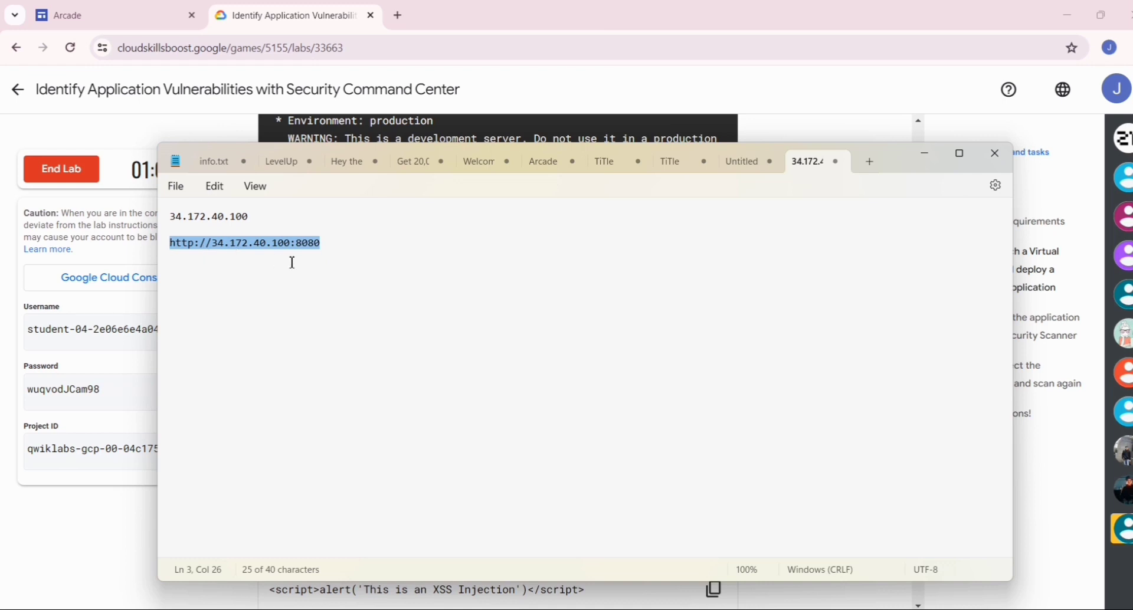
pyautogui.hotkey('alt', 'Tab')
pyautogui.hotkey('alt', 'shift', 'Tab')
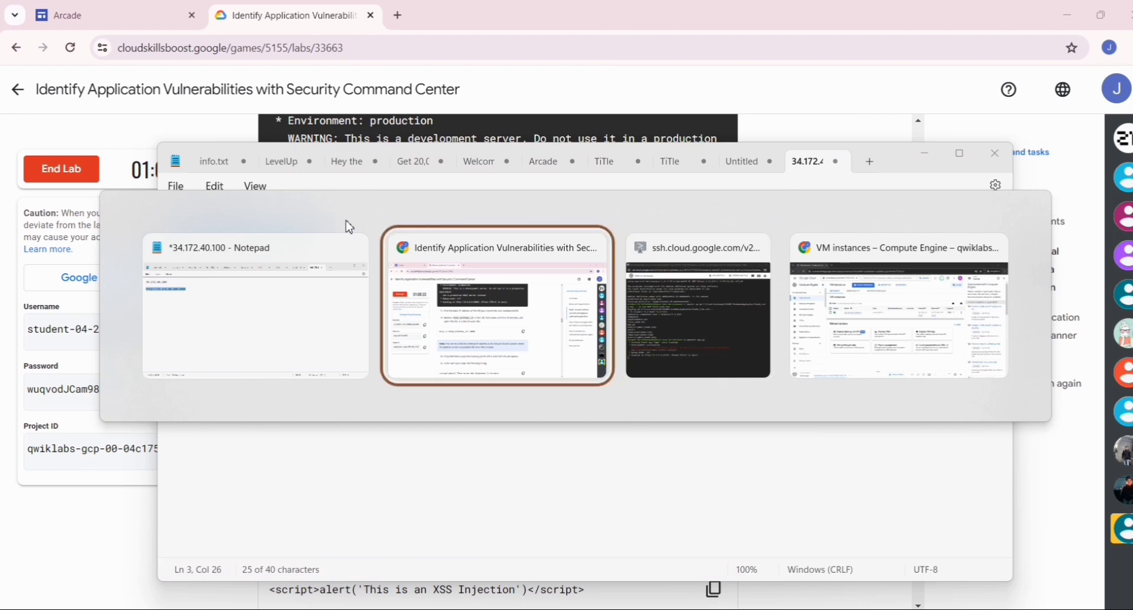
pyautogui.hotkey('alt', 'Tab')
pyautogui.hotkey('alt', 'Tab')
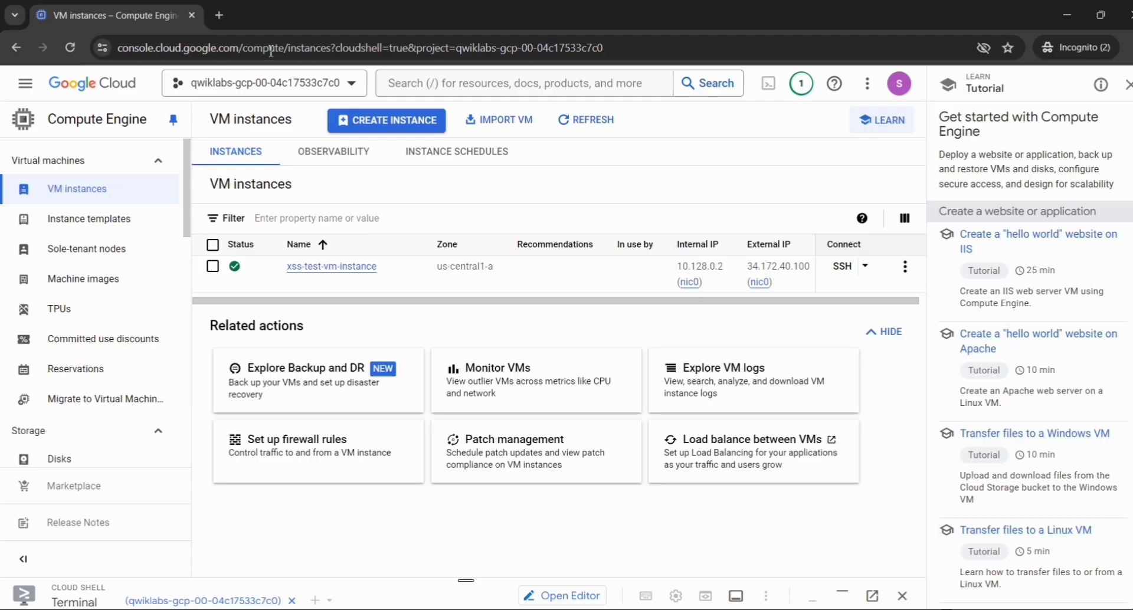
pyautogui.click(220, 14)
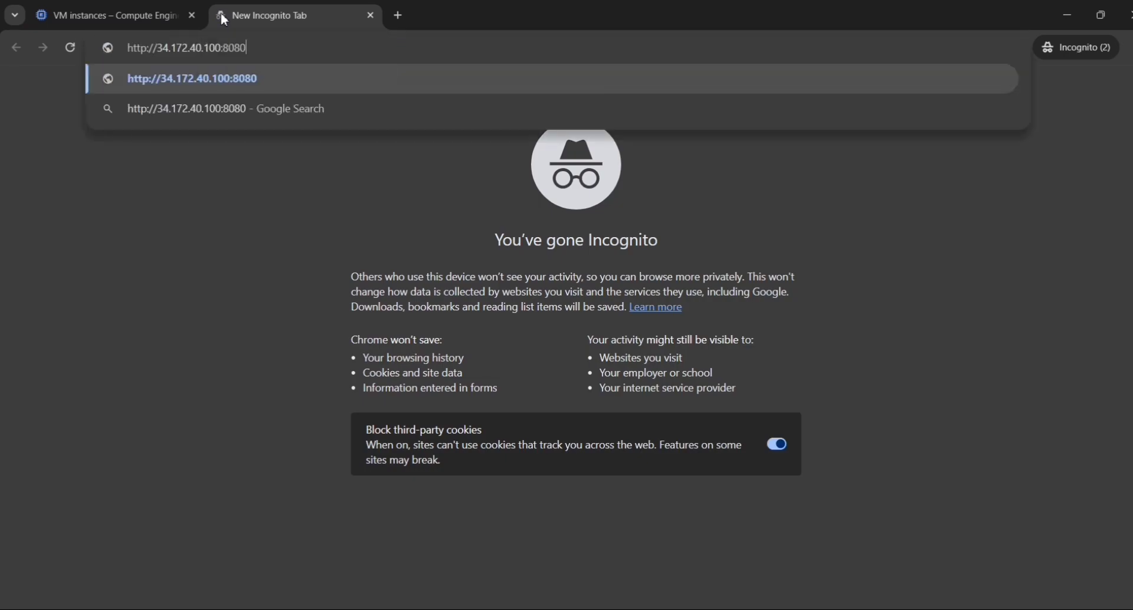
pyautogui.press('Return')
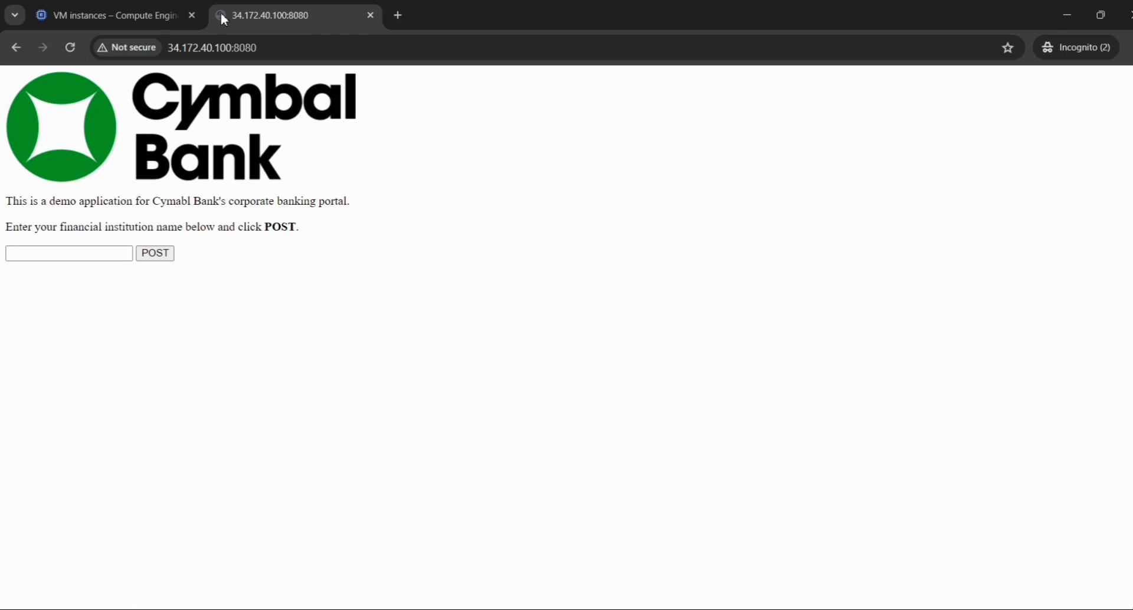
# - Return to the lab instructions and copy the web form test string <script>alert('This is an XSS Injection')</script>
pyautogui.hotkey('alt', 'Tab')
pyautogui.hotkey('alt', 'Tab')
pyautogui.hotkey('alt', 'shift', 'Tab')
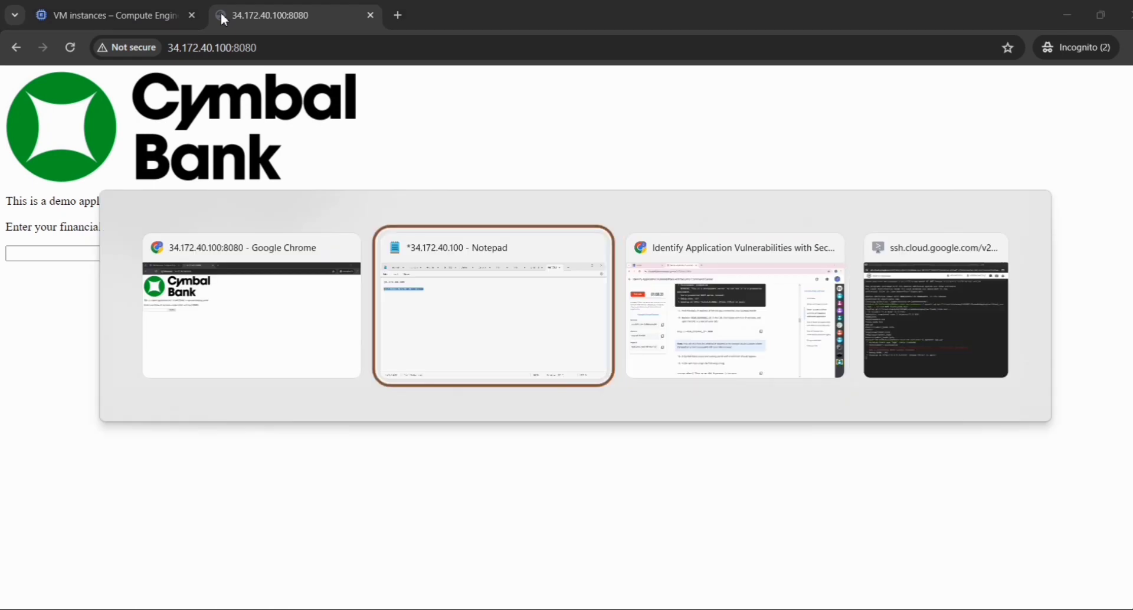
pyautogui.hotkey('alt', 'Tab')
pyautogui.scroll(-3, 346, 136)
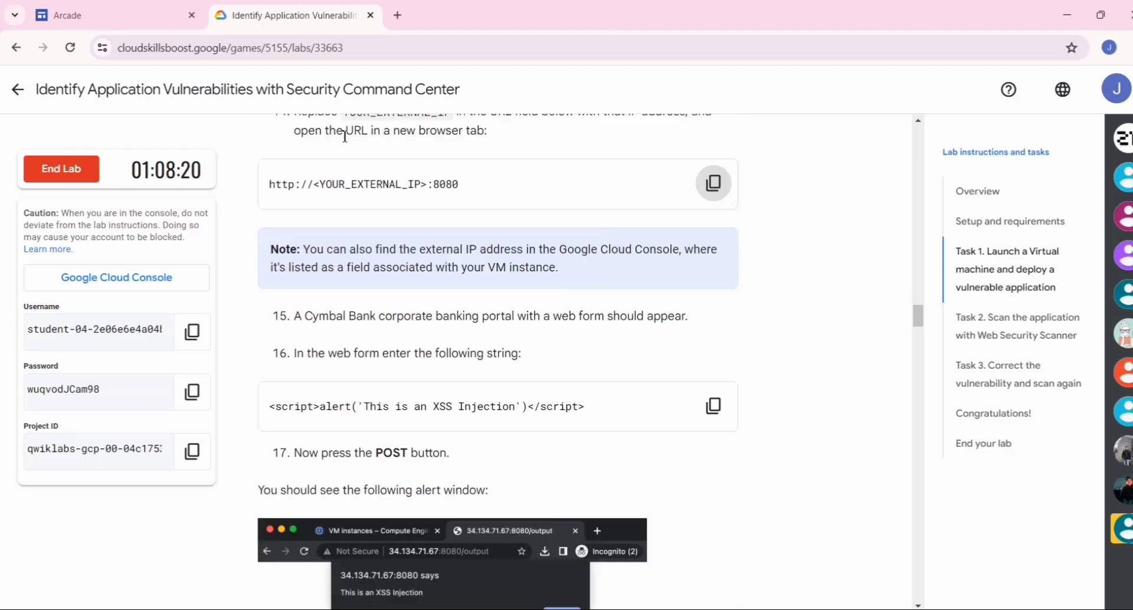
pyautogui.scroll(-2, 345, 136)
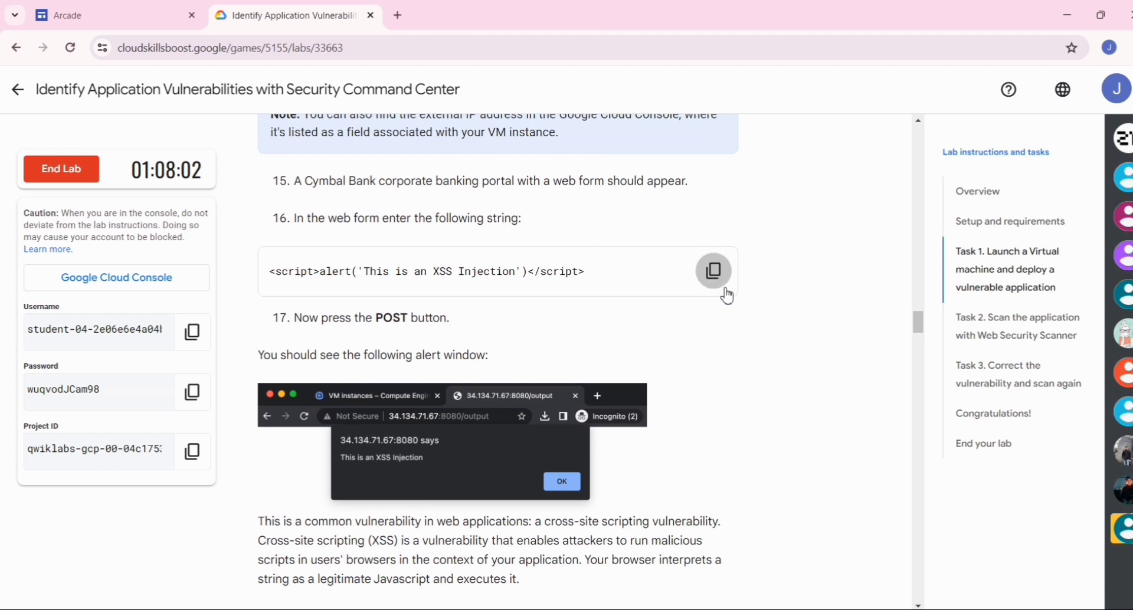
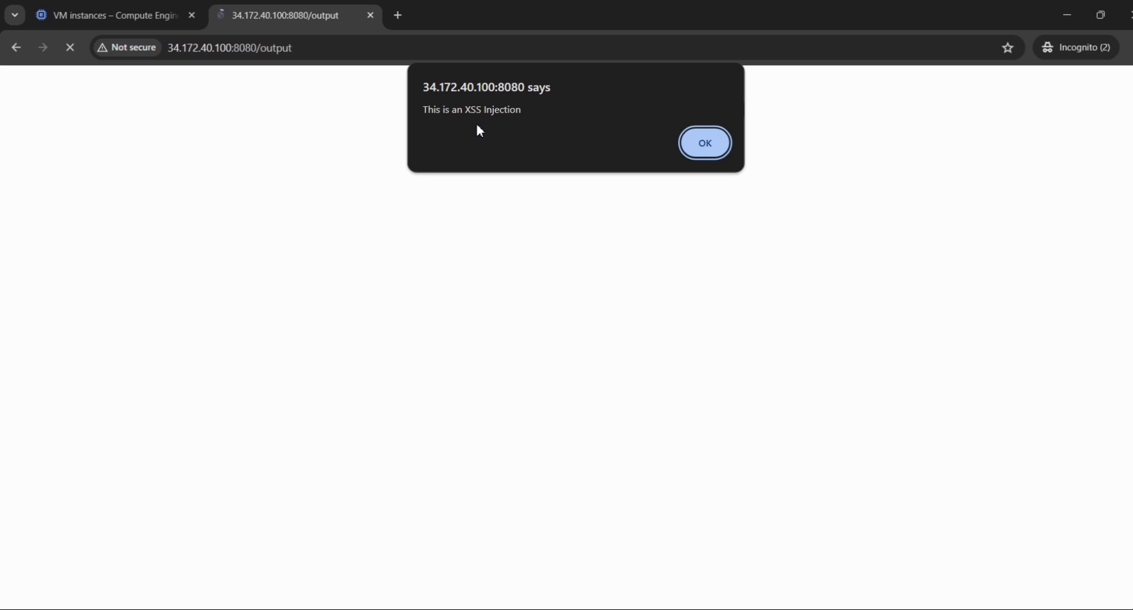
# - Dismiss the XSS alert, return to the lab instructions and check progress for "Download vulnerable web application files on the VM"
pyautogui.click(715, 157)
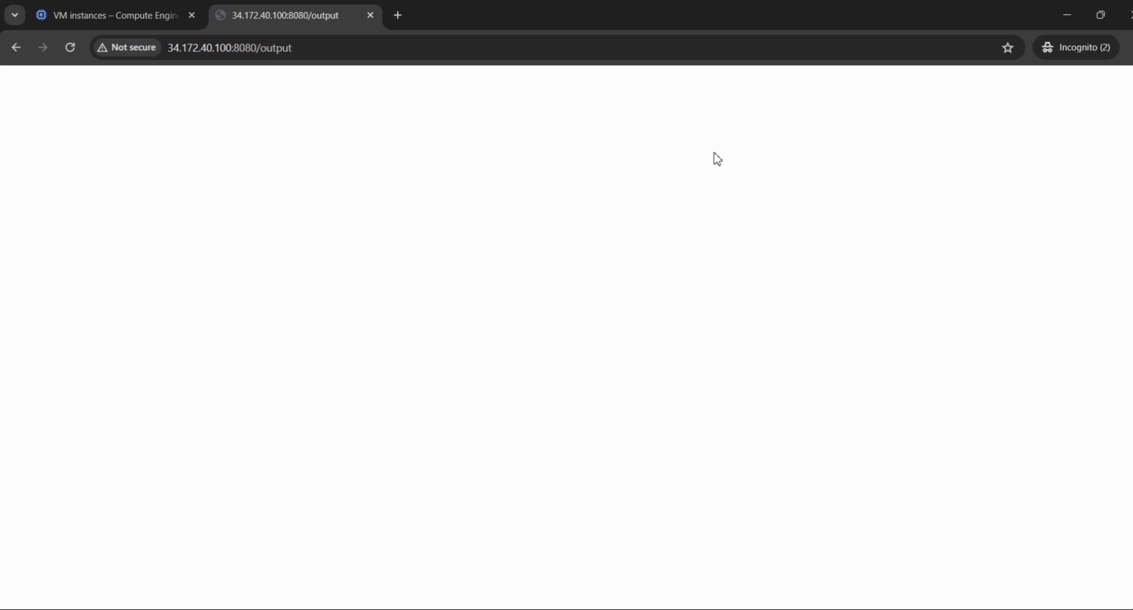
pyautogui.hotkey('alt', 'Tab')
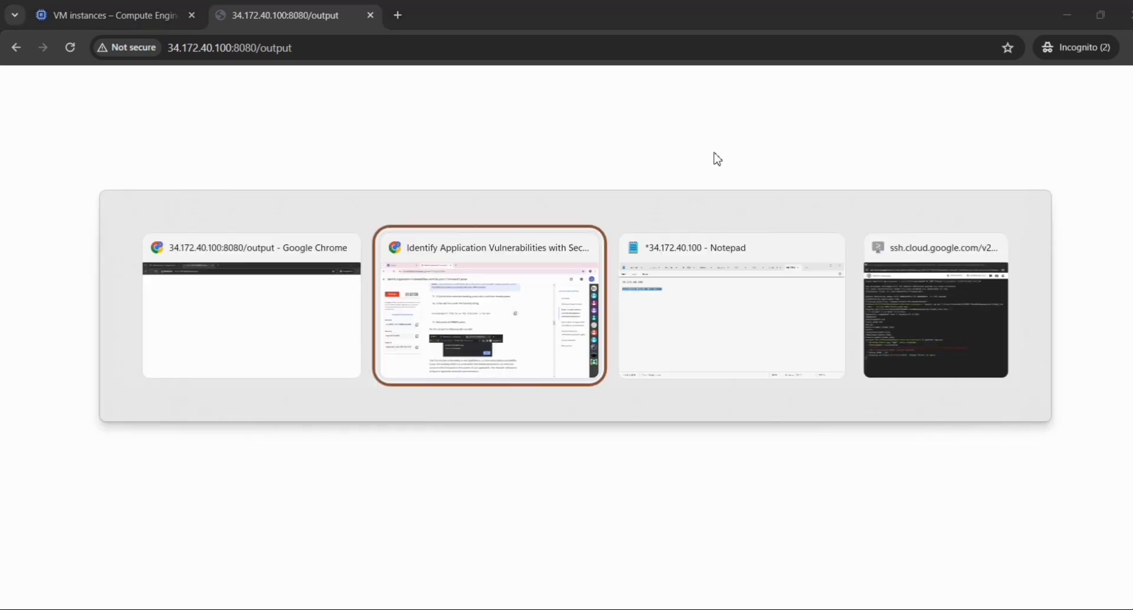
pyautogui.scroll(-10, 715, 157)
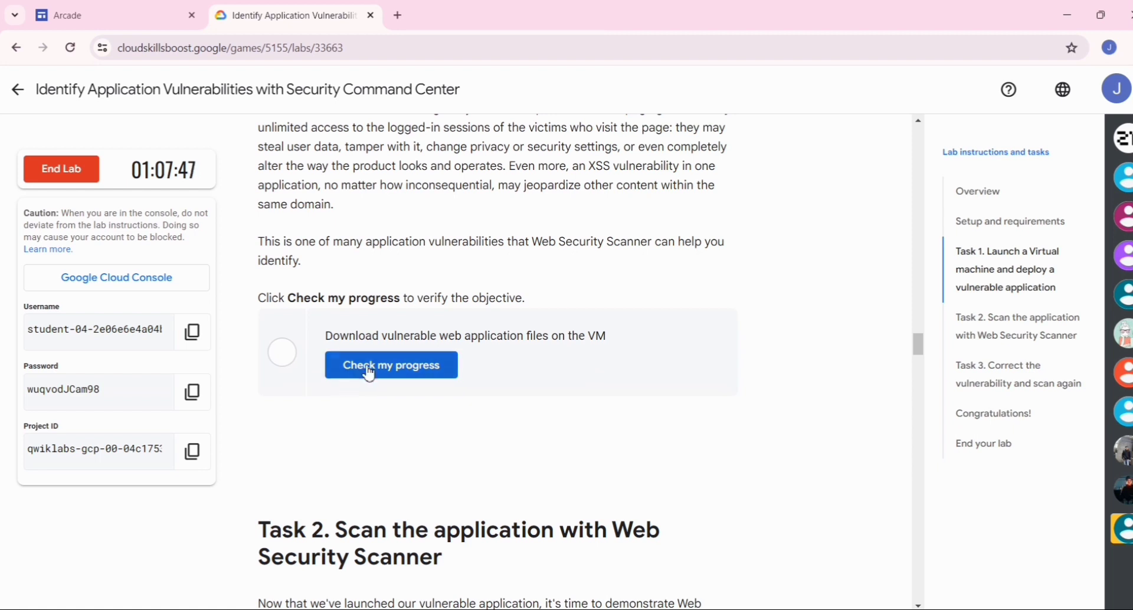
pyautogui.click(369, 373)
pyautogui.scroll(-1, 369, 372)
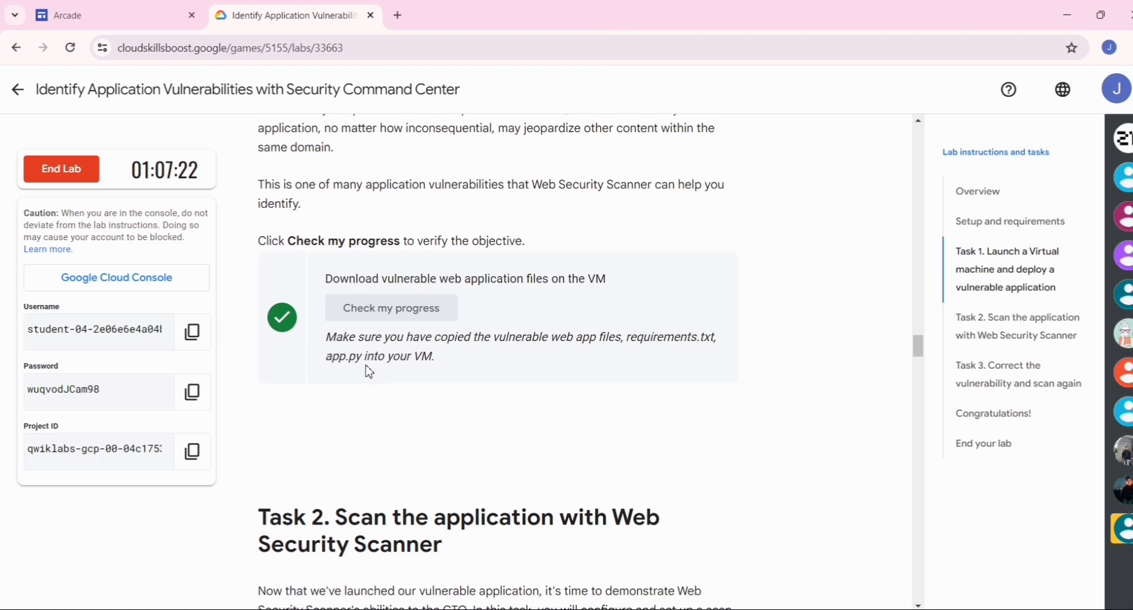
# - Read the opening steps of Task 2 on scanning with Web Security Scanner and return to the incognito window
pyautogui.scroll(-4, 369, 372)
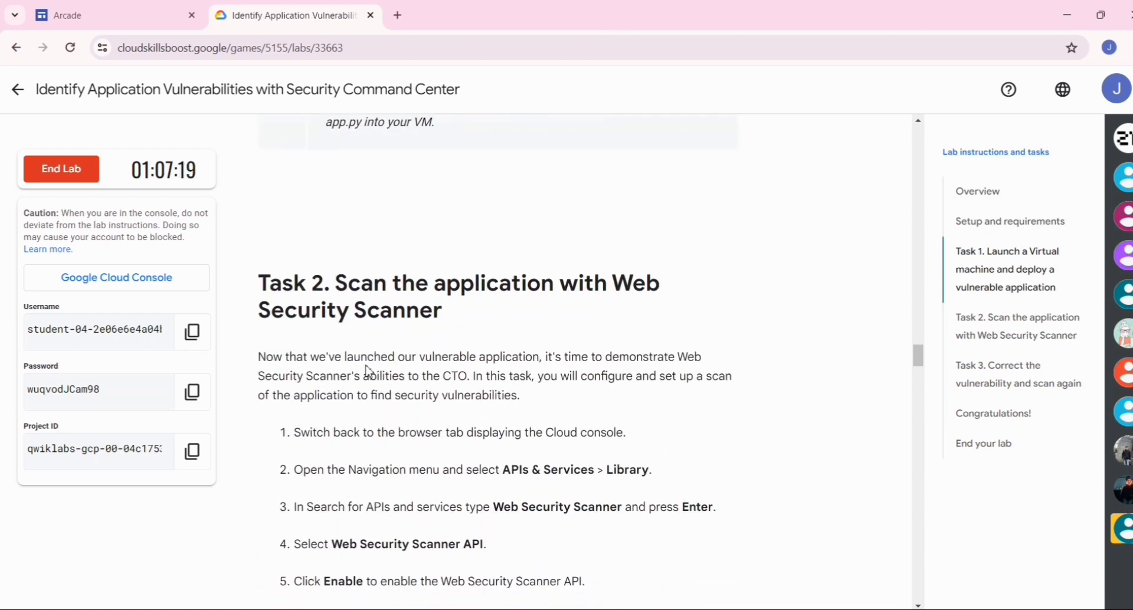
pyautogui.scroll(1, 369, 372)
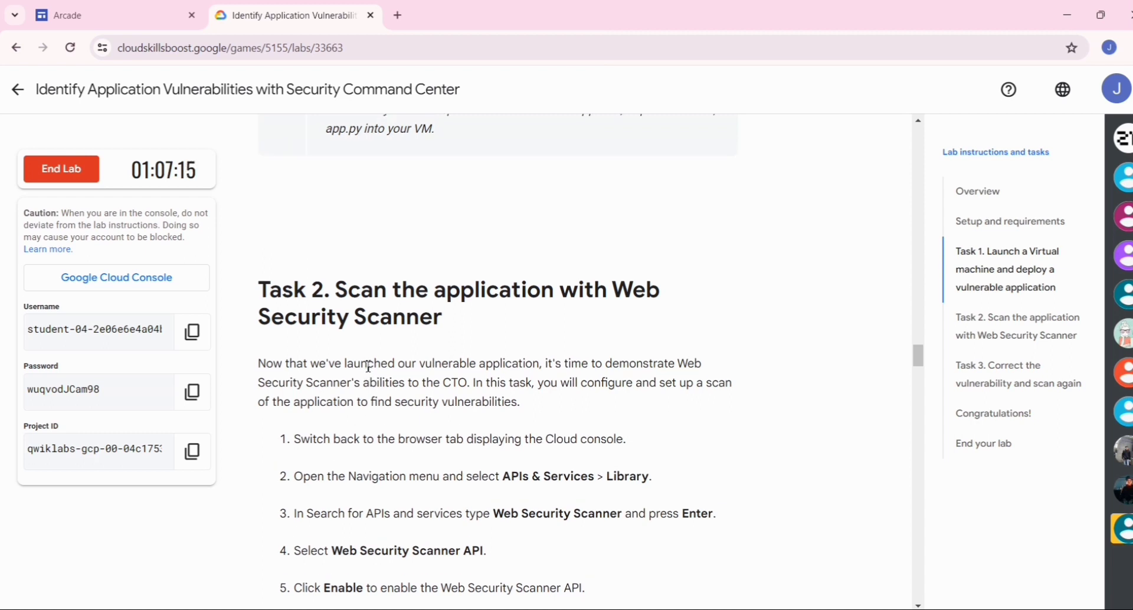
pyautogui.scroll(1, 369, 366)
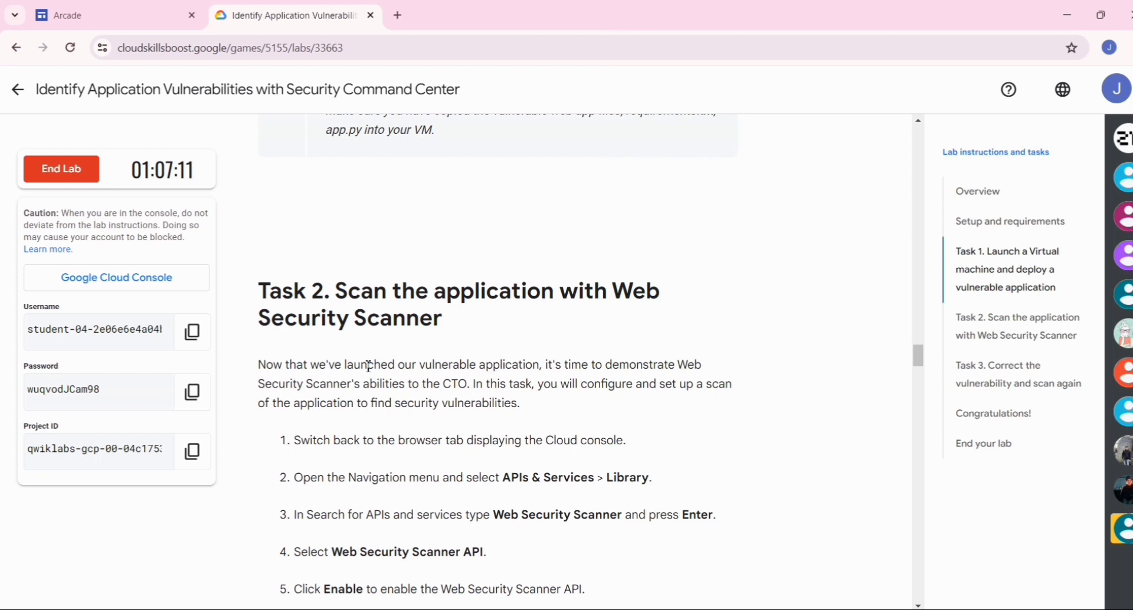
pyautogui.scroll(-1, 368, 366)
pyautogui.hotkey('alt', 'Tab')
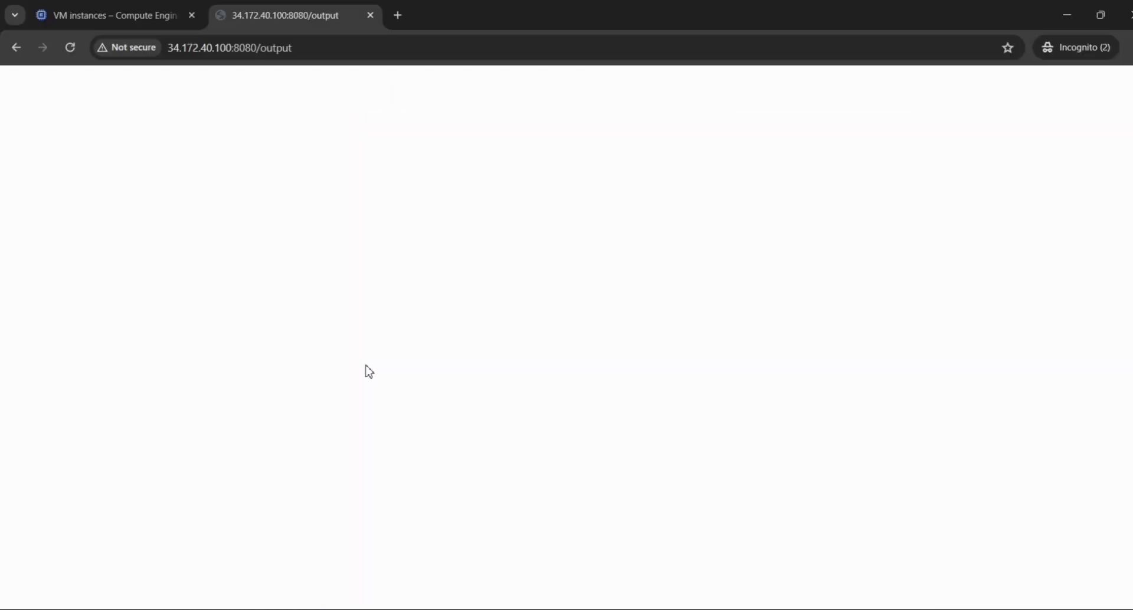
pyautogui.hotkey('alt', 'Tab')
pyautogui.hotkey('alt', 'Tab')
pyautogui.hotkey('alt', 'Tab')
pyautogui.hotkey('alt', 'shift', 'Tab')
pyautogui.hotkey('alt', 'shift', 'Tab')
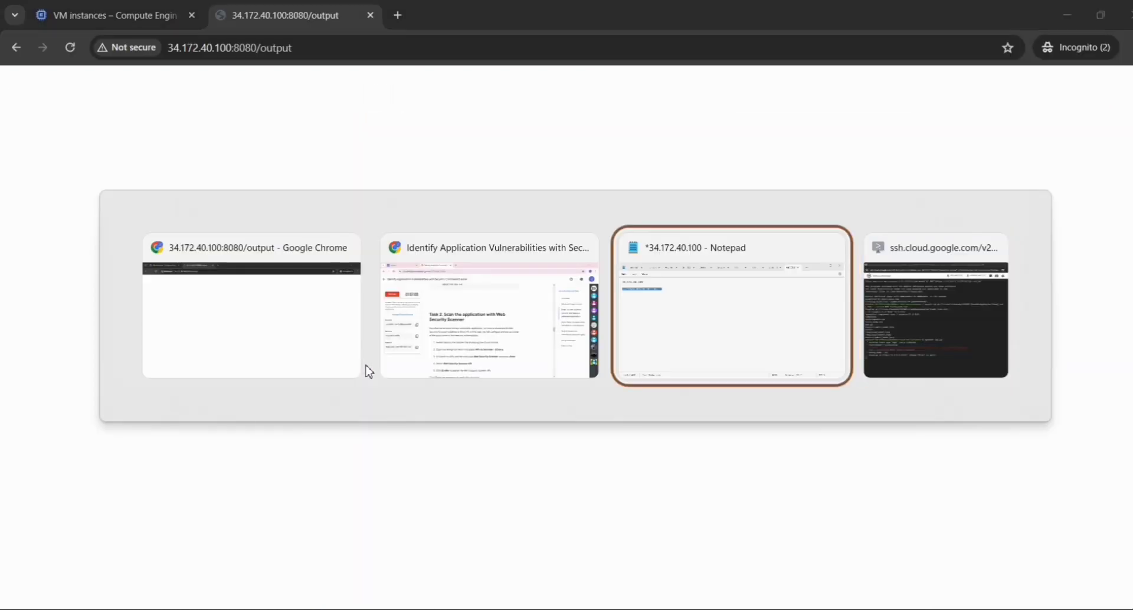
pyautogui.press('Escape')
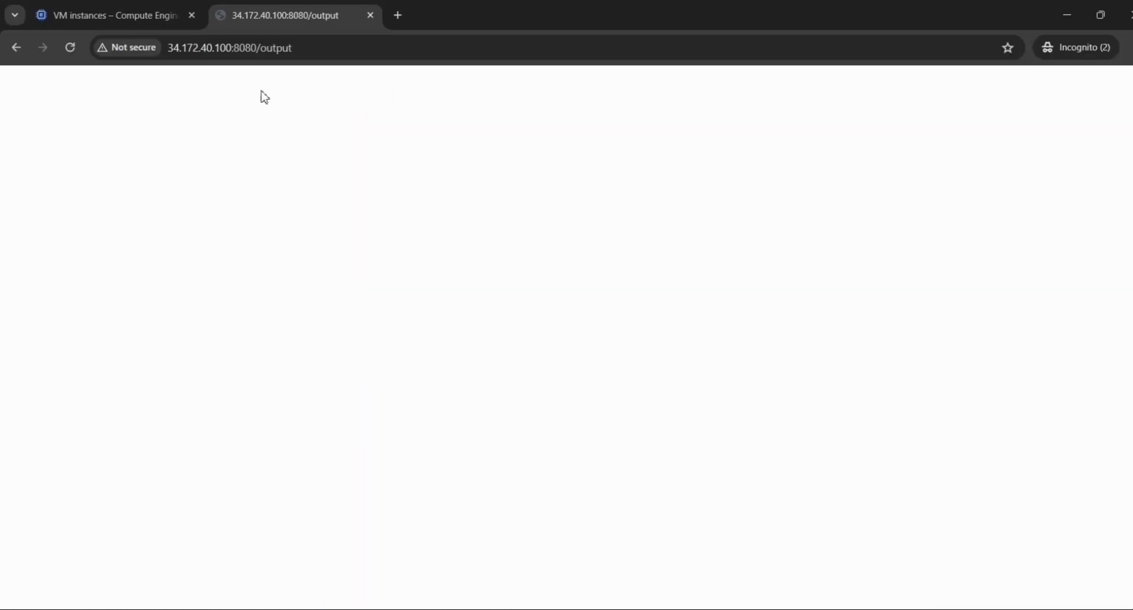
# - Go back to the Cloud console and open the API Library under APIs & Services
pyautogui.click(123, 16)
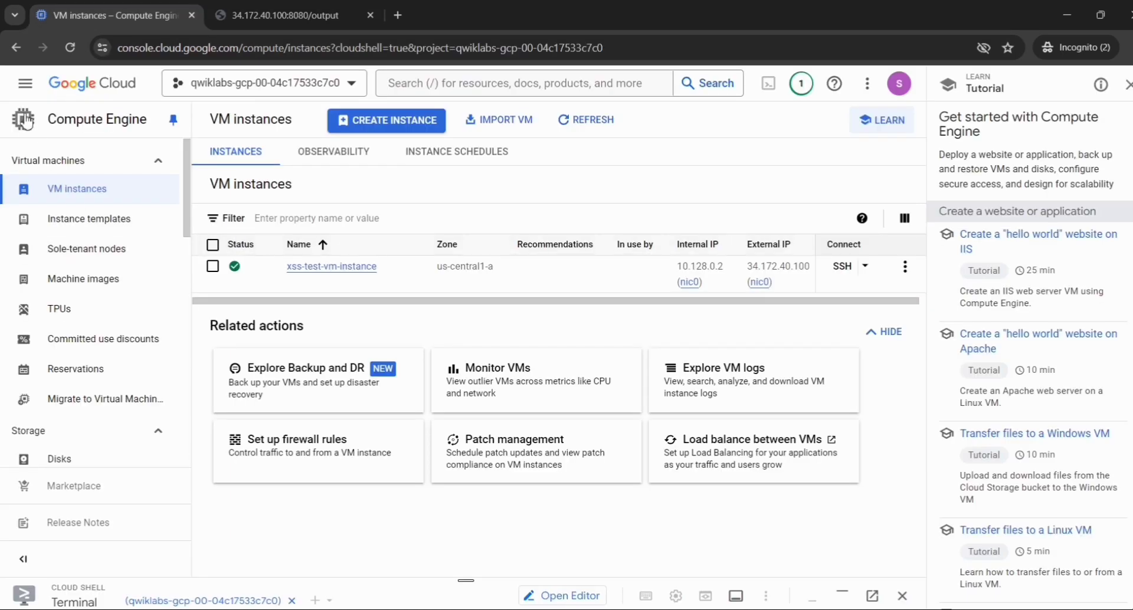
pyautogui.click(23, 89)
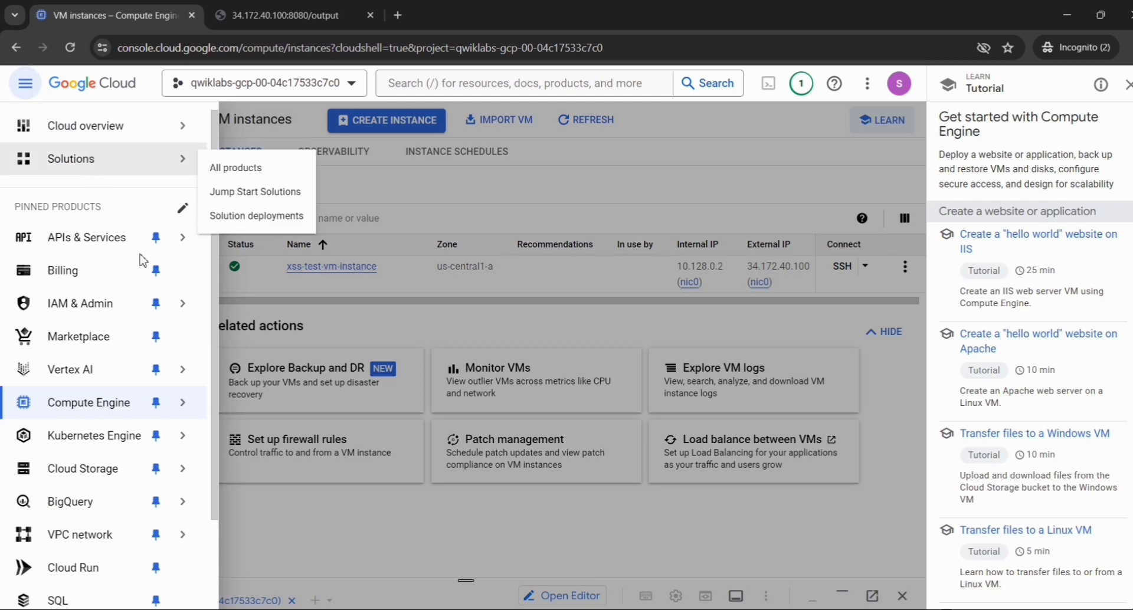
pyautogui.moveTo(165, 294)
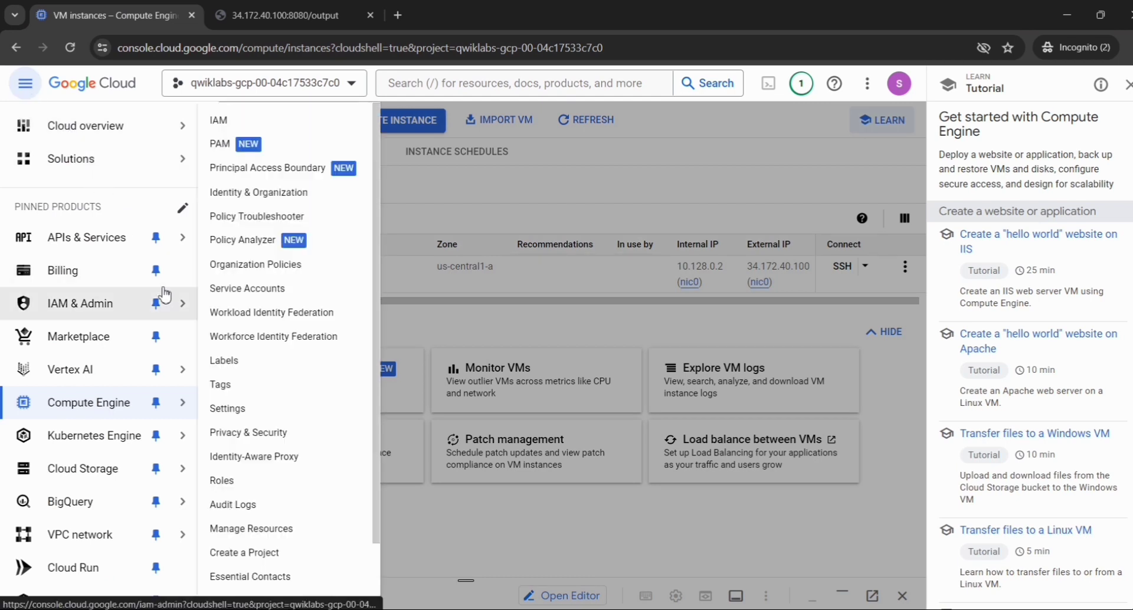
pyautogui.moveTo(124, 241)
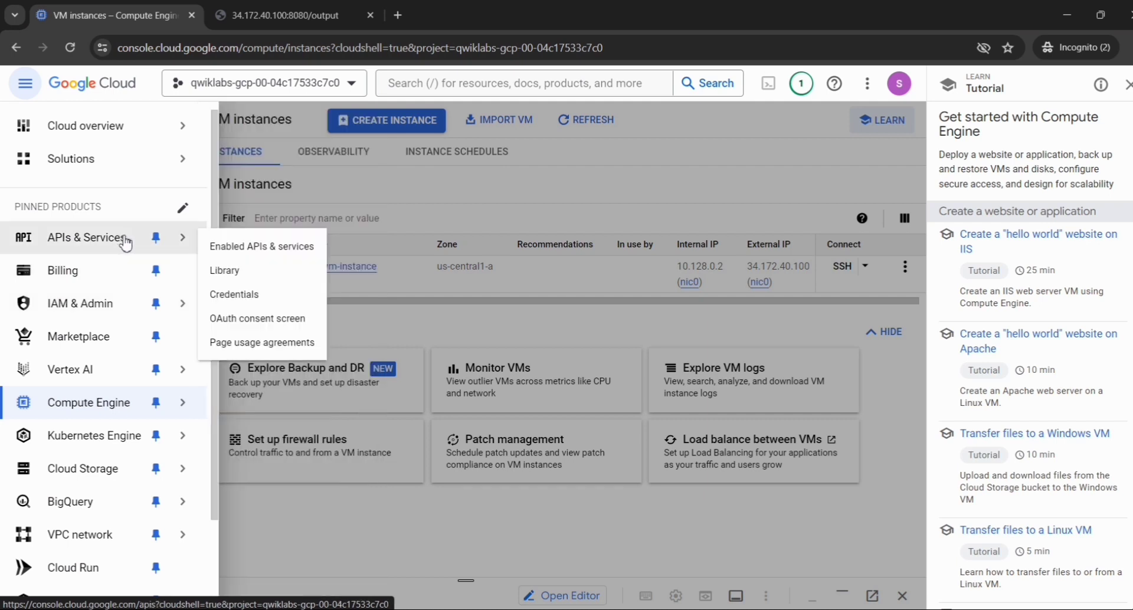
pyautogui.click(236, 279)
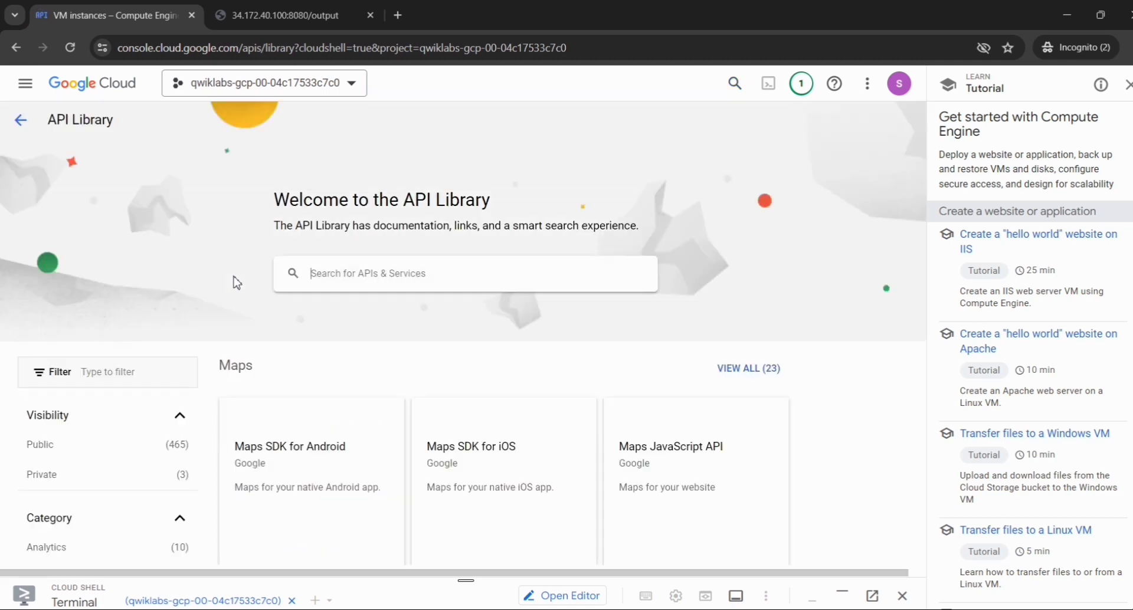
# - Return to the lab instructions and select the search term Web Security Scanner in Task 2 for copying
pyautogui.hotkey('alt', 'Tab')
pyautogui.hotkey('alt', 'Tab')
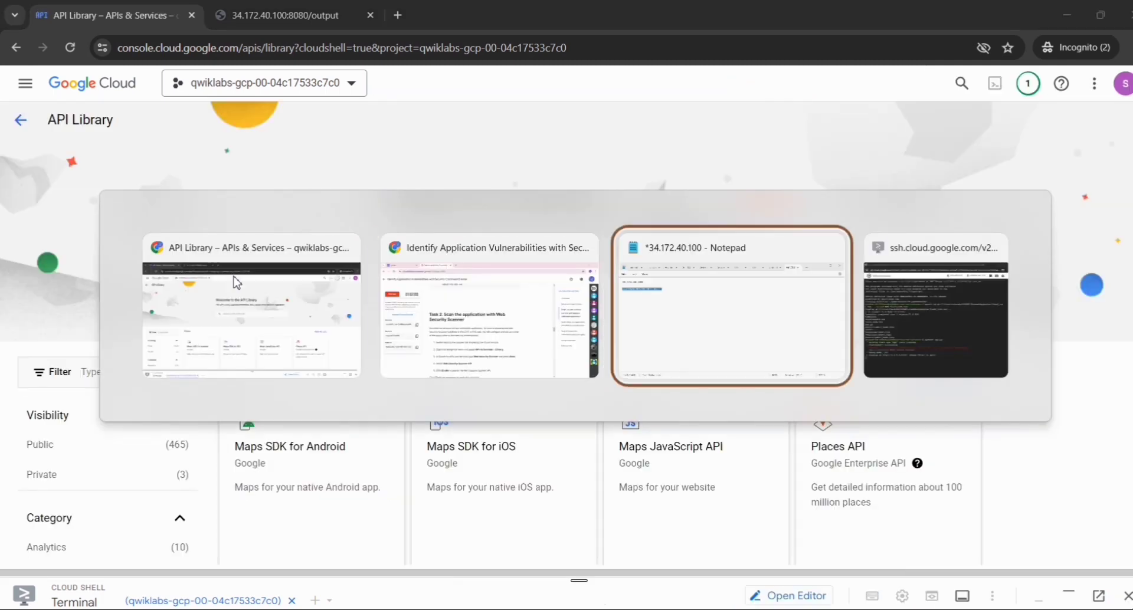
pyautogui.hotkey('alt', 'shift', 'Tab')
pyautogui.scroll(-4, 480, 311)
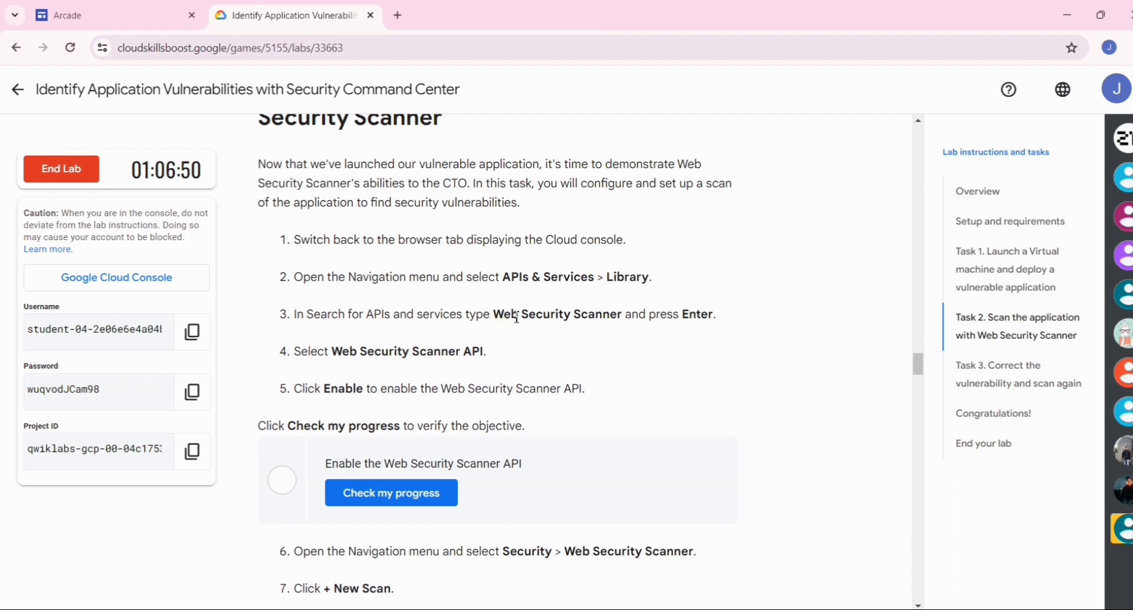
pyautogui.moveTo(494, 314); pyautogui.dragTo(622, 320)
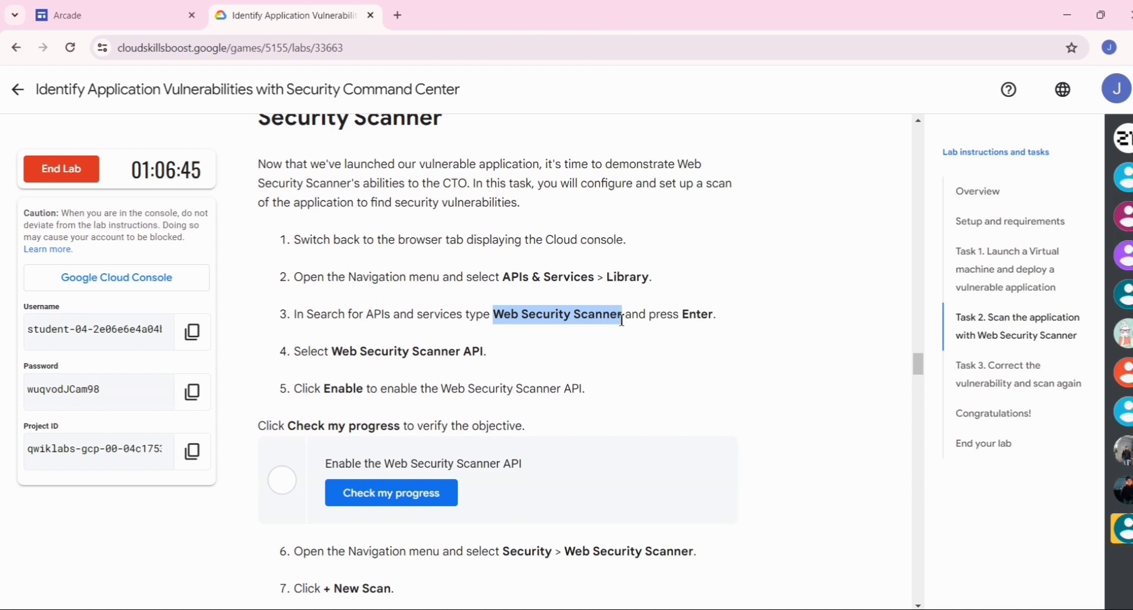
pyautogui.moveTo(622, 320); pyautogui.dragTo(625, 320)
pyautogui.hotkey('ctrl', 'c')
# - Switch back to the console's API Library and paste Web Security Scanner as the search term
pyautogui.hotkey('alt', 'Tab')
pyautogui.press('Tab')
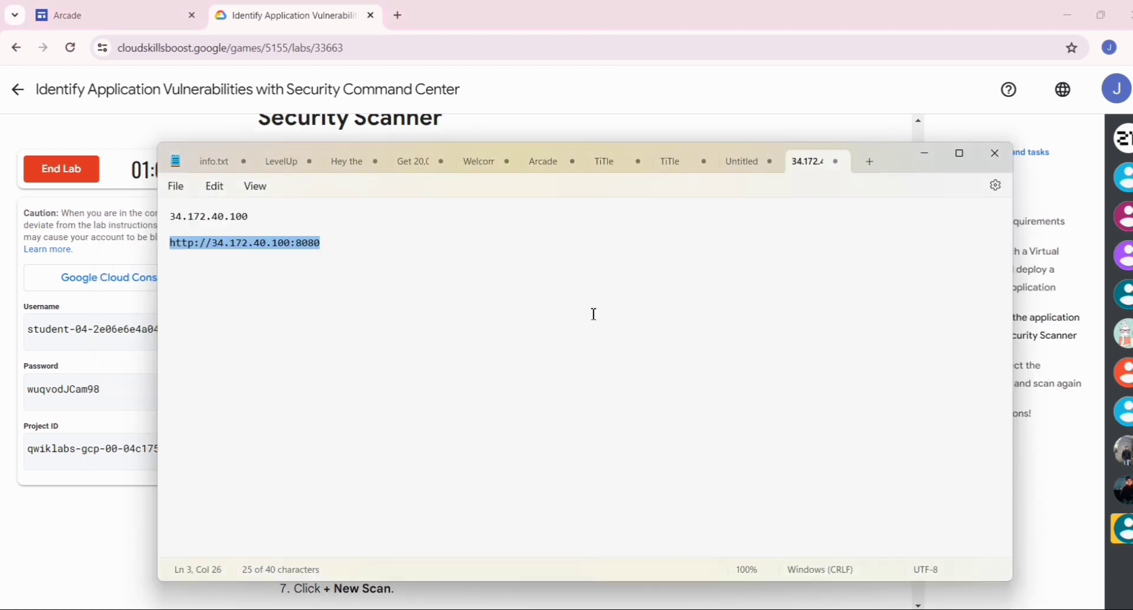
pyautogui.hotkey('alt', 'Tab')
pyautogui.press('Tab')
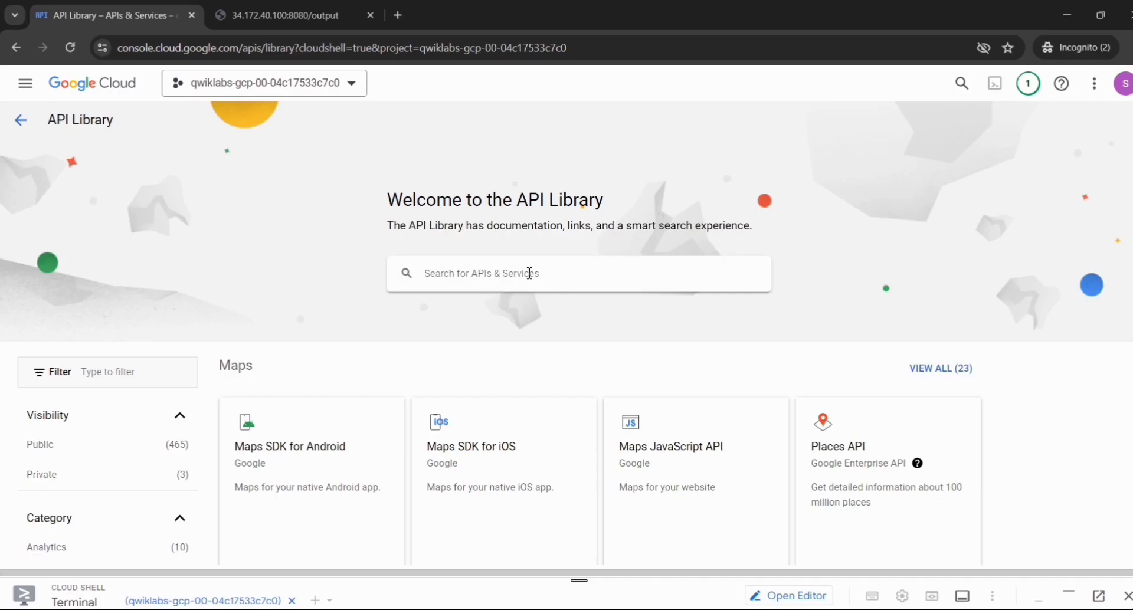
pyautogui.click(529, 272)
pyautogui.hotkey('ctrl', 'v')
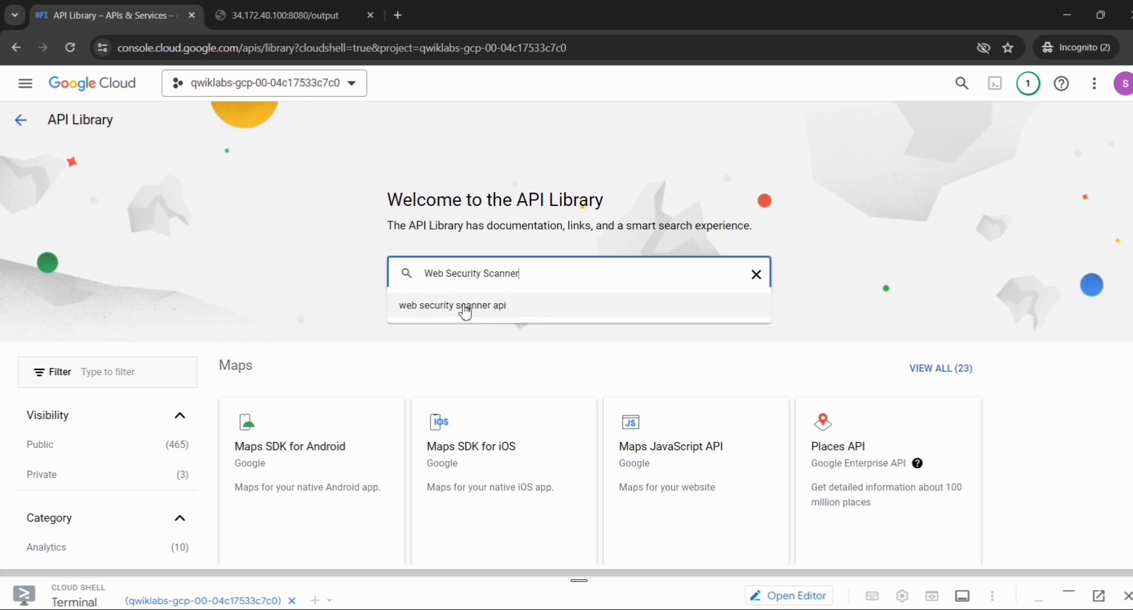
# - Use the suggested search "web security scanner api" to open the Web Security Scanner API and enable it
pyautogui.click(552, 308)
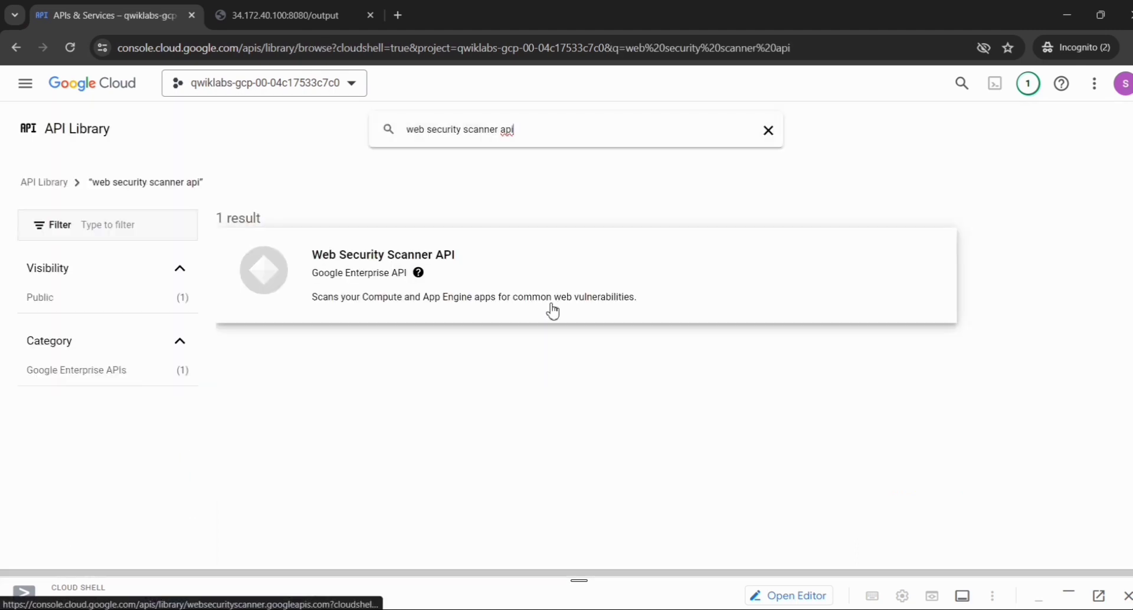
pyautogui.click(318, 283)
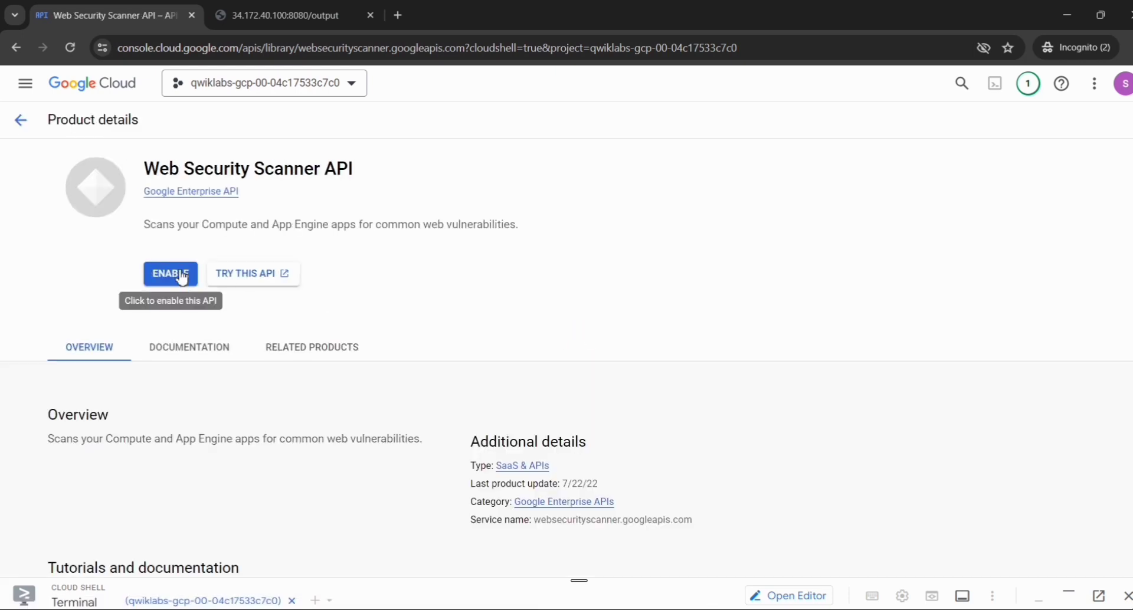
pyautogui.click(179, 276)
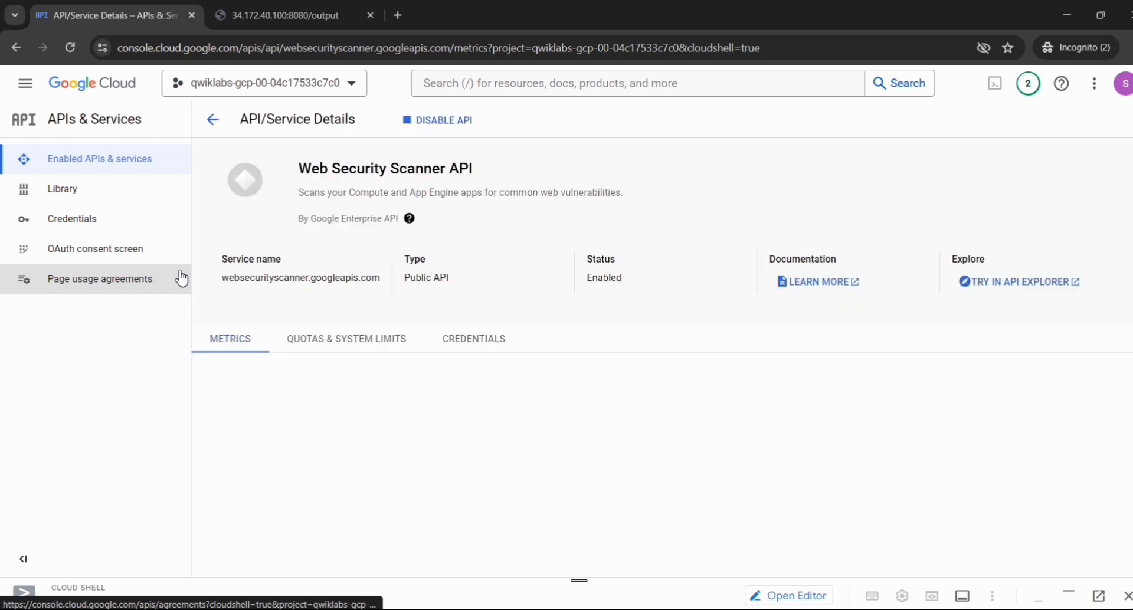
# - Return to the lab instructions and check progress for "Enable the Web Security Scanner API"
pyautogui.hotkey('alt', 'Tab')
pyautogui.press('Tab')
pyautogui.press('Tab')
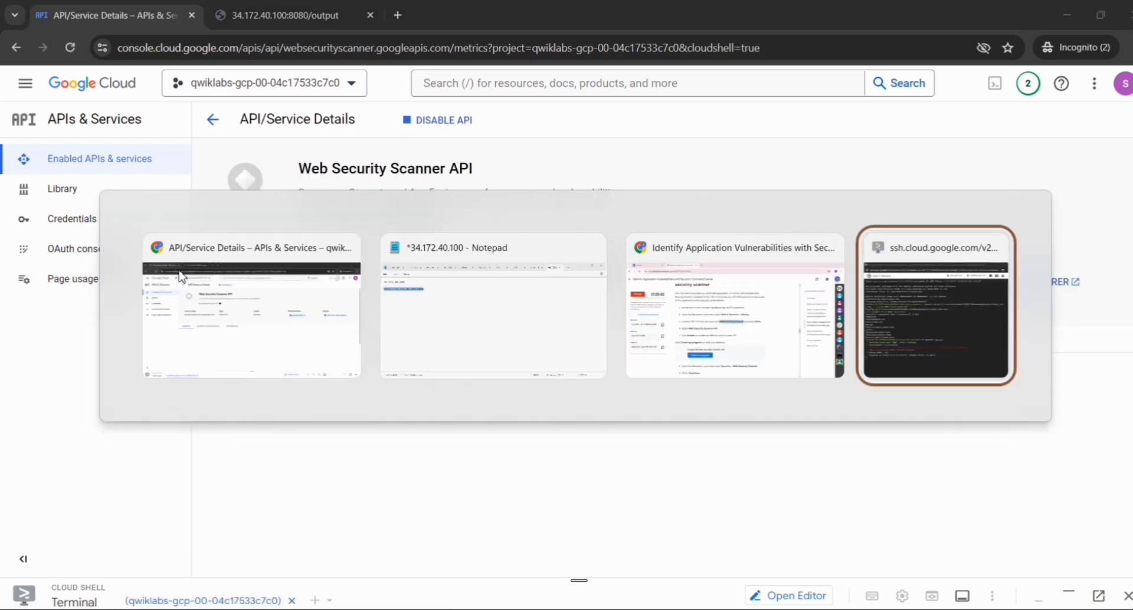
pyautogui.hotkey('shift', 'Tab')
pyautogui.scroll(-4, 319, 307)
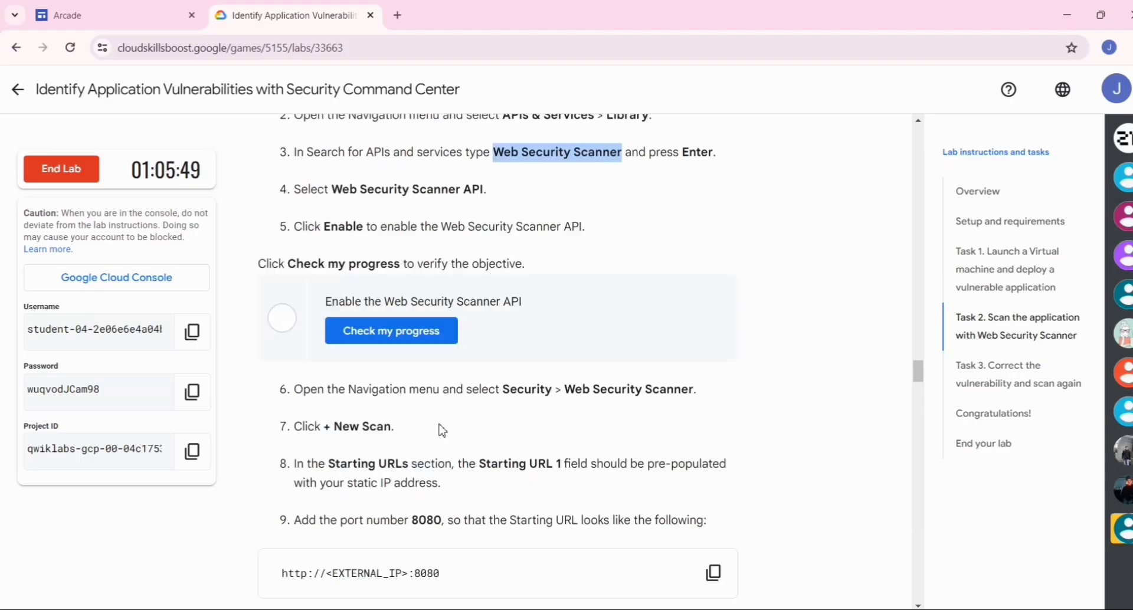
pyautogui.click(402, 264)
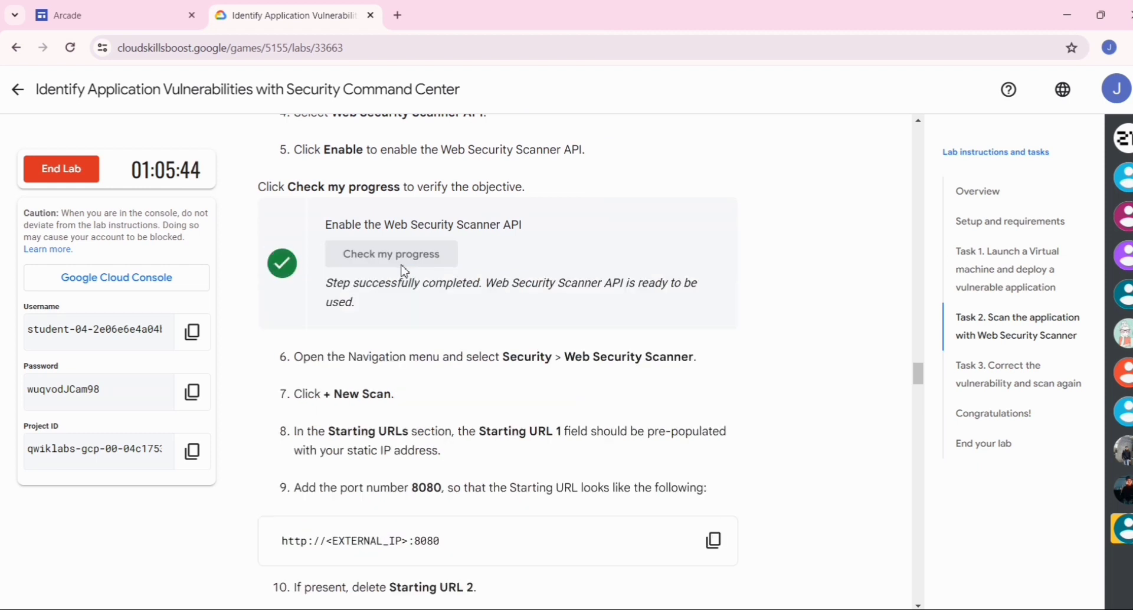
# - Switch to the Google Cloud console and open Web Security Scanner from the Security products
pyautogui.scroll(-2, 405, 272)
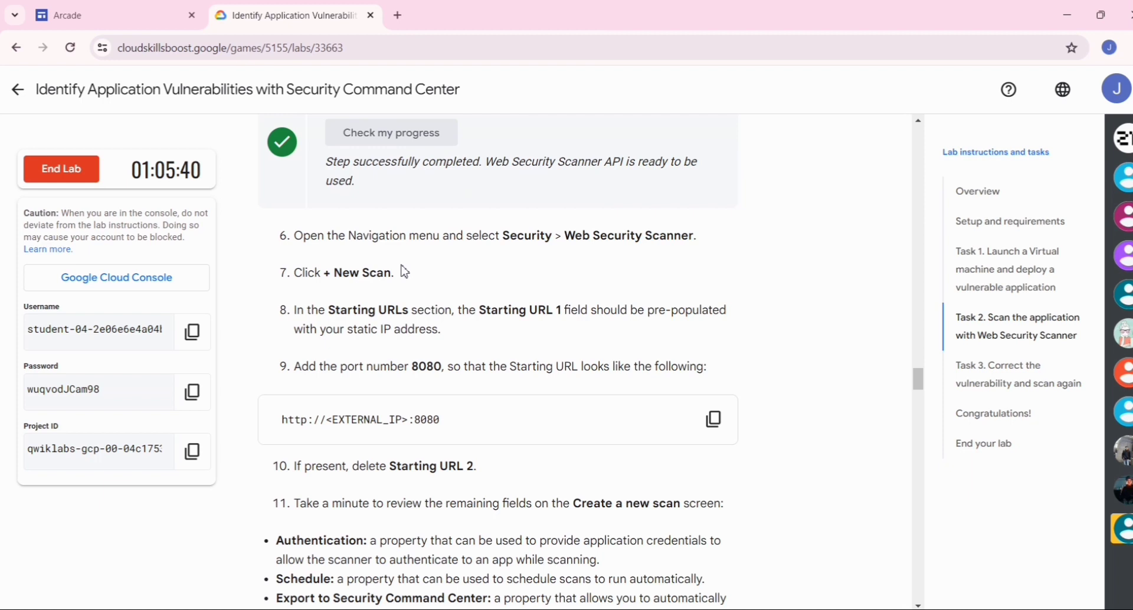
pyautogui.hotkey('alt', 'Tab')
pyautogui.click(404, 271)
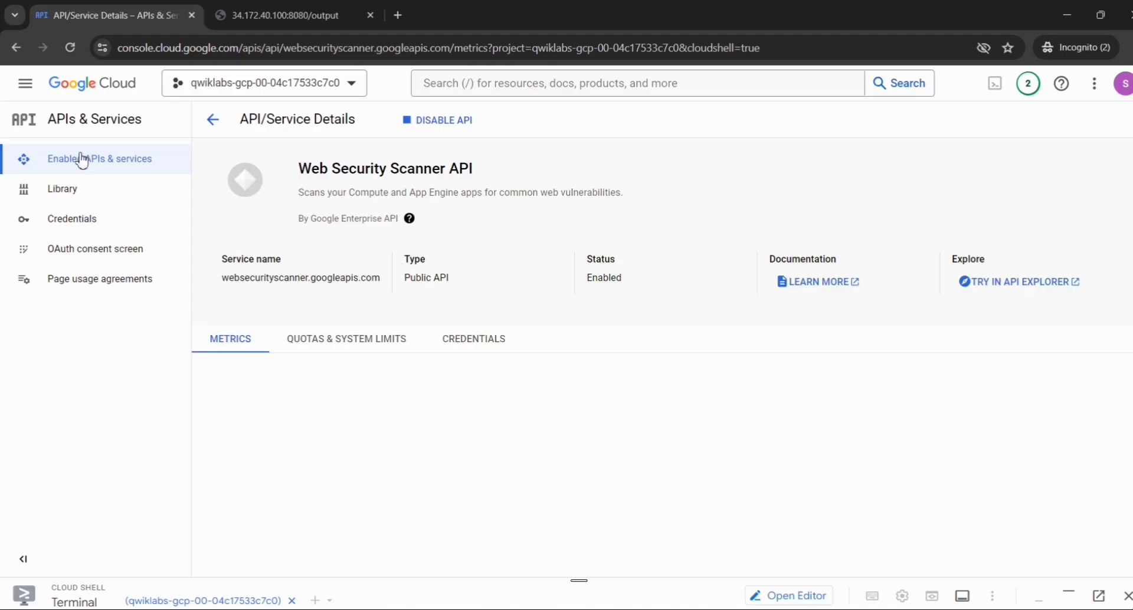
pyautogui.click(26, 87)
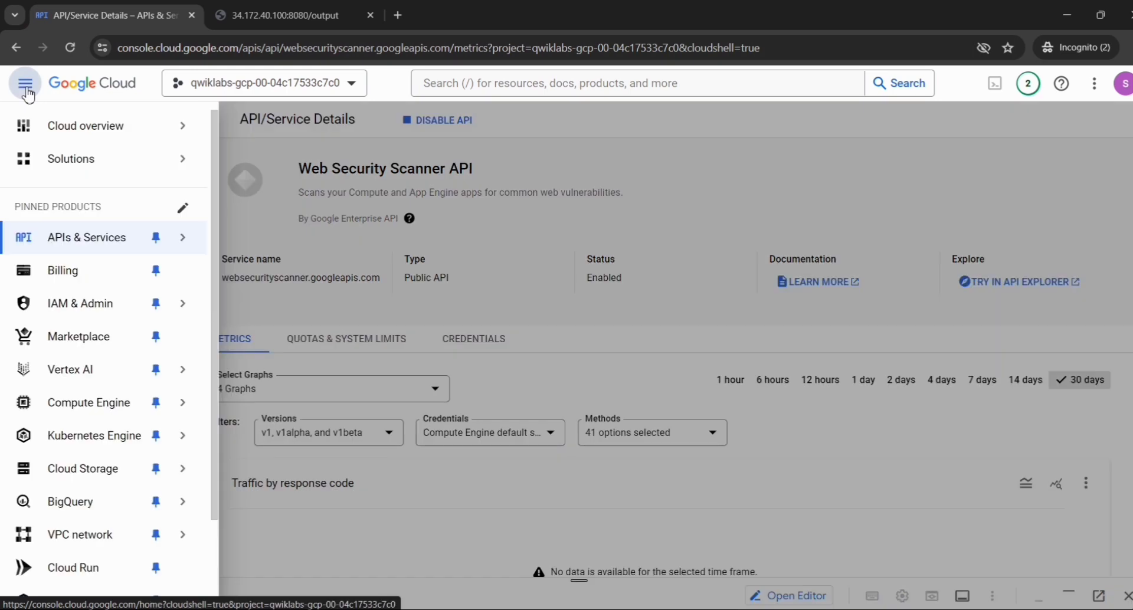
pyautogui.scroll(-2, 68, 390)
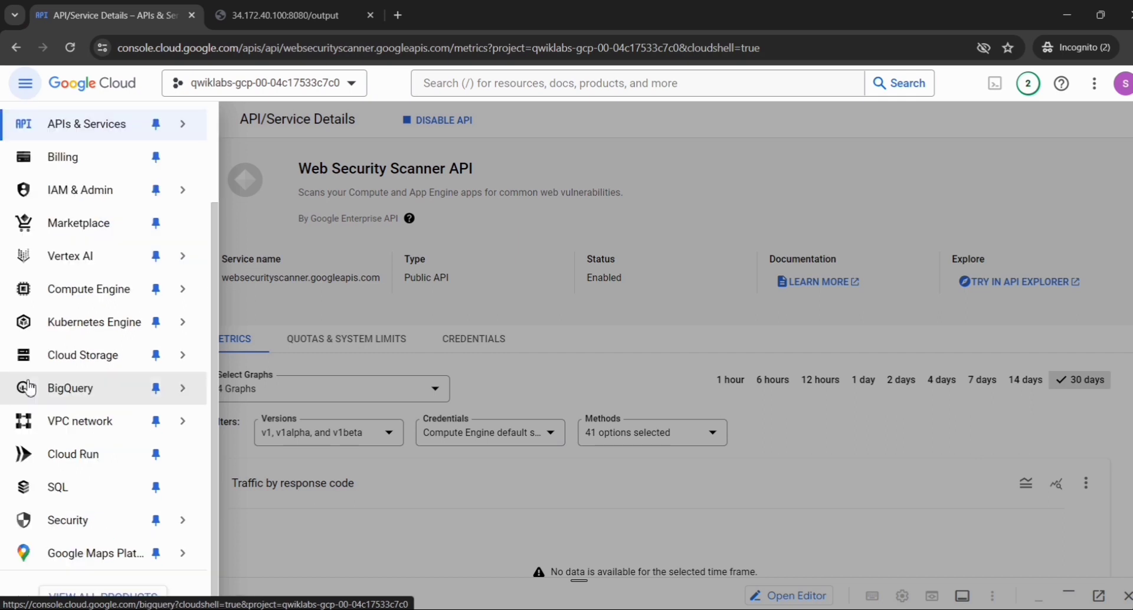
pyautogui.moveTo(129, 518)
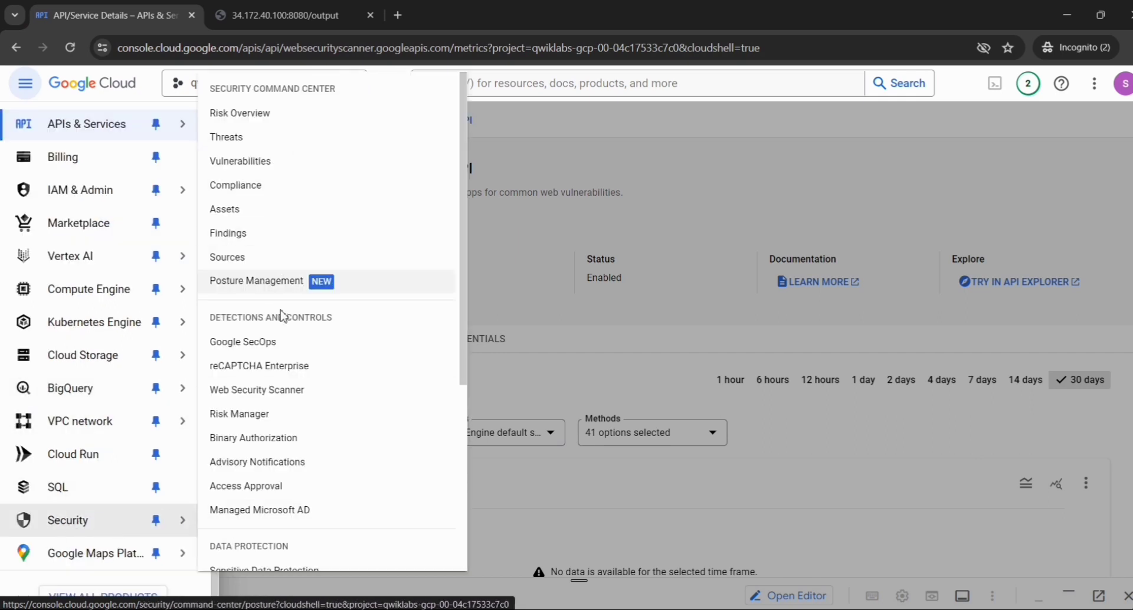
pyautogui.scroll(-2, 291, 395)
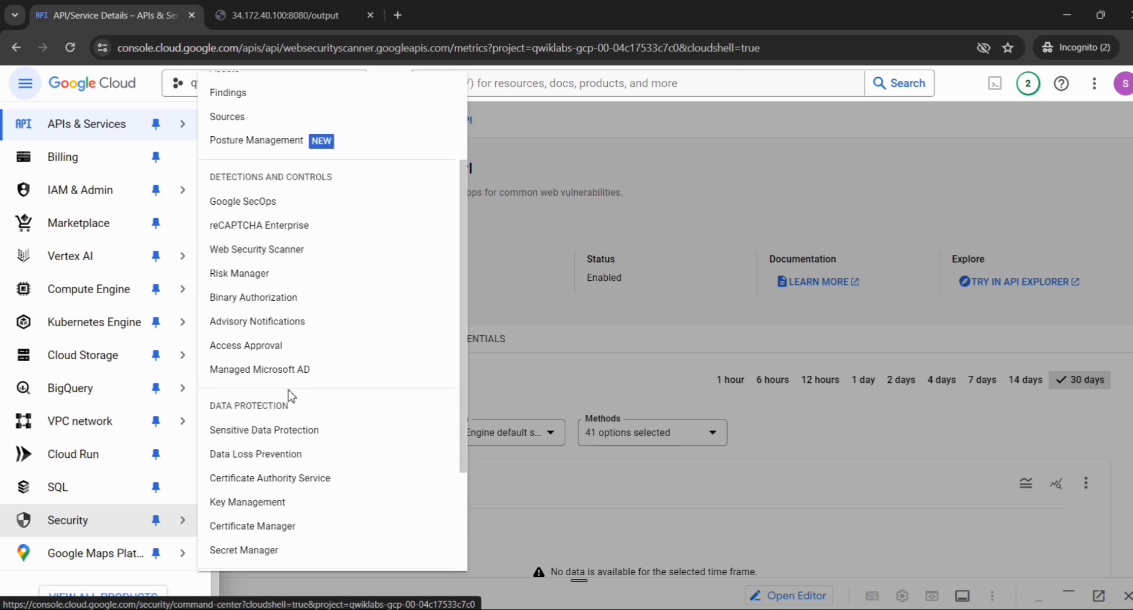
pyautogui.scroll(-2, 291, 394)
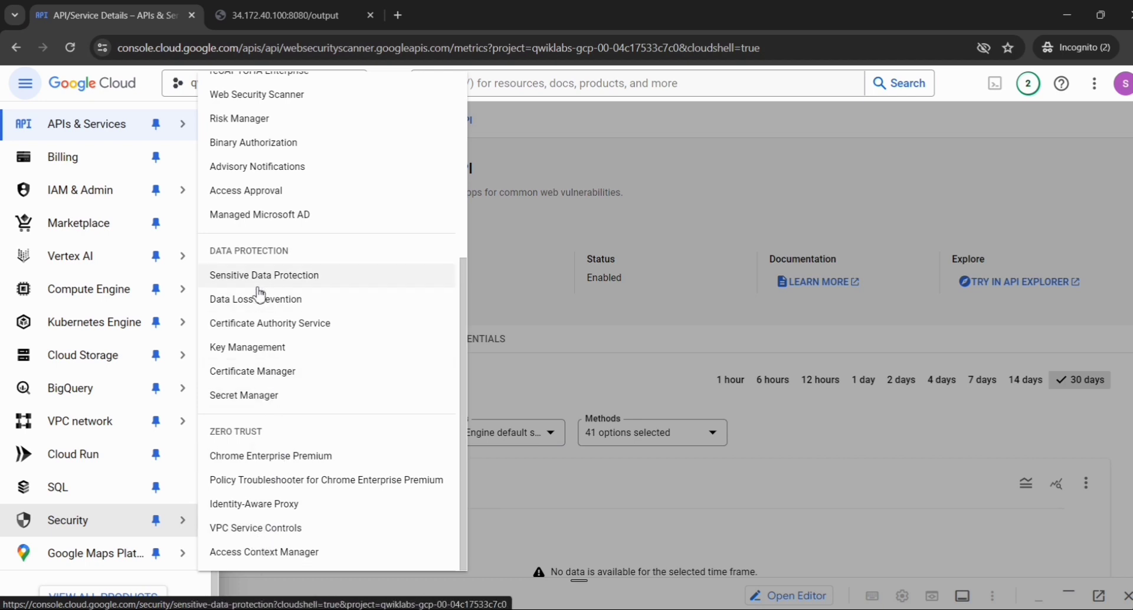
pyautogui.scroll(1, 257, 292)
pyautogui.scroll(3, 262, 177)
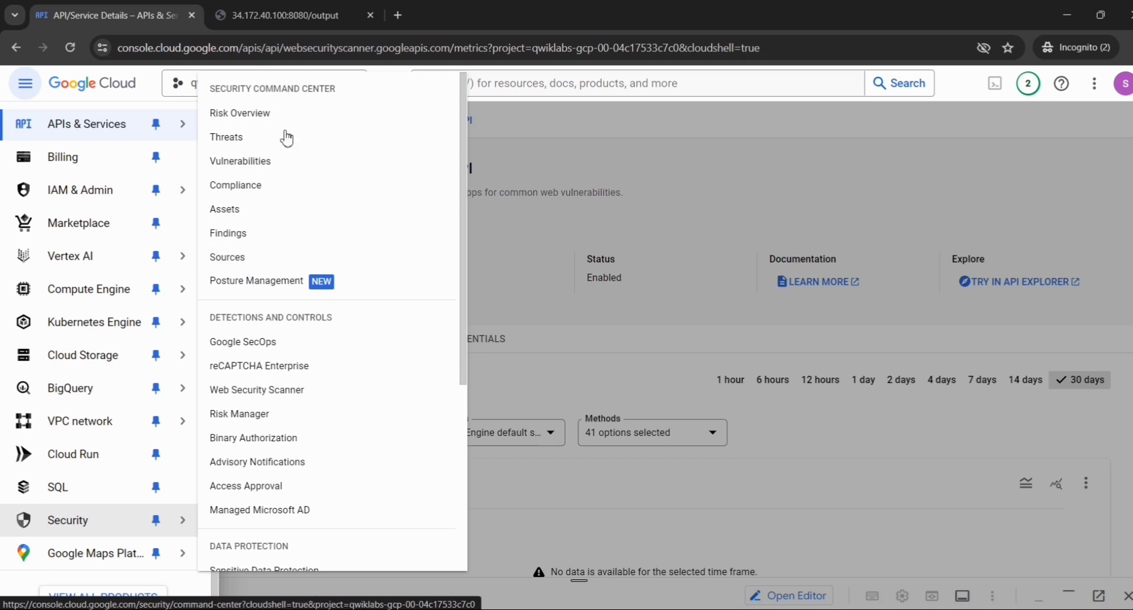
pyautogui.scroll(-1, 265, 307)
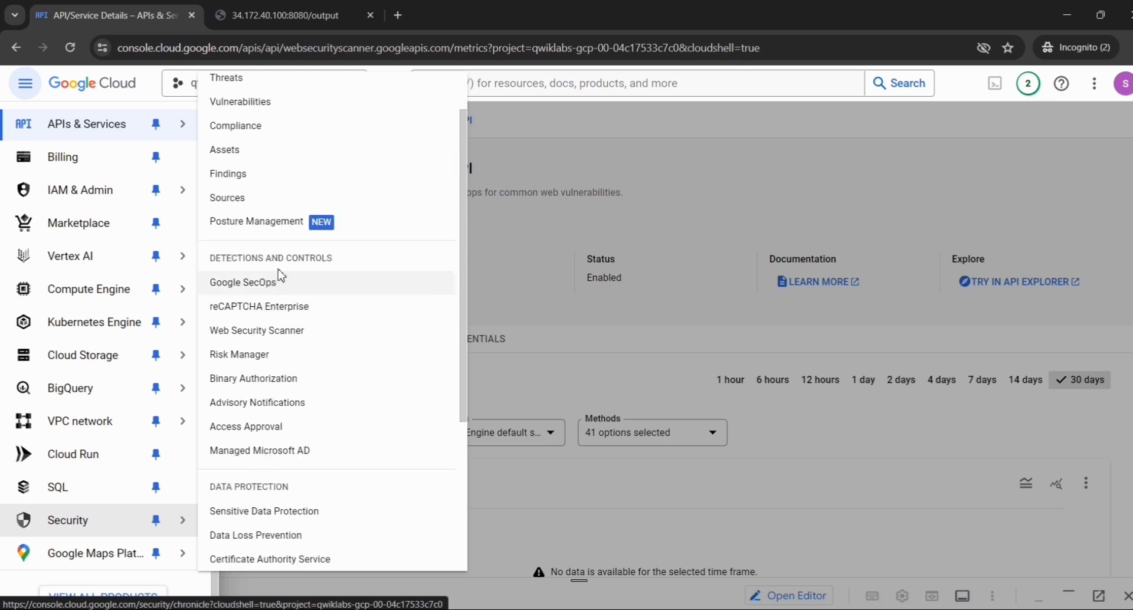
pyautogui.click(267, 334)
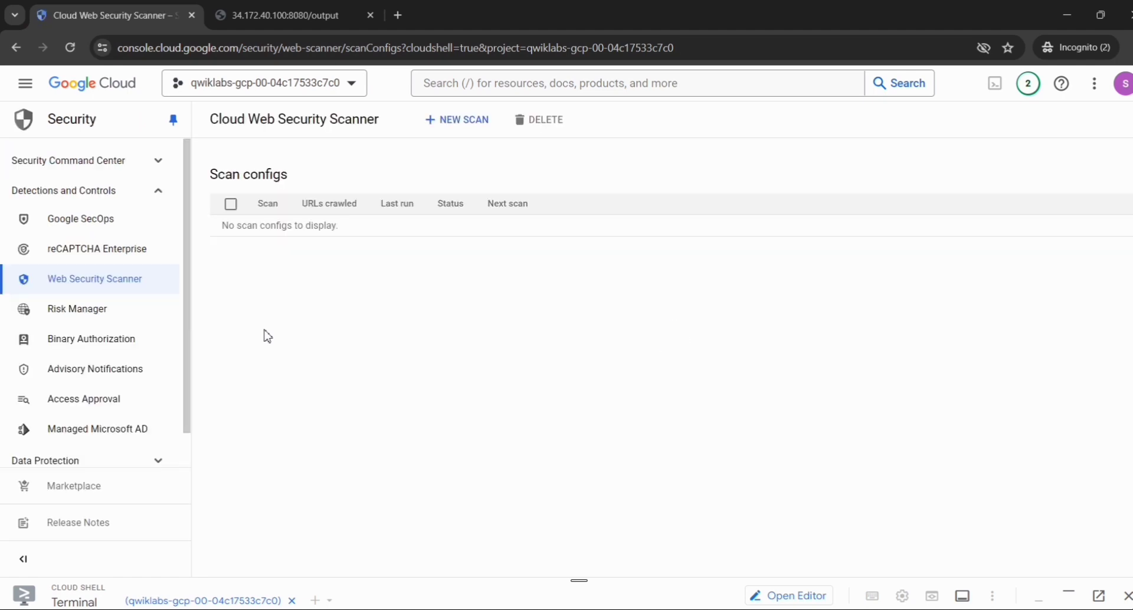
pyautogui.click(456, 121)
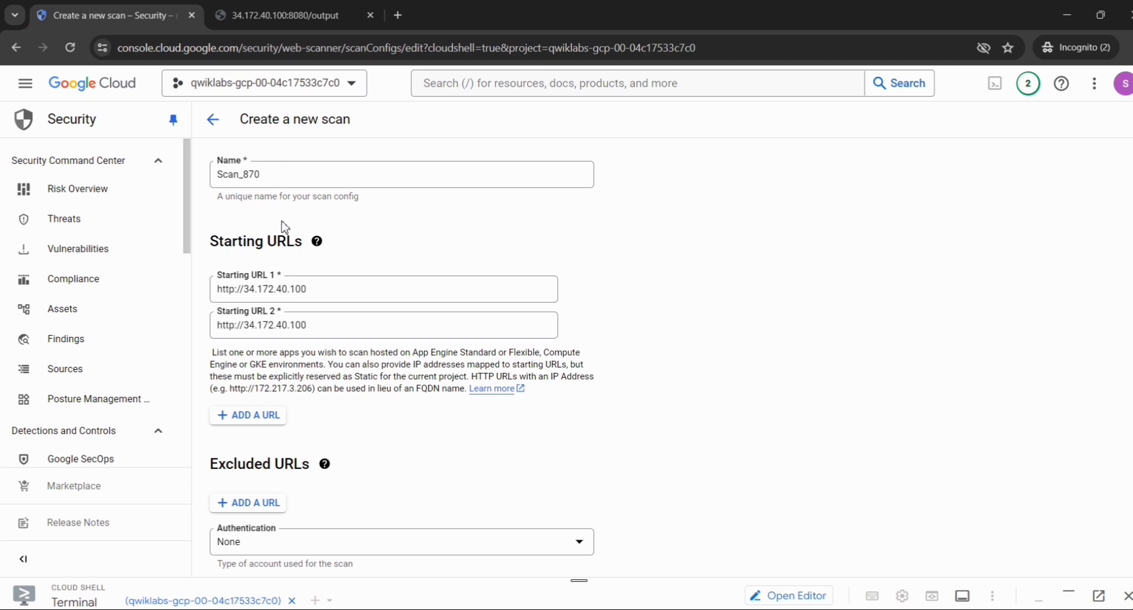
pyautogui.scroll(-1, 344, 329)
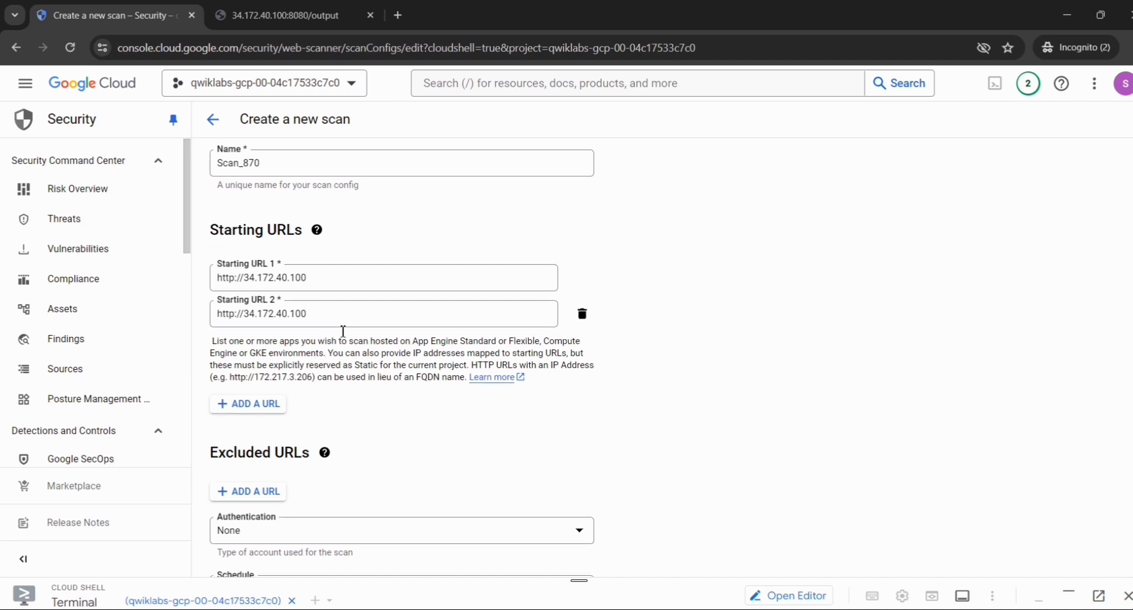
pyautogui.scroll(1, 343, 331)
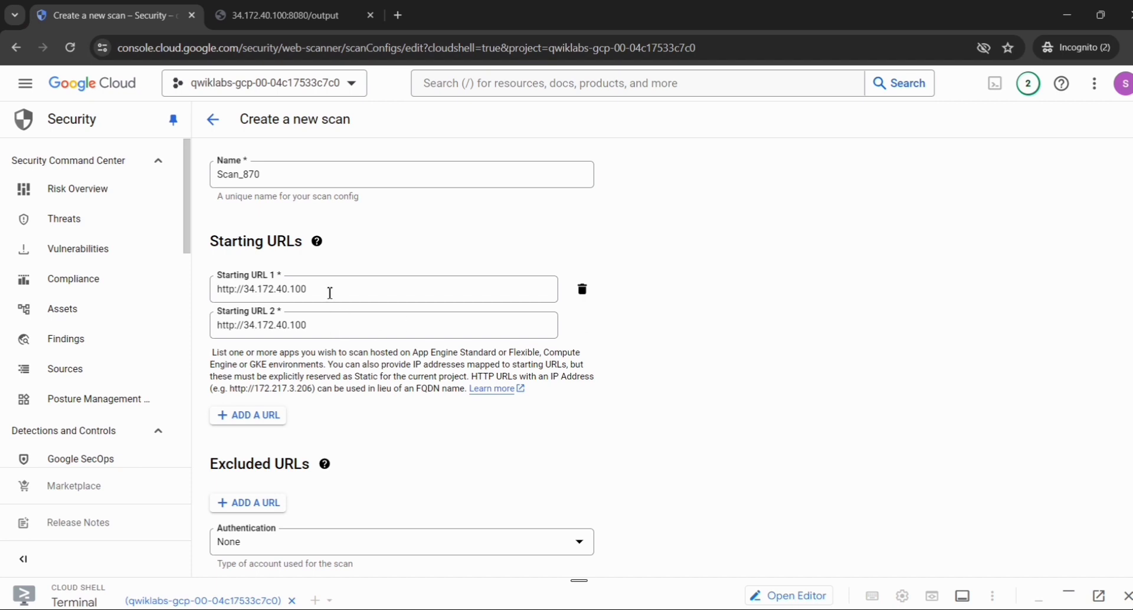
pyautogui.click(330, 293)
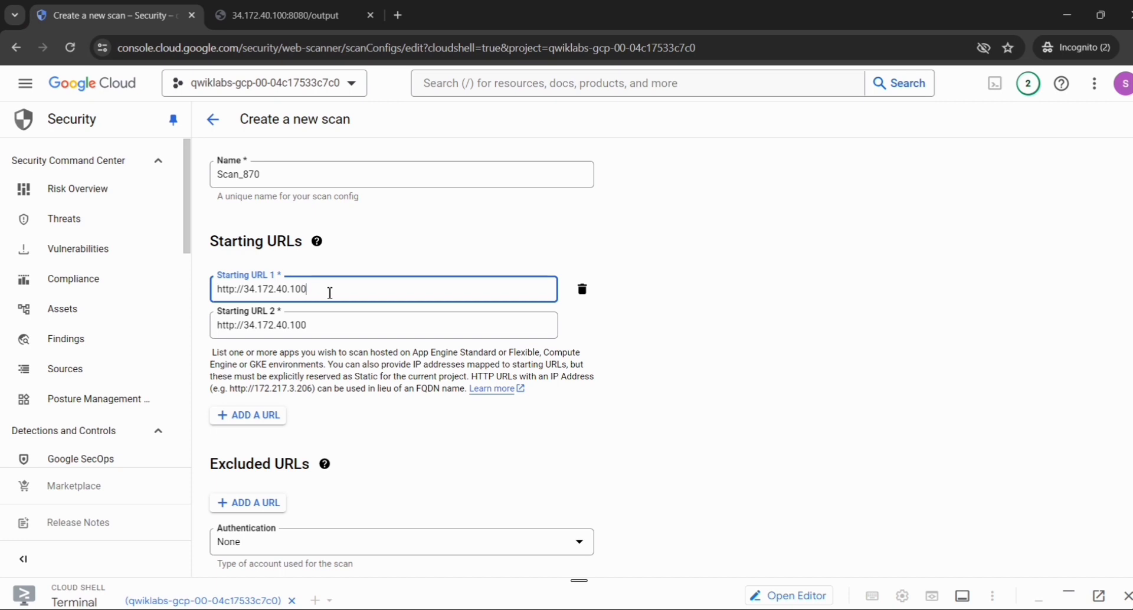
pyautogui.write(':8080')
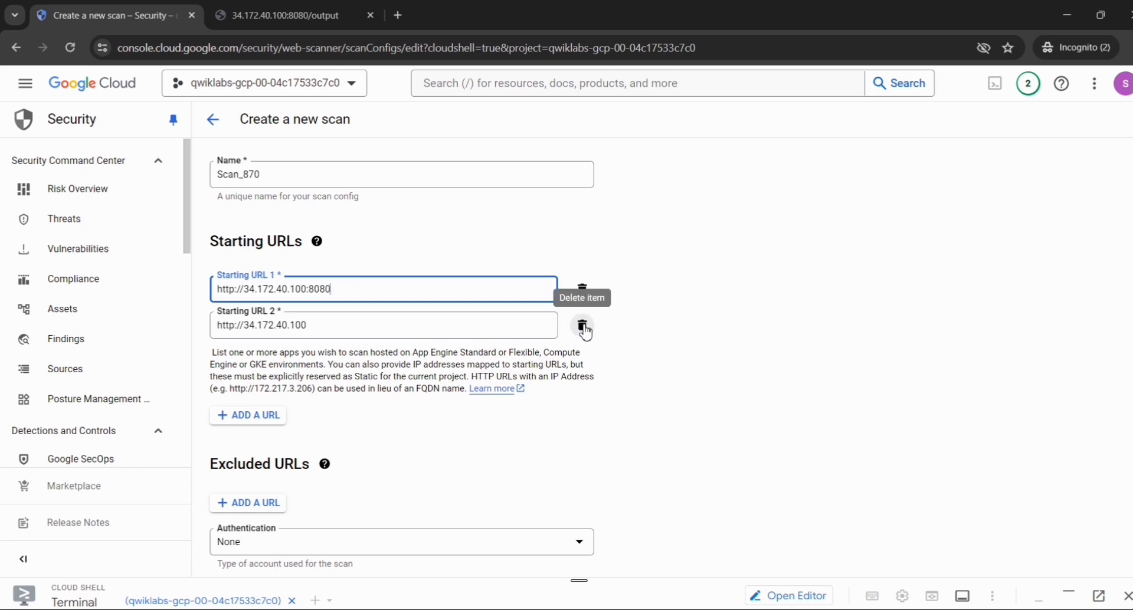
pyautogui.click(583, 328)
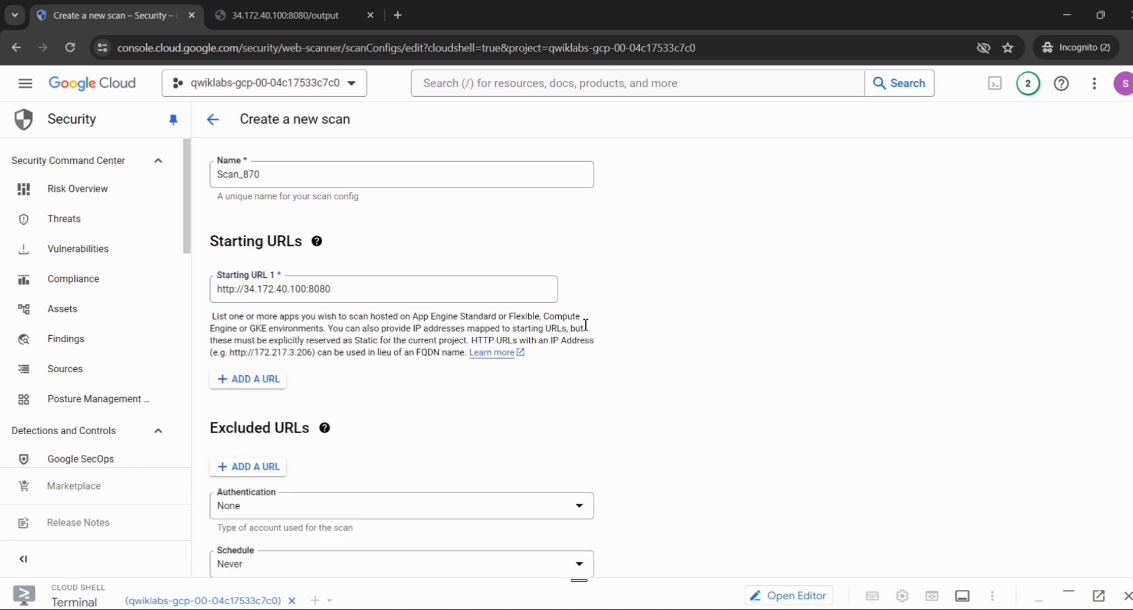
# - Save the scan configuration with its remaining default options and run the scan
pyautogui.scroll(-1, 585, 324)
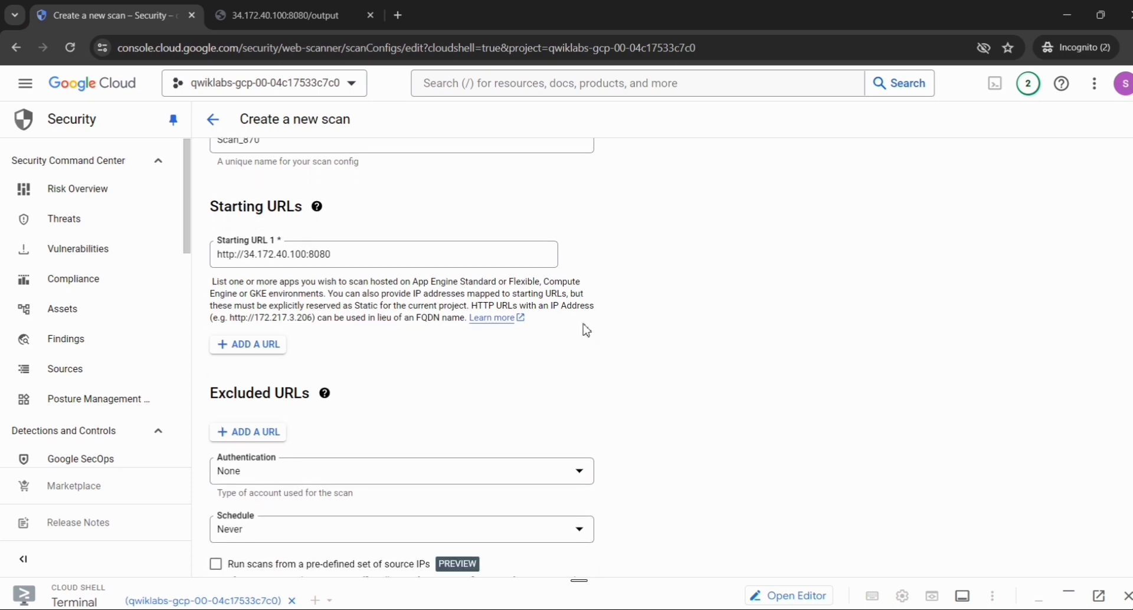
pyautogui.scroll(-1, 586, 326)
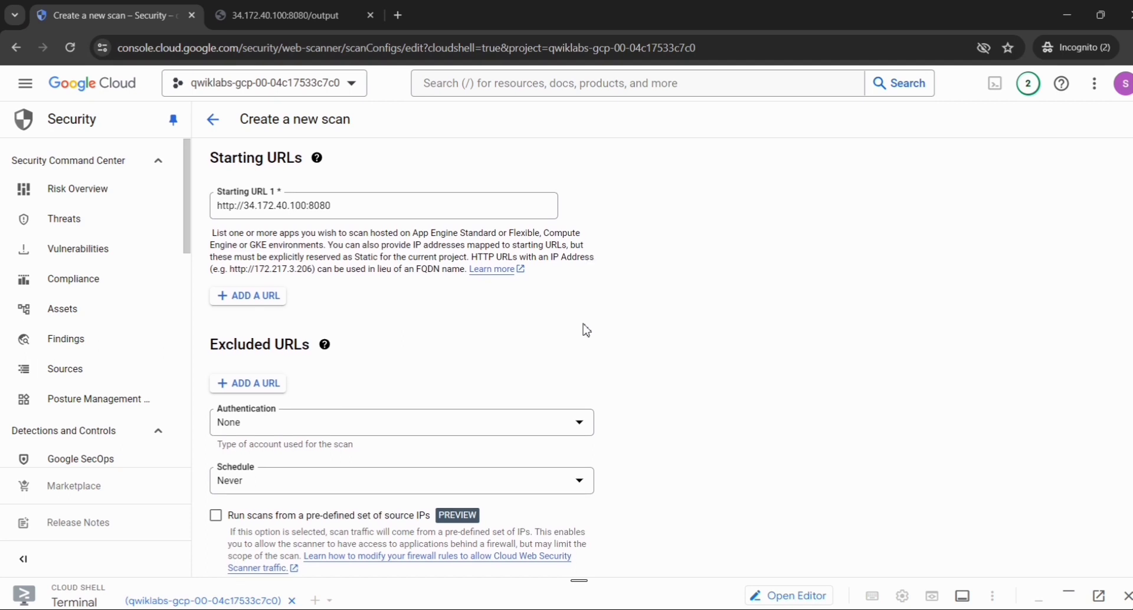
pyautogui.scroll(-2, 586, 329)
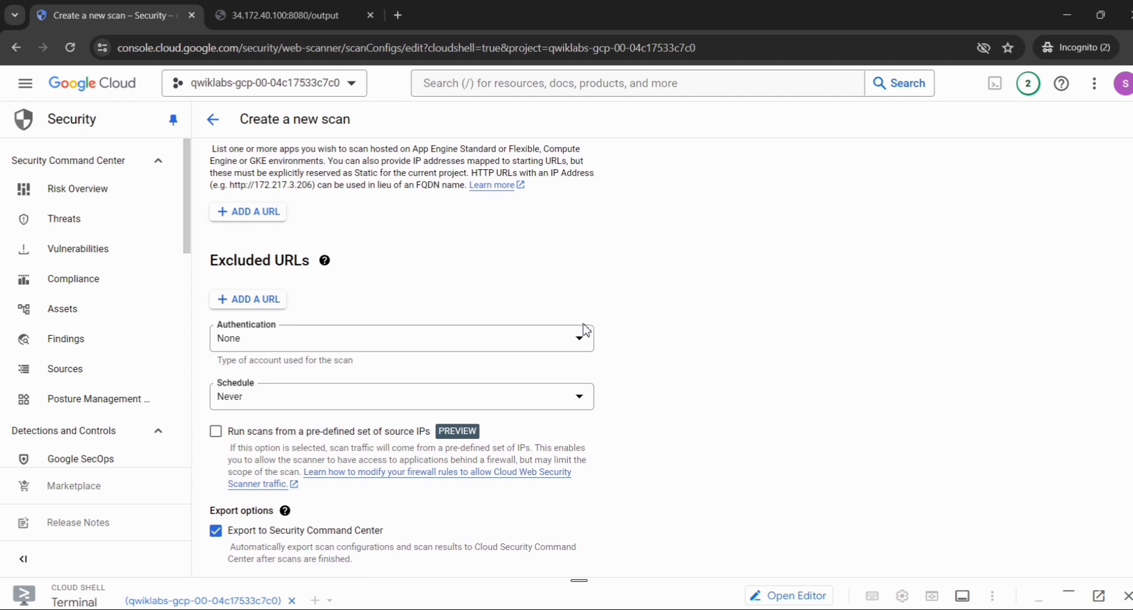
pyautogui.scroll(-1, 586, 329)
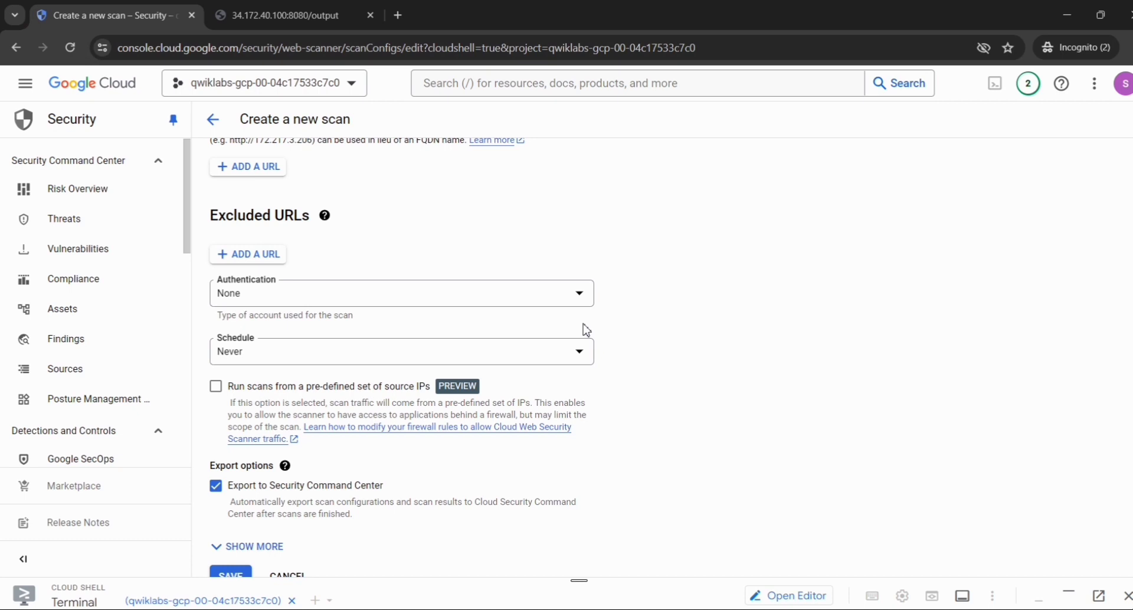
pyautogui.scroll(-1, 585, 329)
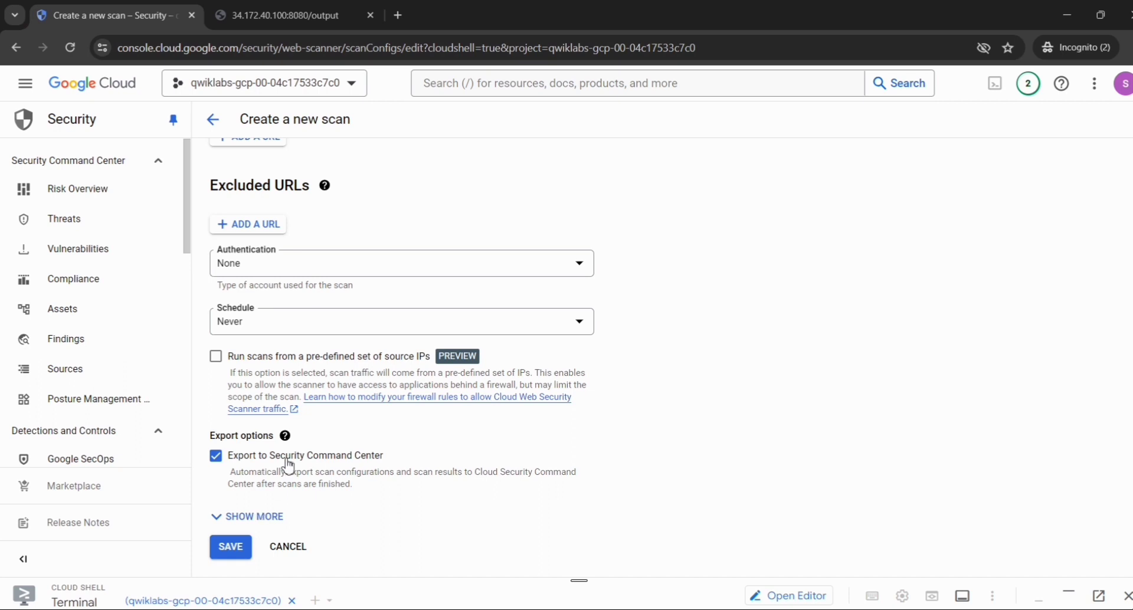
pyautogui.click(230, 547)
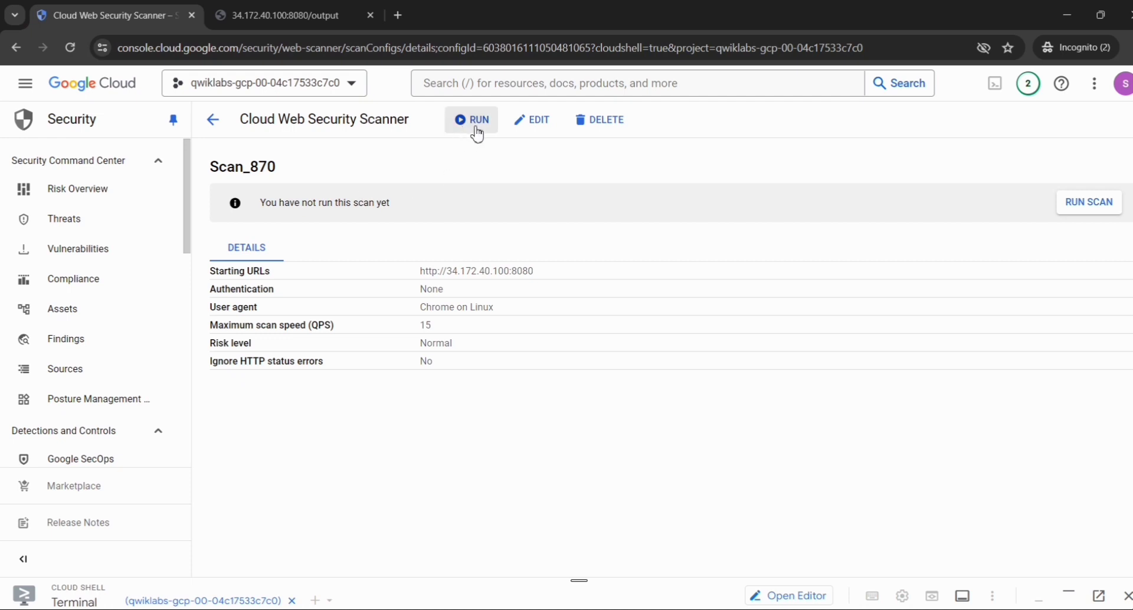
pyautogui.click(1101, 212)
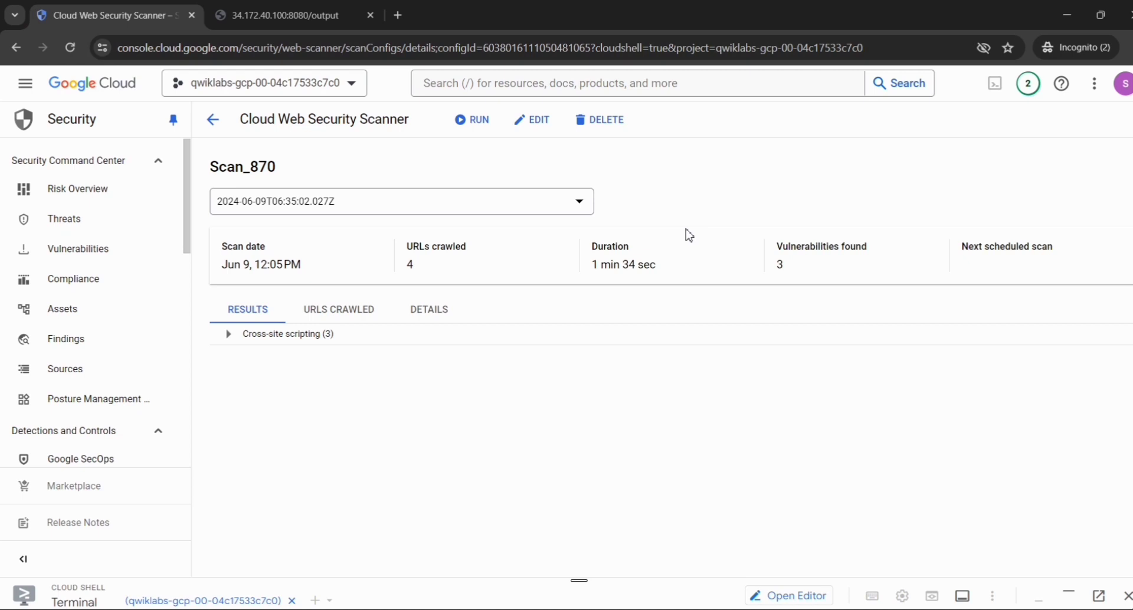
# - Return to the lab instructions and copy the application restart command python3 app.py from Task 2
pyautogui.hotkey('alt', 'Tab')
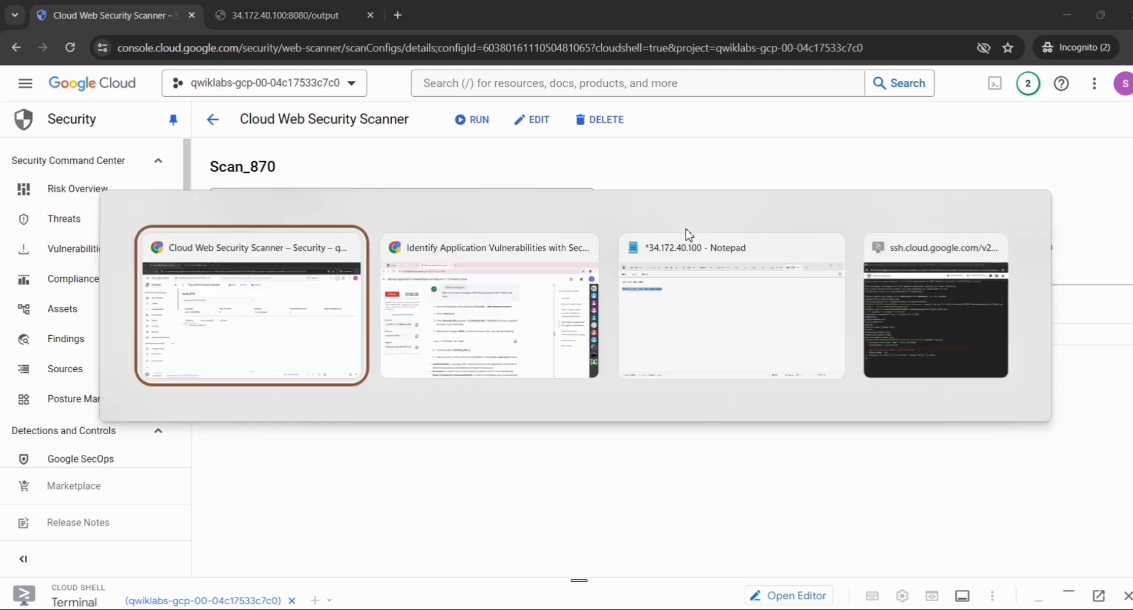
pyautogui.hotkey('alt', 'Tab')
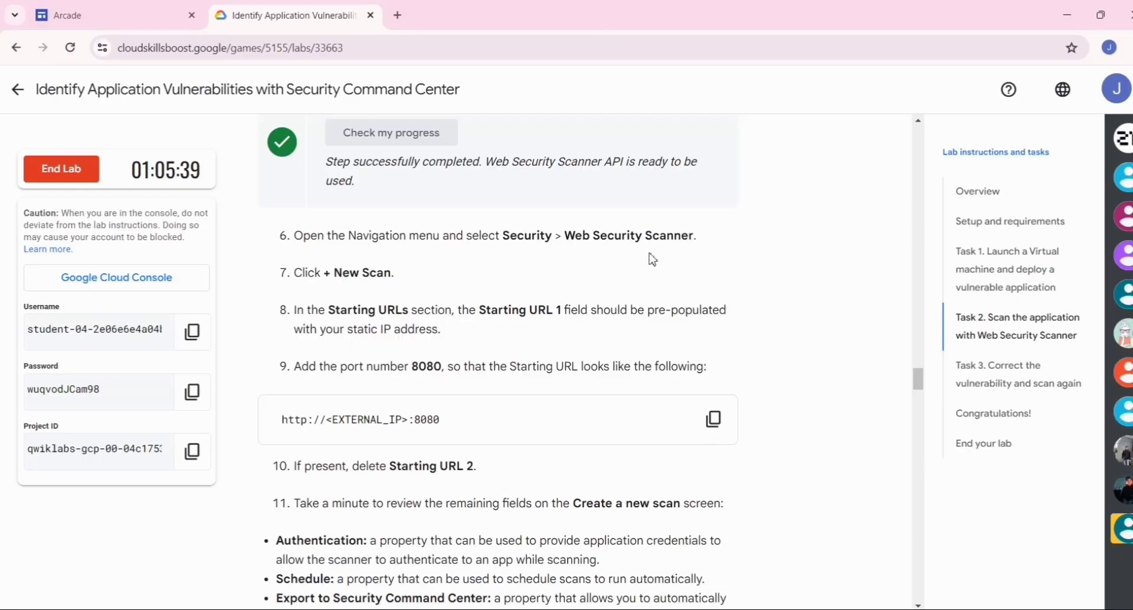
pyautogui.scroll(-5, 572, 342)
pyautogui.scroll(-8, 630, 298)
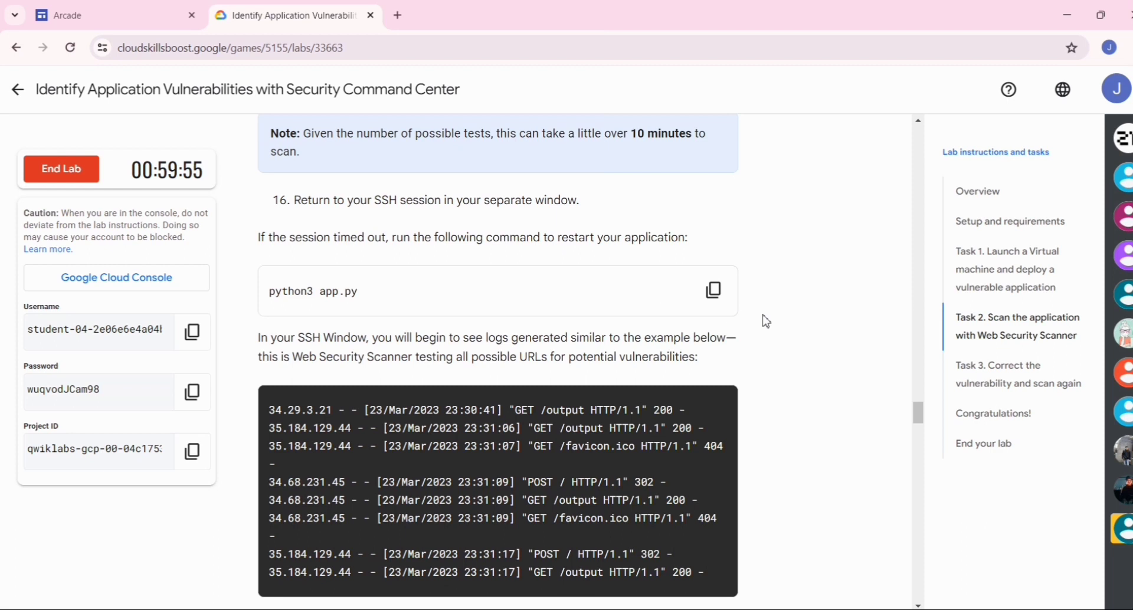
pyautogui.click(713, 290)
# - Switch to the xss-test-vm-instance SSH session, stop the running application and restart it with python3 app.py
pyautogui.hotkey('alt', 'Tab')
pyautogui.hotkey('alt', 'Tab')
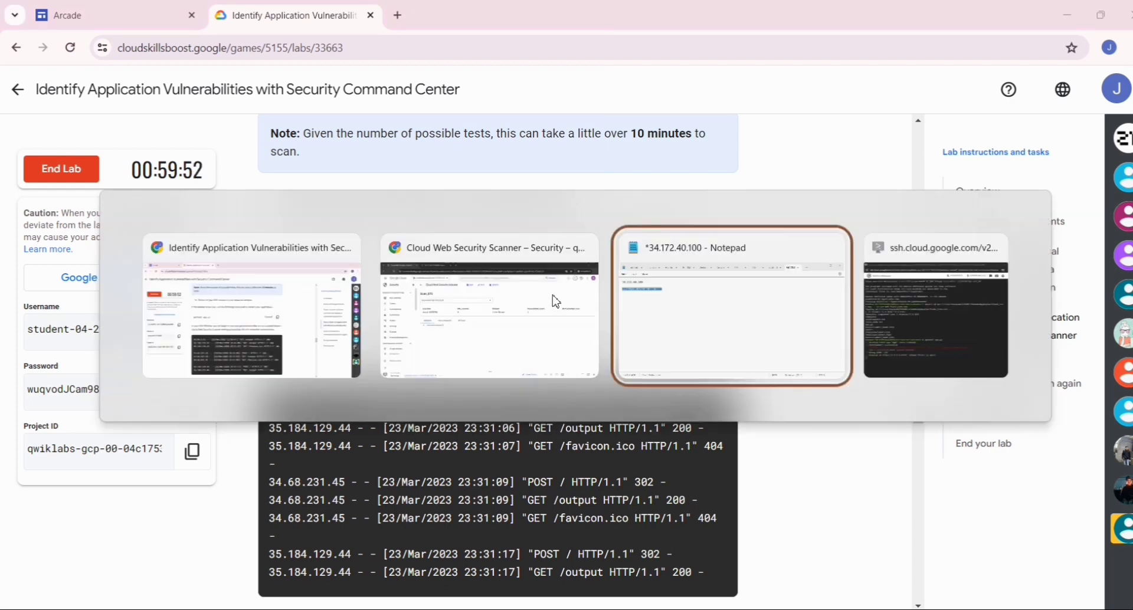
pyautogui.hotkey('alt', 'Tab')
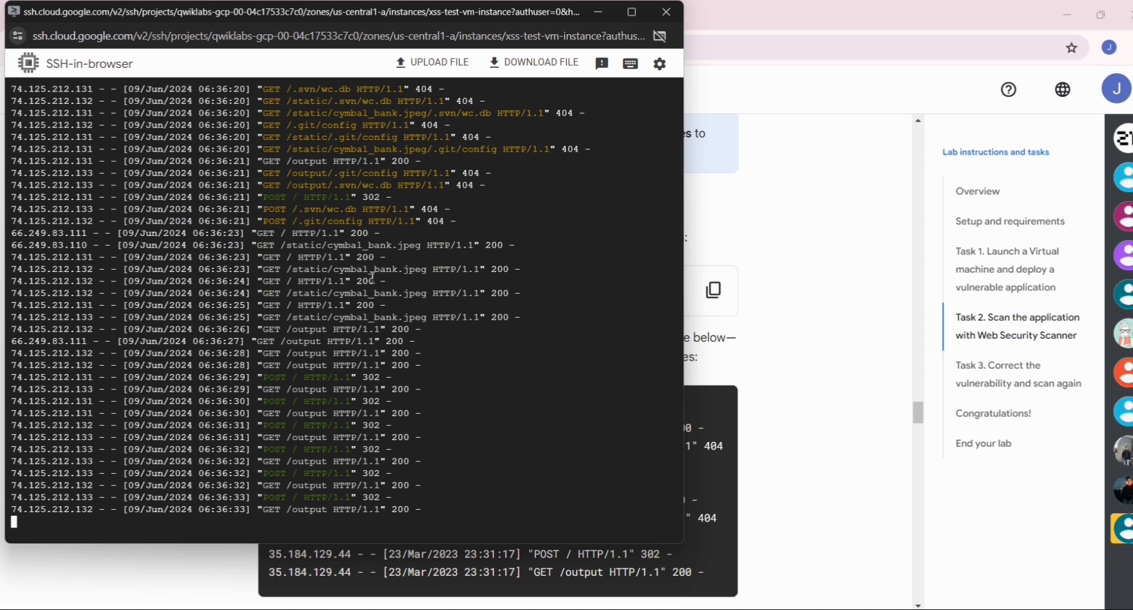
pyautogui.hotkey('ctrl', 'v')
pyautogui.press('Return')
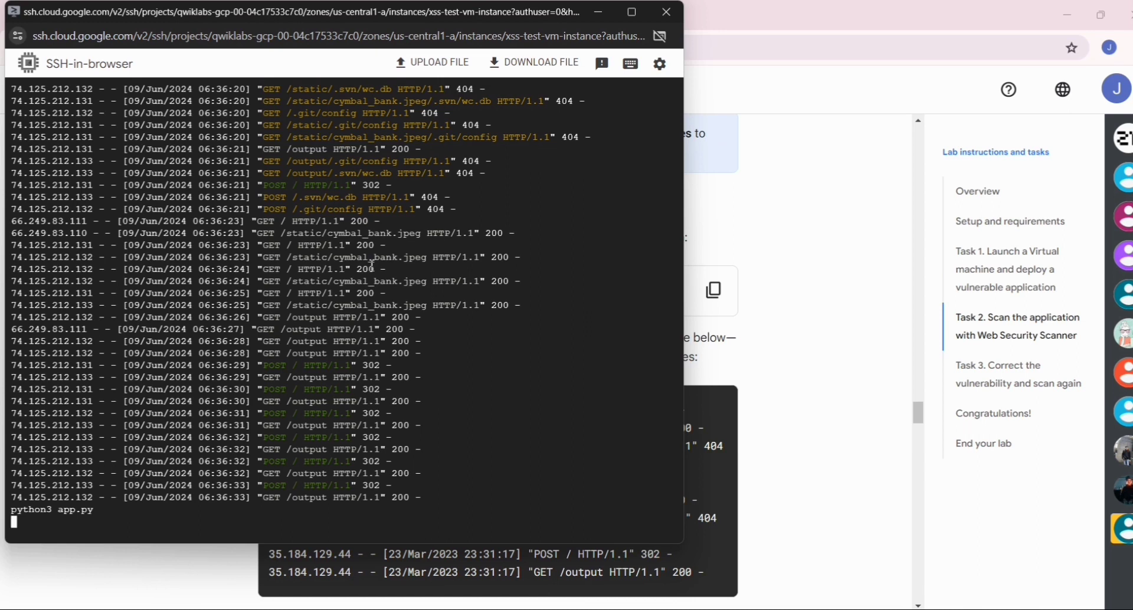
pyautogui.hotkey('ctrl', 'c')
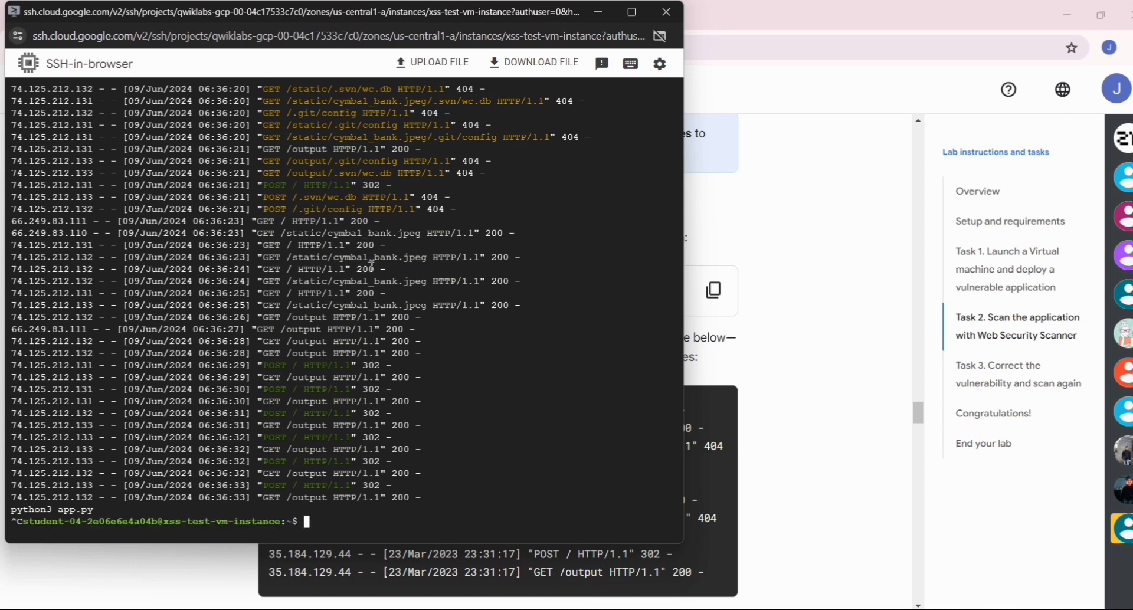
pyautogui.hotkey('ctrl', 'v')
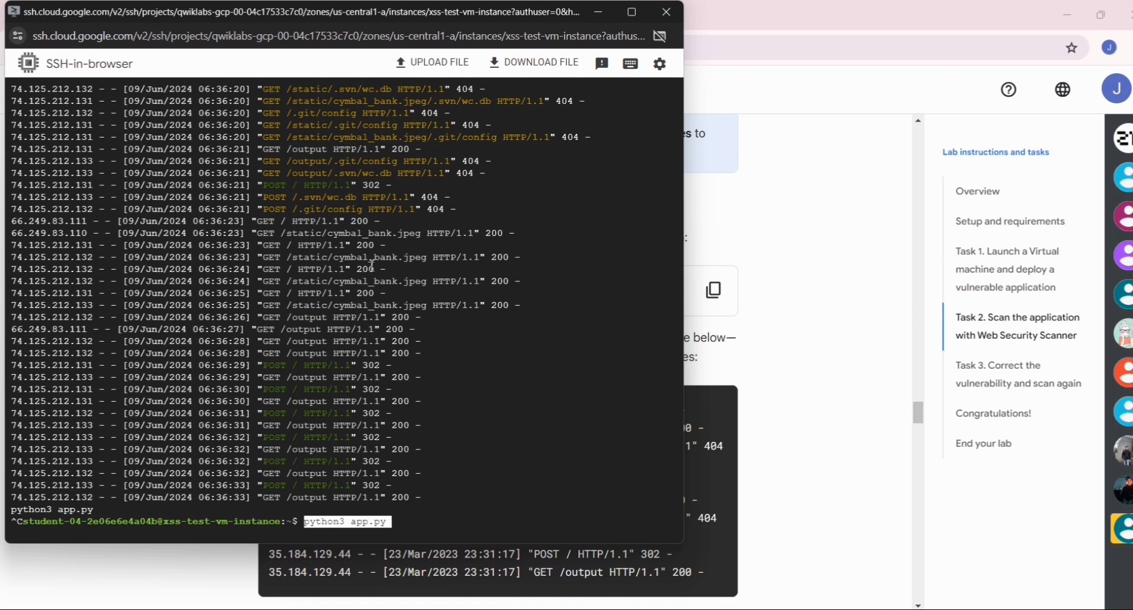
pyautogui.press('Return')
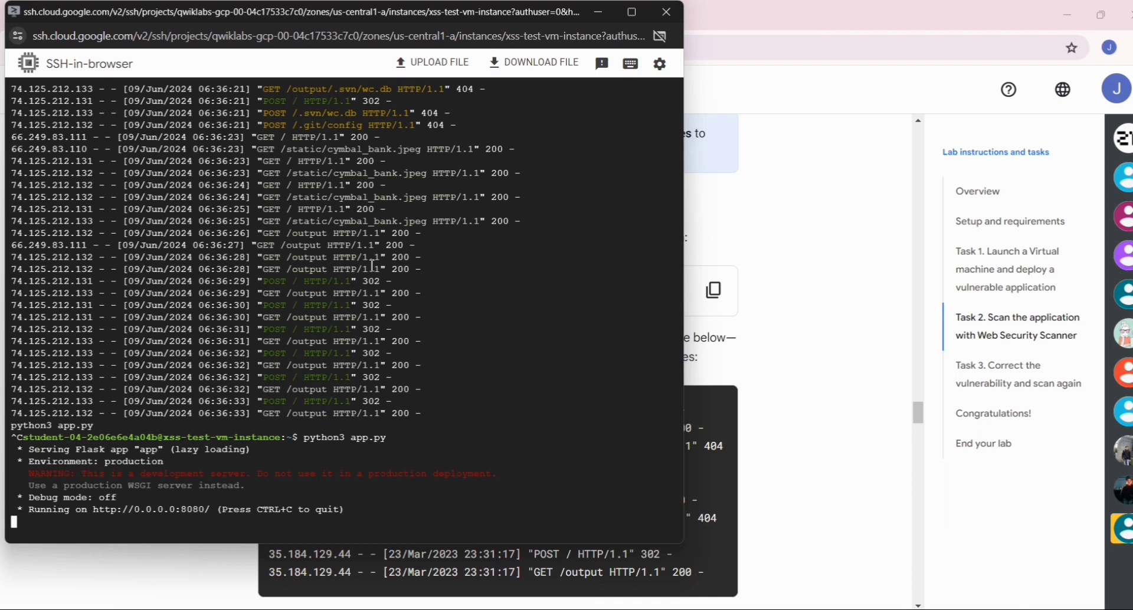
# - Switch back to the console's scan results and examine the details of the first URL under Cross-site scripting
pyautogui.hotkey('alt', 'Tab')
pyautogui.hotkey('alt', 'Tab')
pyautogui.hotkey('alt', 'Tab')
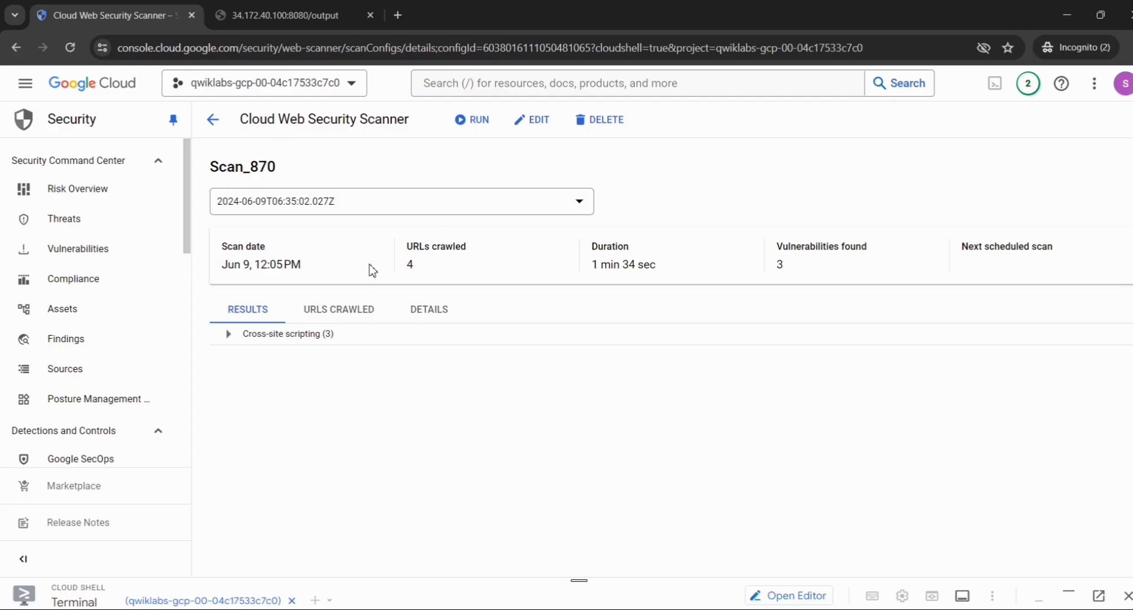
pyautogui.click(229, 335)
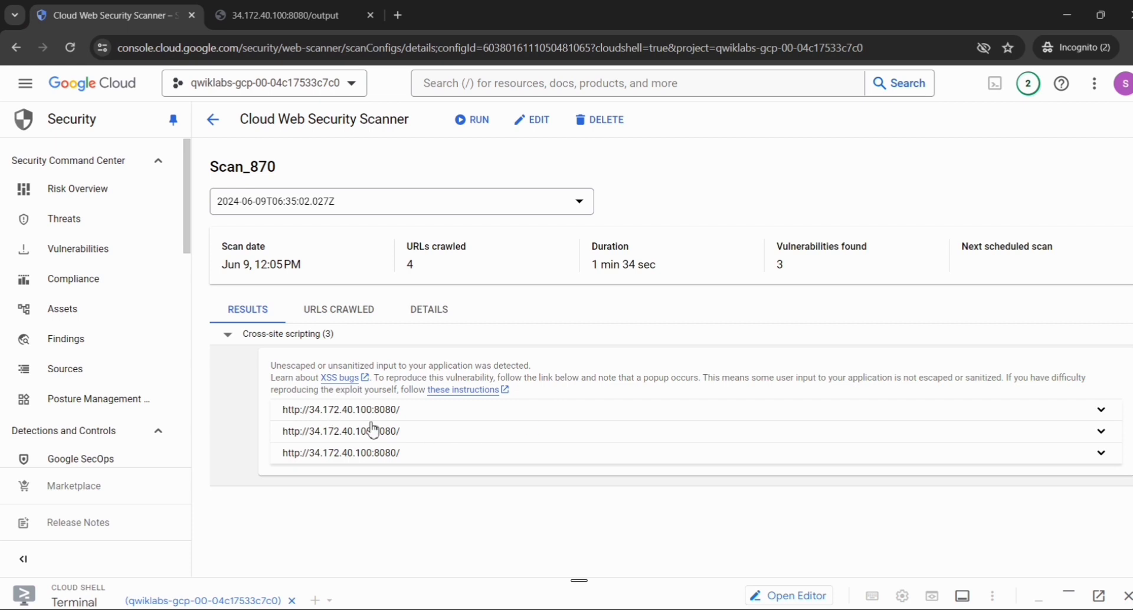
pyautogui.click(1102, 410)
pyautogui.scroll(-3, 873, 444)
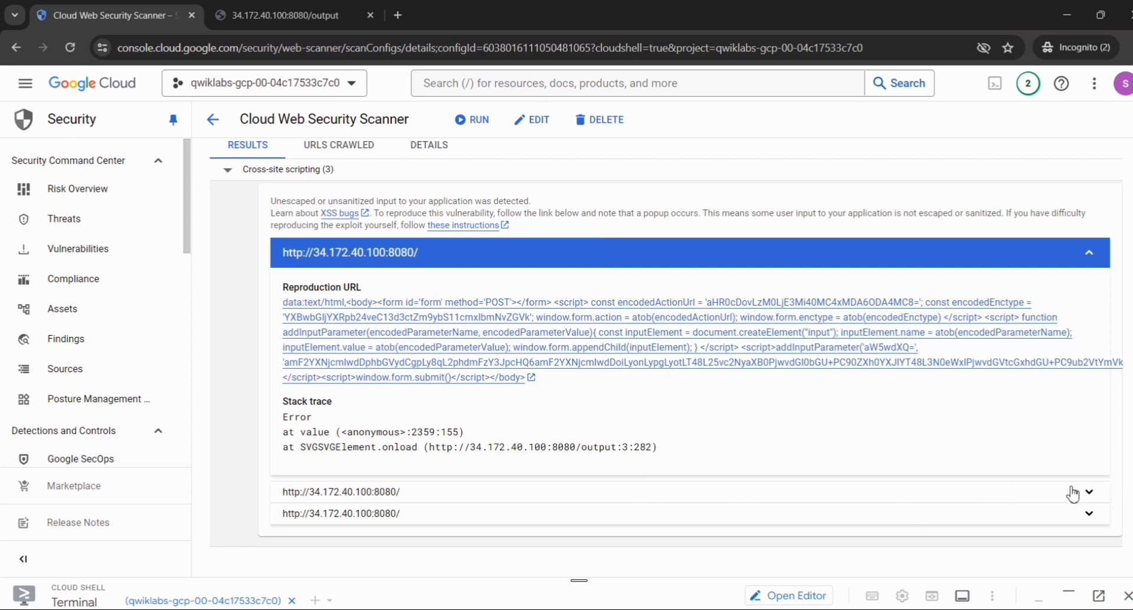
# - Examine the second URL's details under Cross-site scripting and return to the lab instructions to review Task 2's HTTP status codes
pyautogui.click(1089, 496)
pyautogui.hotkey('alt', 'Tab')
pyautogui.hotkey('alt', 'Tab')
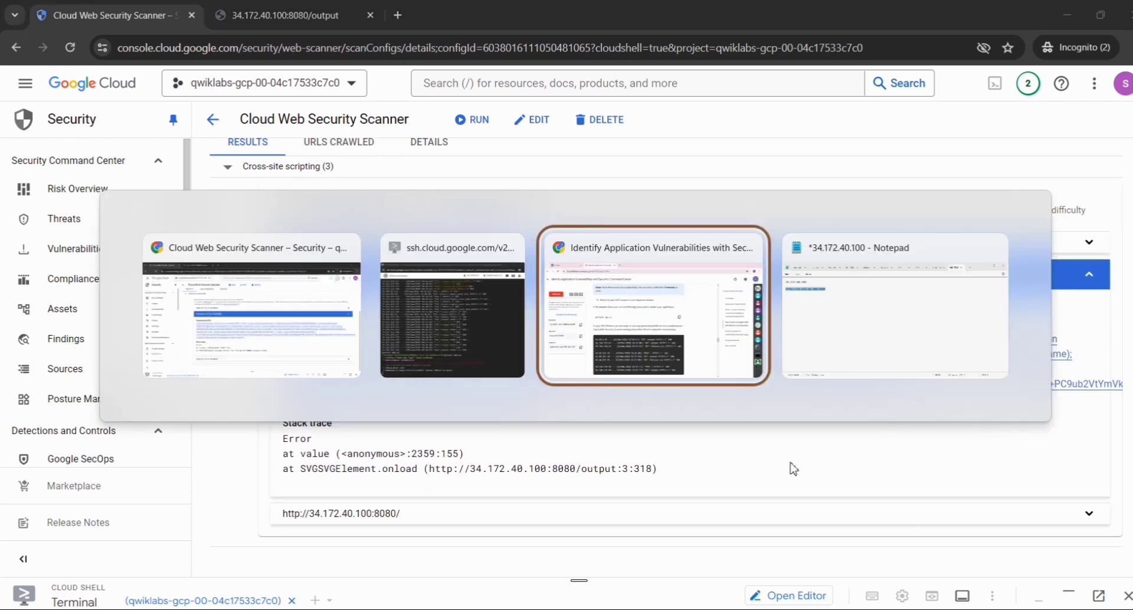
pyautogui.scroll(-2, 461, 425)
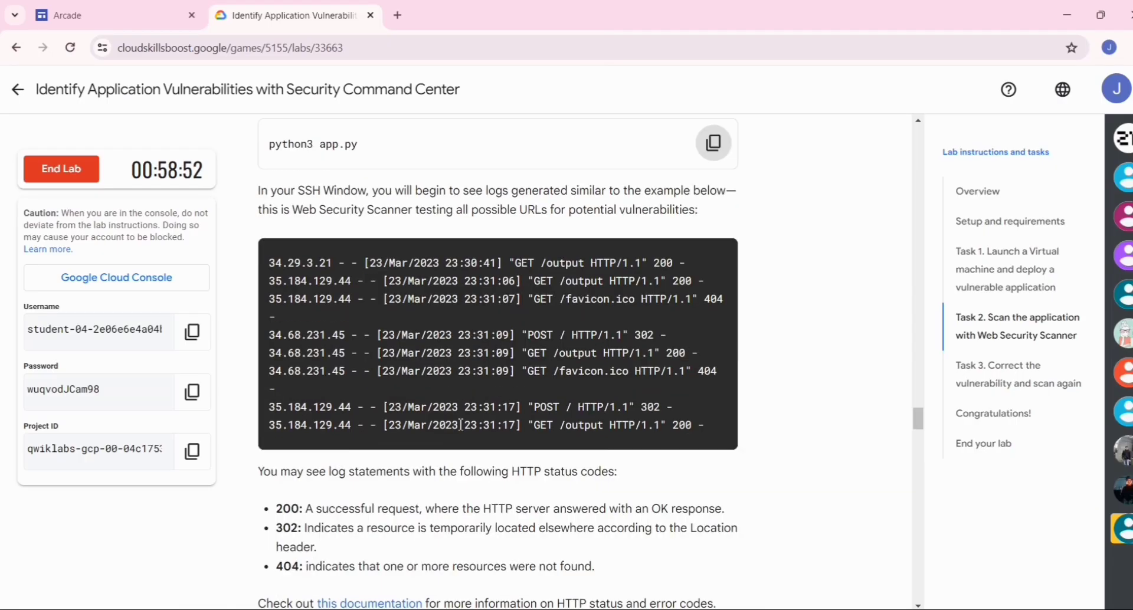
pyautogui.scroll(-5, 461, 425)
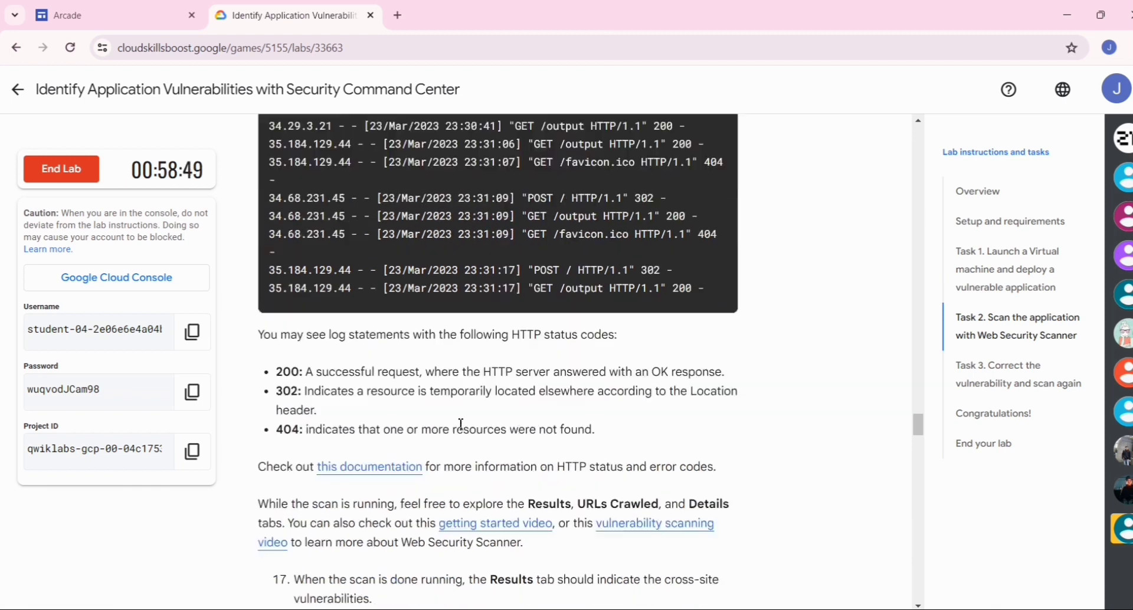
pyautogui.scroll(3, 460, 425)
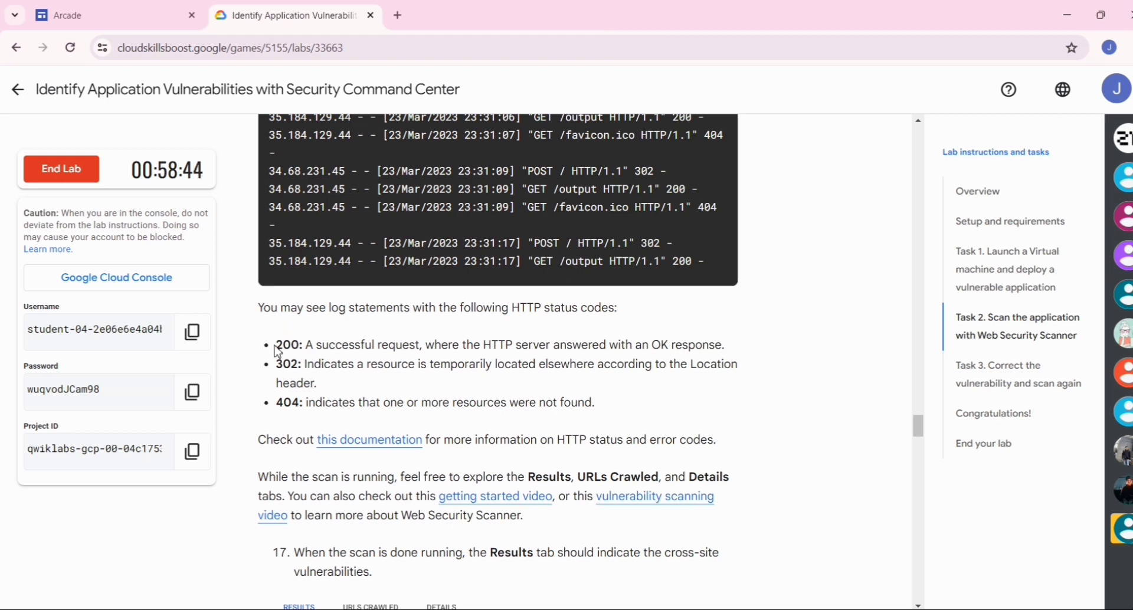
pyautogui.moveTo(277, 351); pyautogui.dragTo(301, 347)
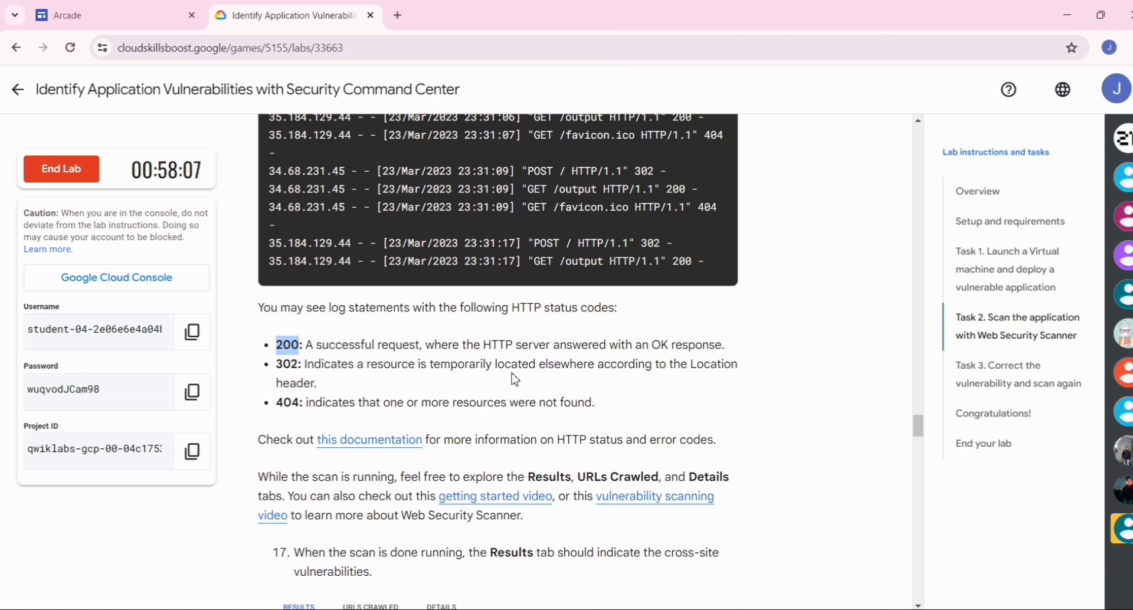
# - Check the lab progress for the Task 2 objective Run a Web Security Scanner scan and detect application vulnerabilities
pyautogui.scroll(-2, 514, 379)
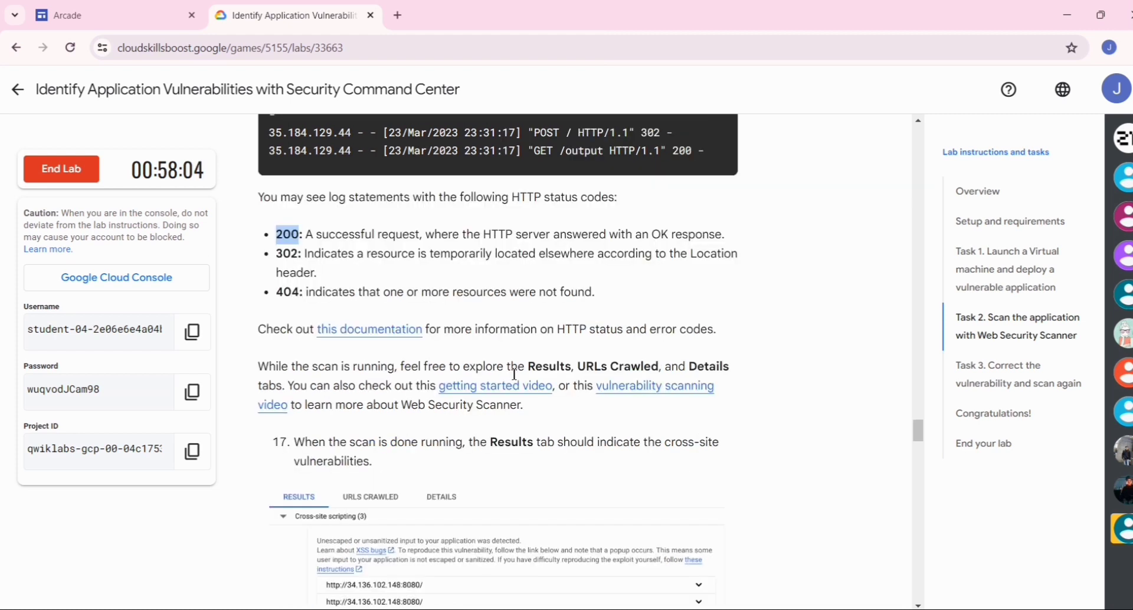
pyautogui.scroll(-5, 451, 371)
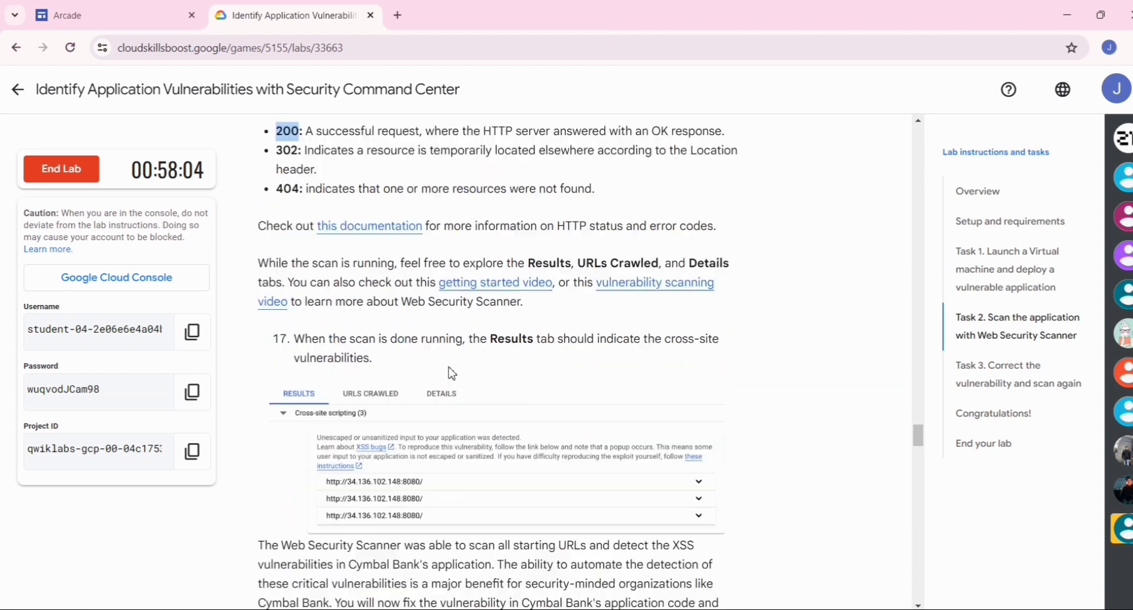
pyautogui.scroll(-2, 452, 369)
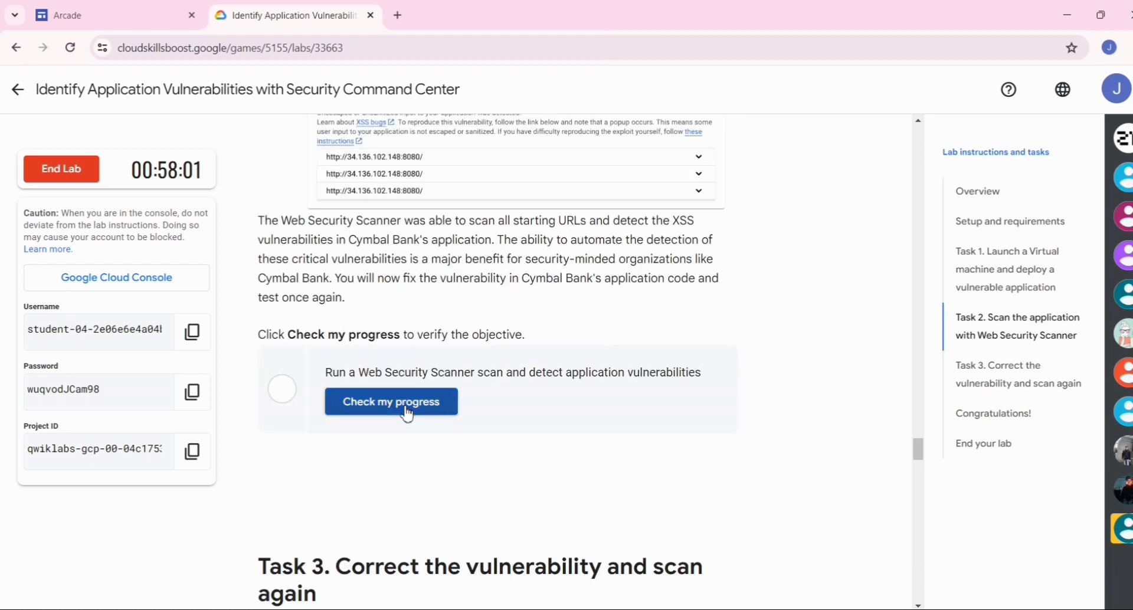
pyautogui.click(406, 407)
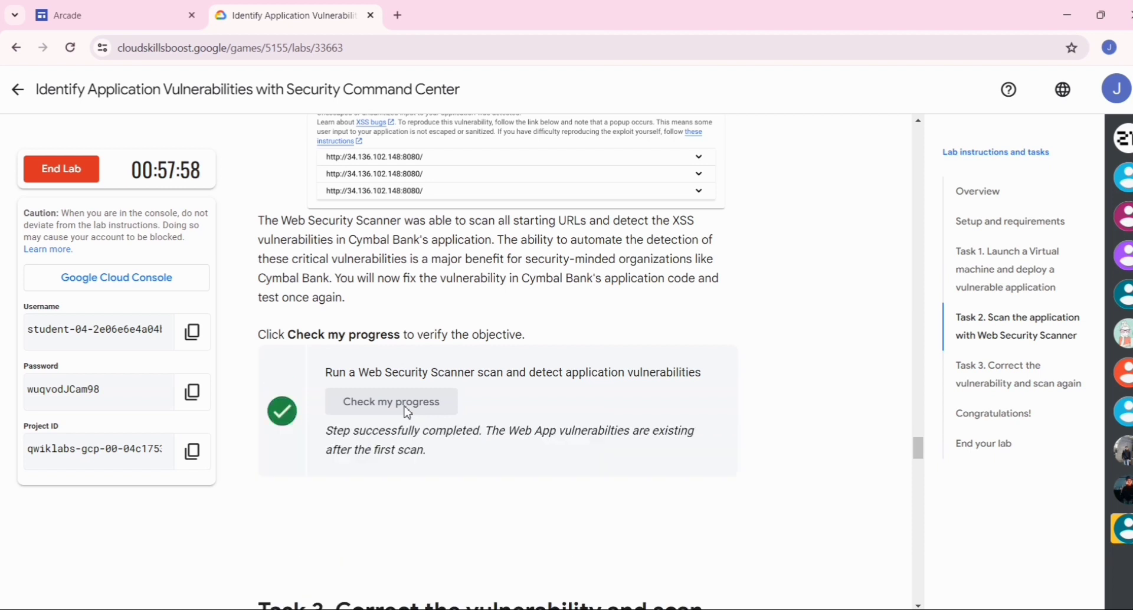
# - Read the opening instructions of Task 3 and stop the running application in the xss-test-vm-instance SSH session
pyautogui.scroll(-4, 407, 412)
pyautogui.scroll(-2, 407, 412)
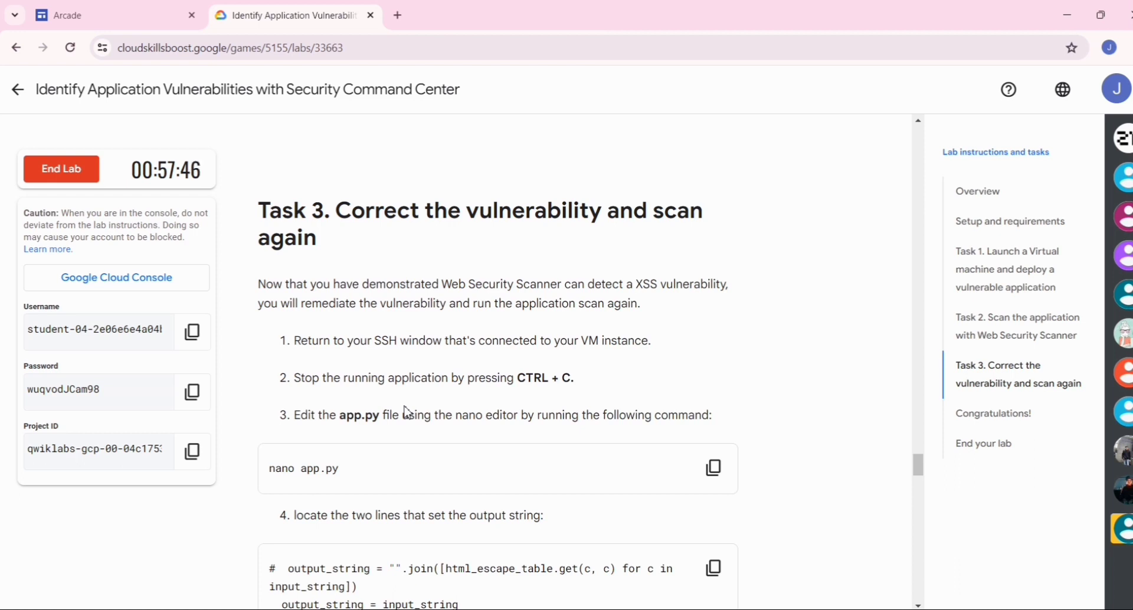
pyautogui.hotkey('alt', 'Tab')
pyautogui.hotkey('alt', 'Tab')
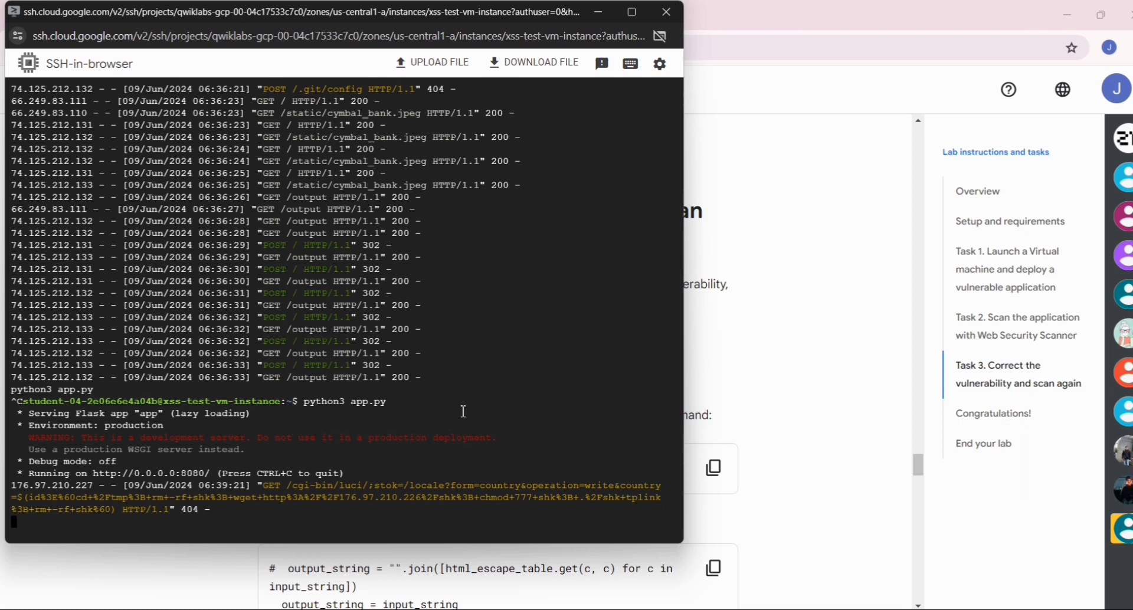
pyautogui.hotkey('ctrl', 'c')
# - Return to the lab instructions and copy the nano app.py command from Task 3
pyautogui.hotkey('alt', 'Tab')
pyautogui.hotkey('alt', 'Tab')
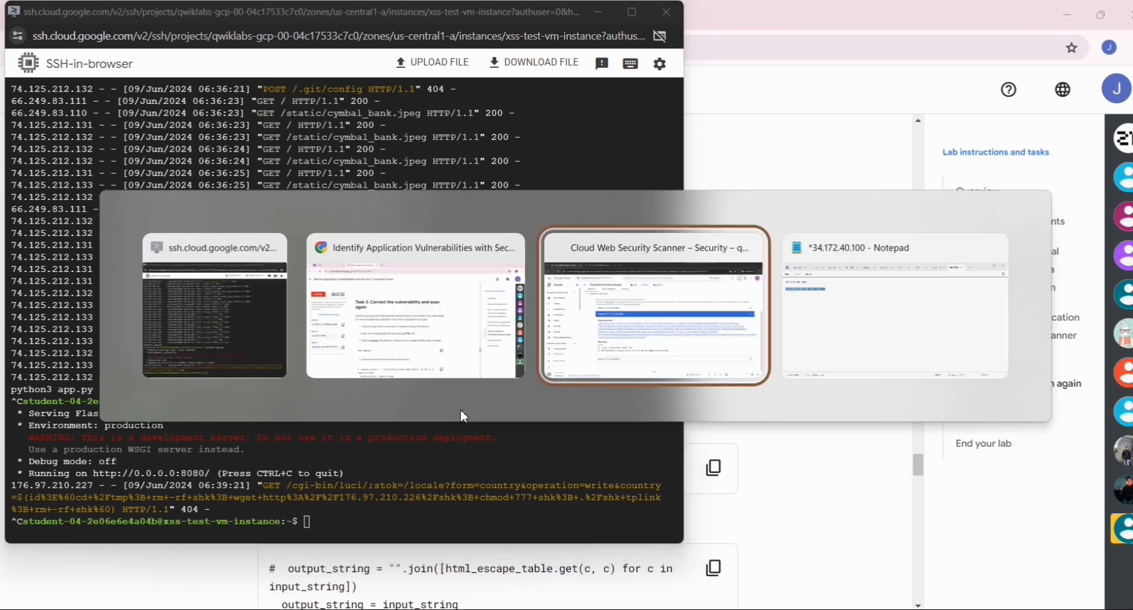
pyautogui.hotkey('alt', 'shift', 'Tab')
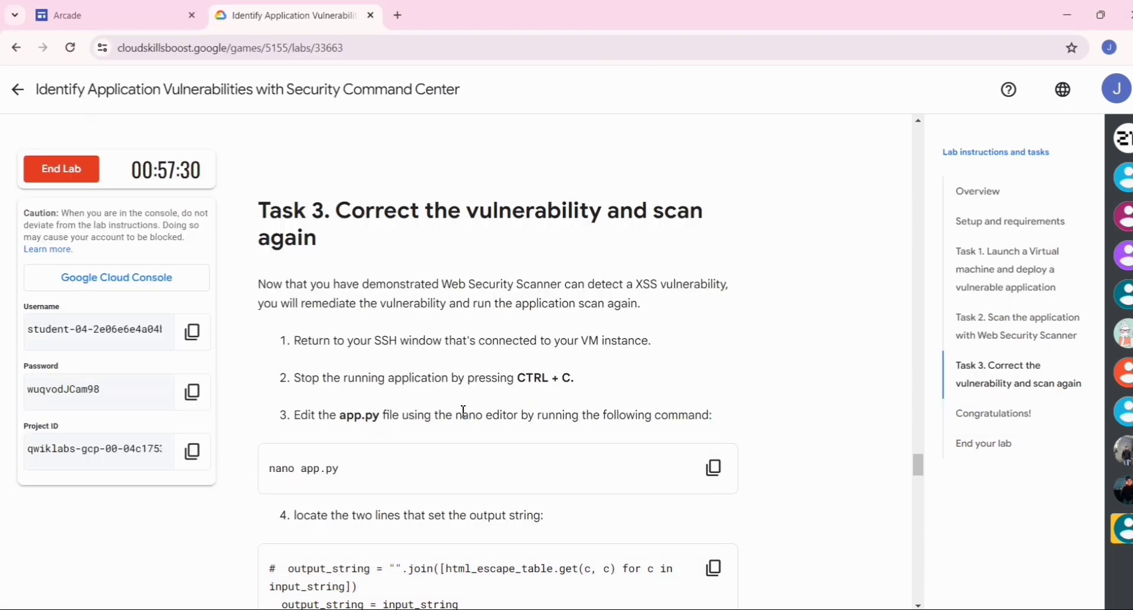
pyautogui.scroll(-3, 463, 411)
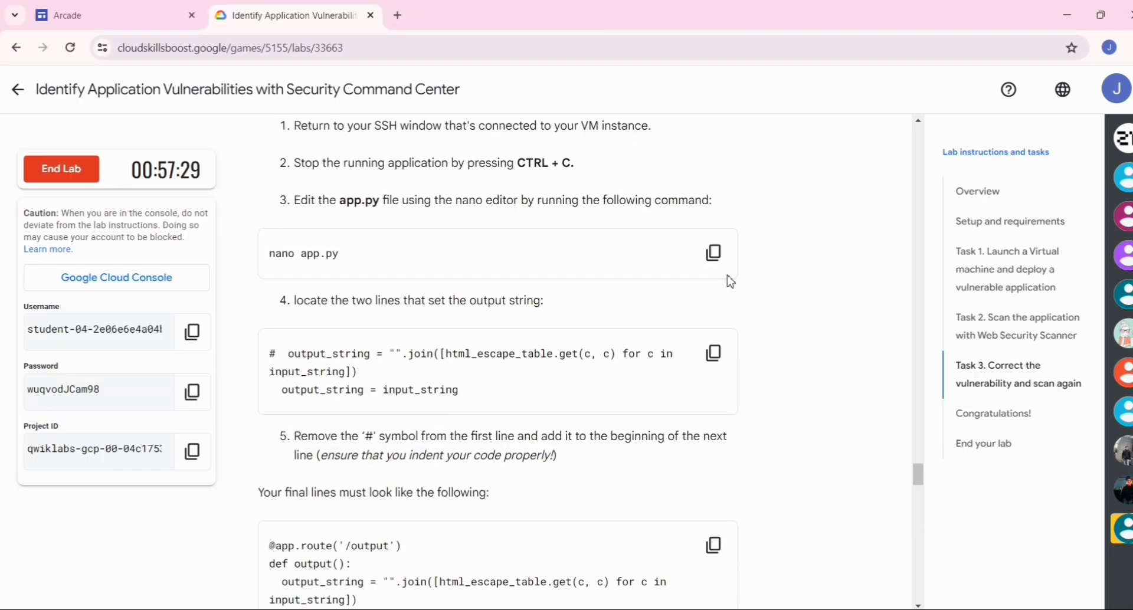
pyautogui.click(712, 266)
# - Switch to the SSH session and open app.py for editing with the copied nano app.py command
pyautogui.hotkey('alt', 'Tab')
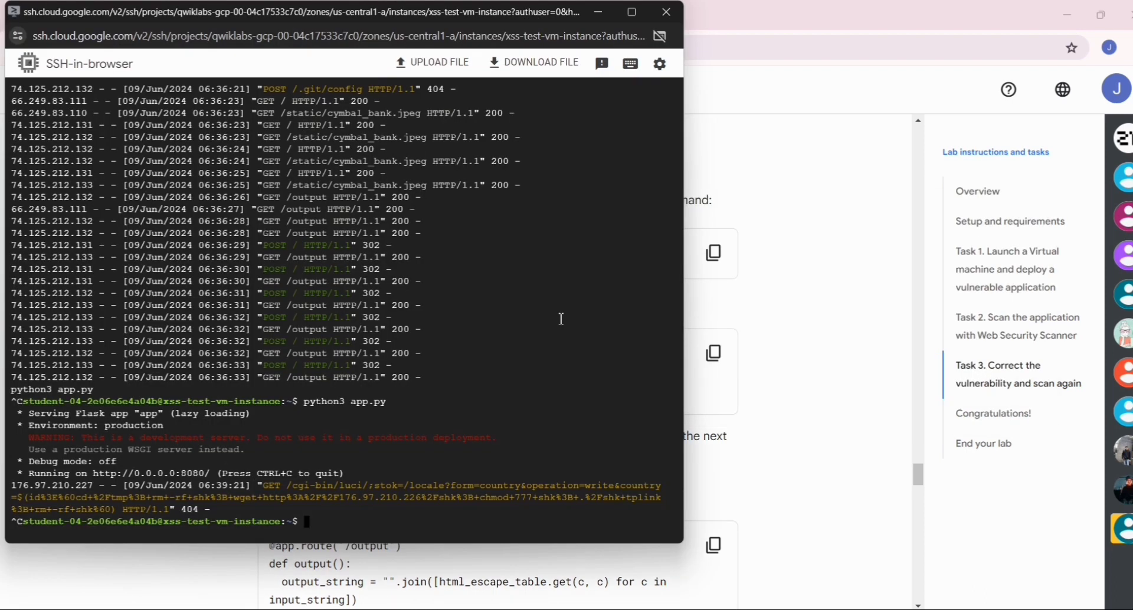
pyautogui.hotkey('ctrl', 'v')
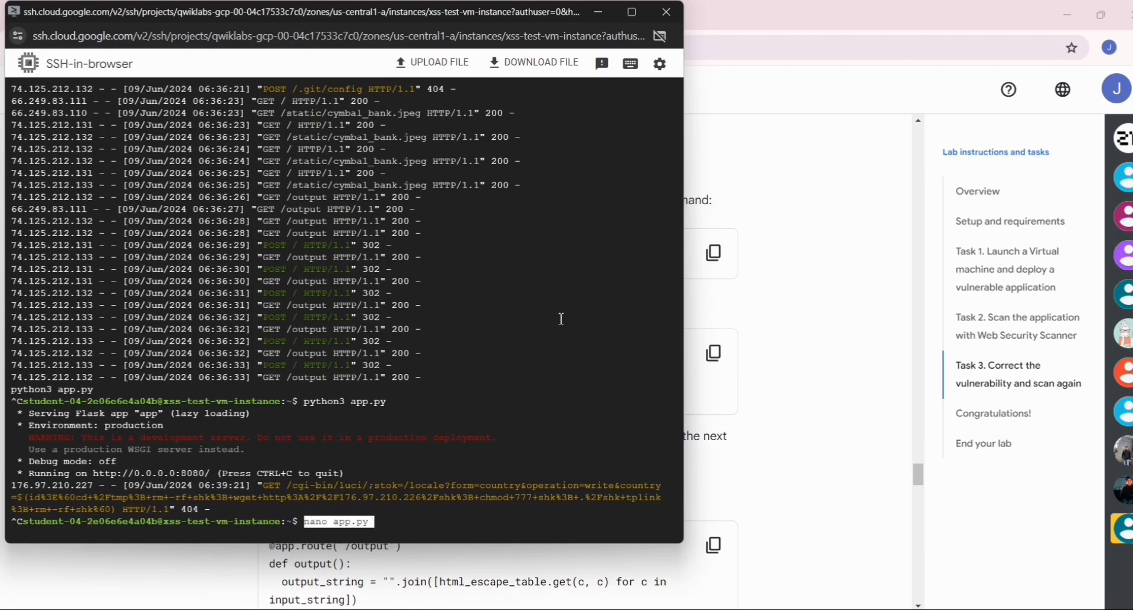
pyautogui.press('Return')
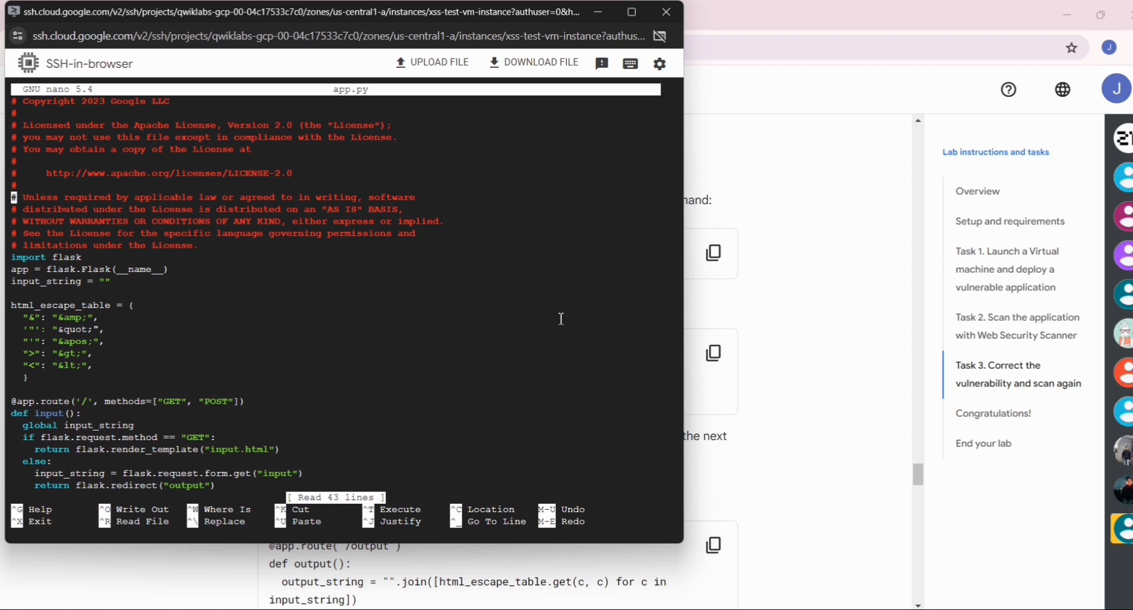
# - Look through the beginning of app.py in the nano editor
pyautogui.press('Down')
pyautogui.press('Down')
pyautogui.press('Down')
pyautogui.press('Down')
pyautogui.press('Down')
pyautogui.press('Down')
pyautogui.press('Down')
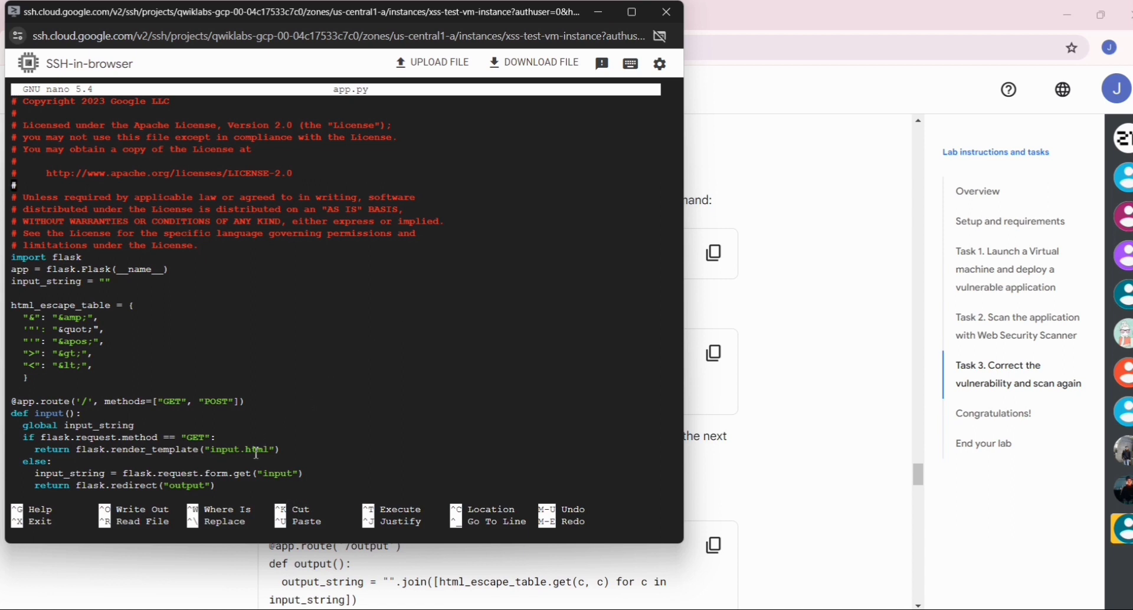
pyautogui.press('Down')
pyautogui.press('Down')
pyautogui.press('Down')
pyautogui.press('Down')
pyautogui.press('Up')
pyautogui.press('Up')
pyautogui.press('Up')
pyautogui.press('Up')
pyautogui.press('Up')
pyautogui.press('Up')
# - Return to the lab instructions, copy the two output_string lines from Task 3 and read how they must be changed
pyautogui.hotkey('alt', 'Tab')
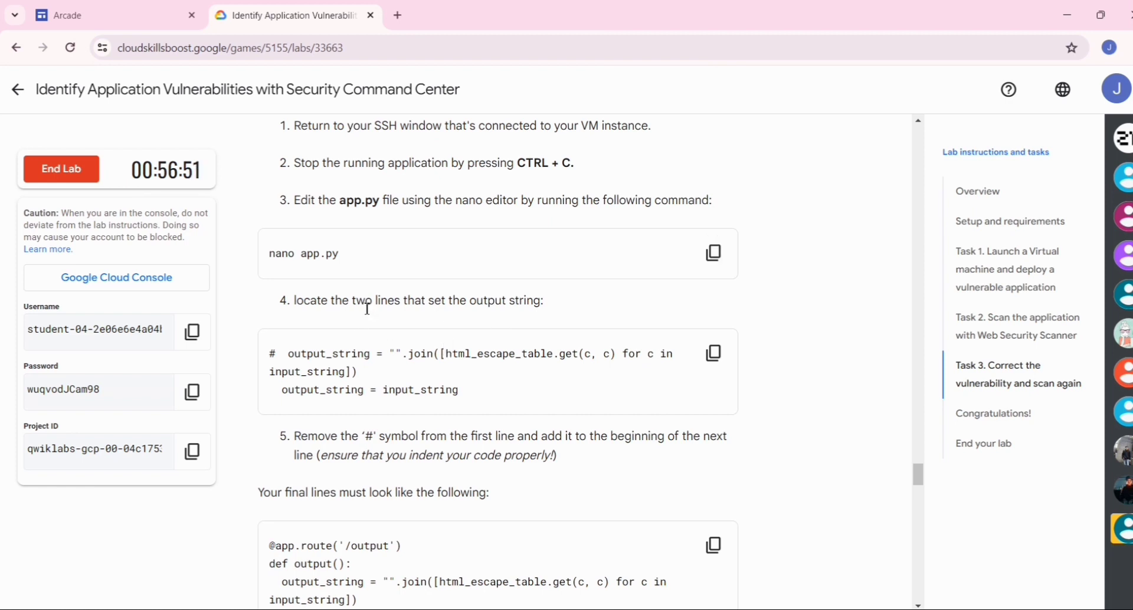
pyautogui.moveTo(366, 302); pyautogui.dragTo(471, 303)
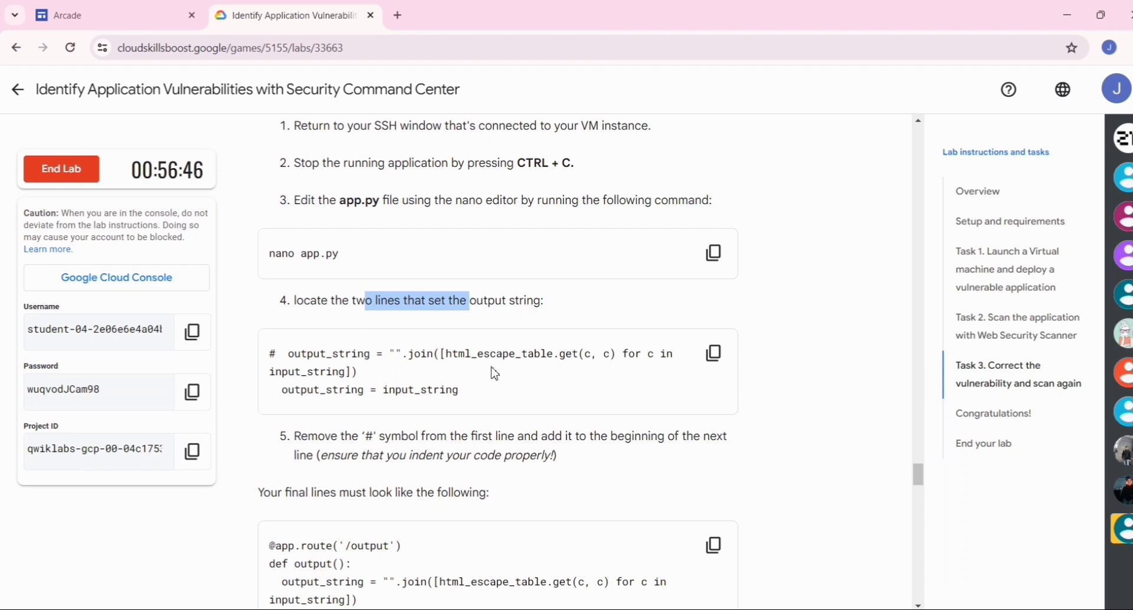
pyautogui.scroll(-1, 495, 373)
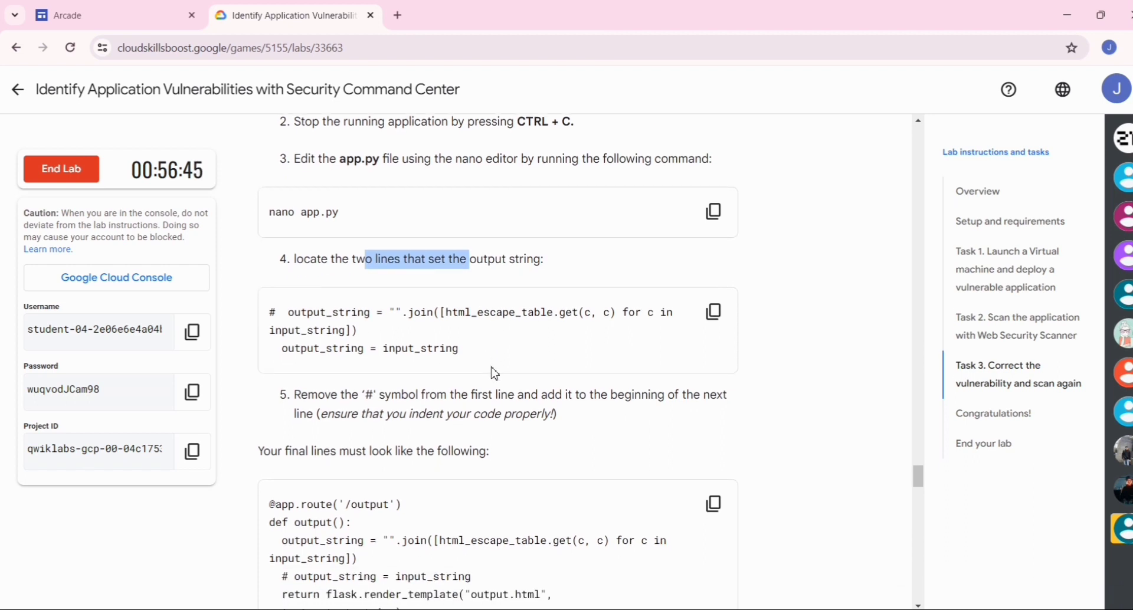
pyautogui.click(713, 311)
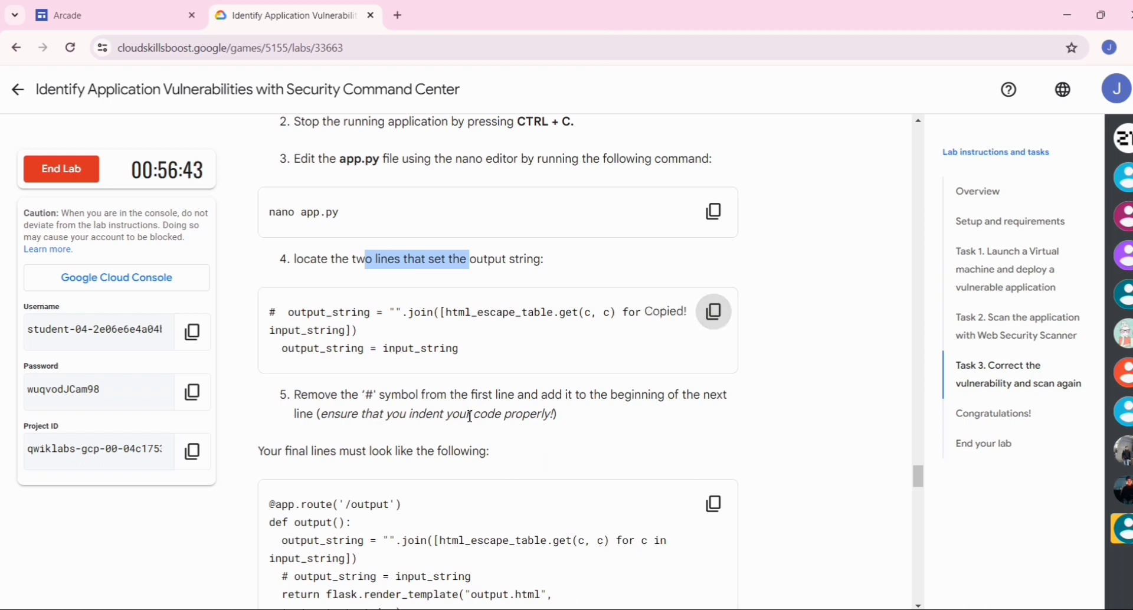
pyautogui.scroll(-1, 470, 416)
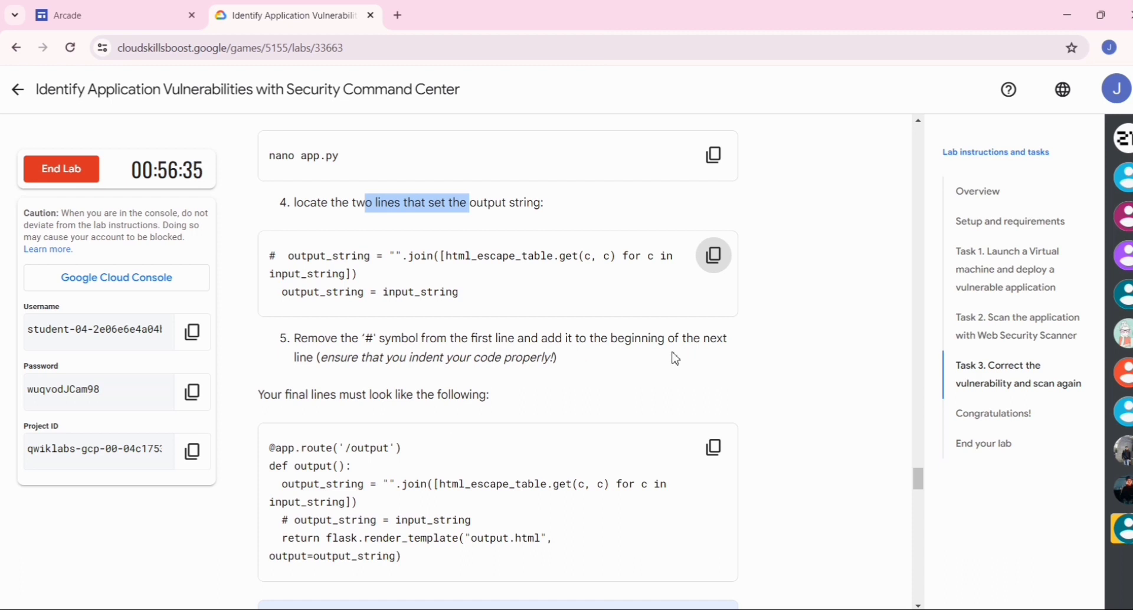
pyautogui.scroll(-1, 629, 368)
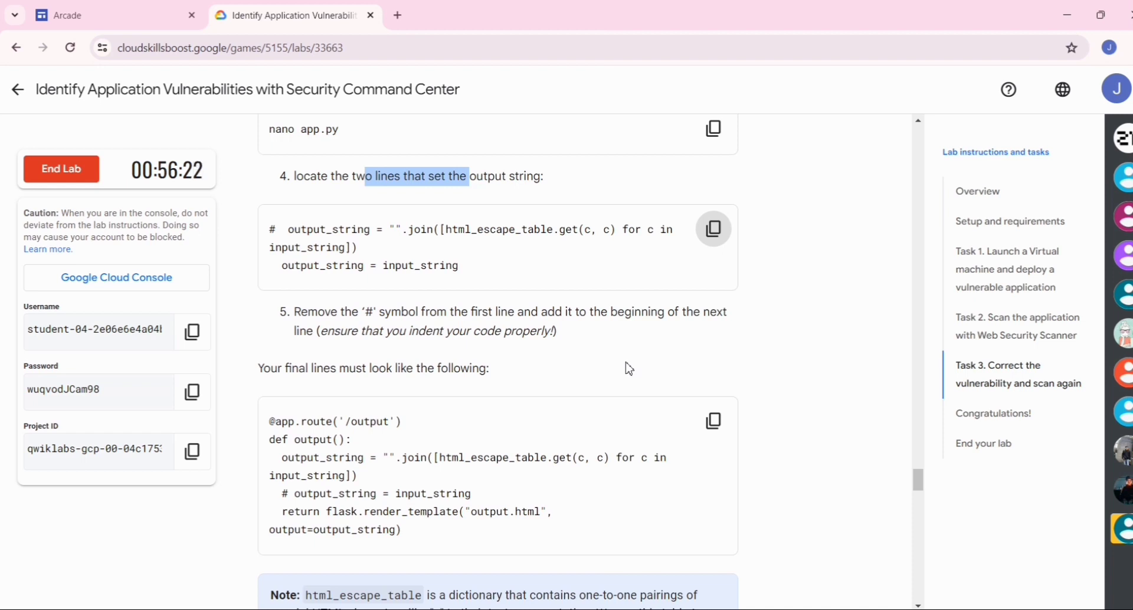
# - Switch back to the SSH session and paste the two copied output_string lines at the very beginning of app.py
pyautogui.hotkey('alt', 'Tab')
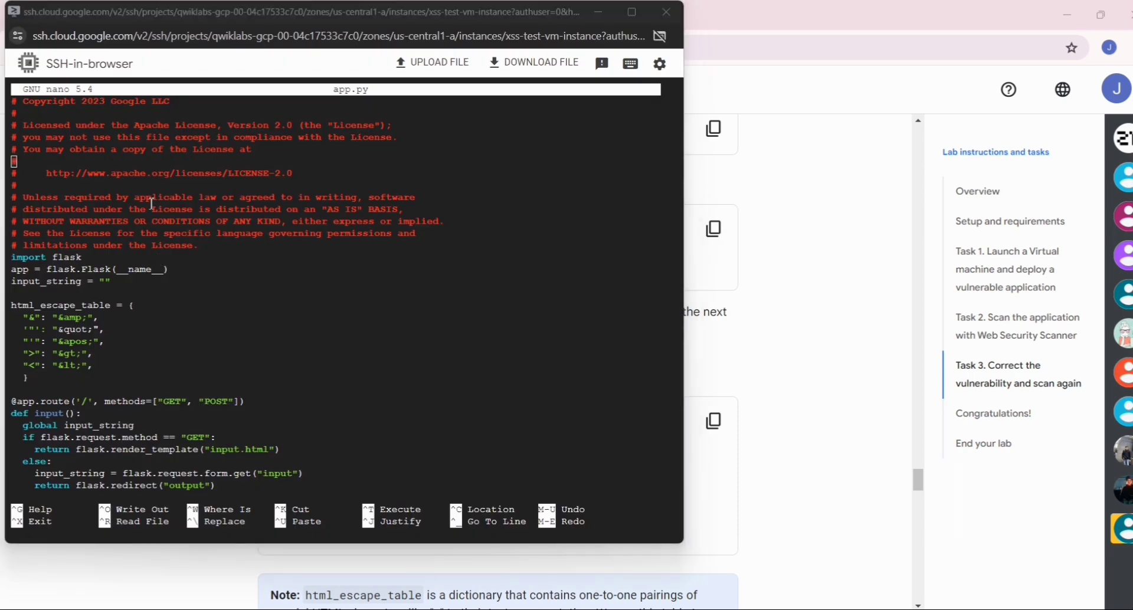
pyautogui.click(59, 152)
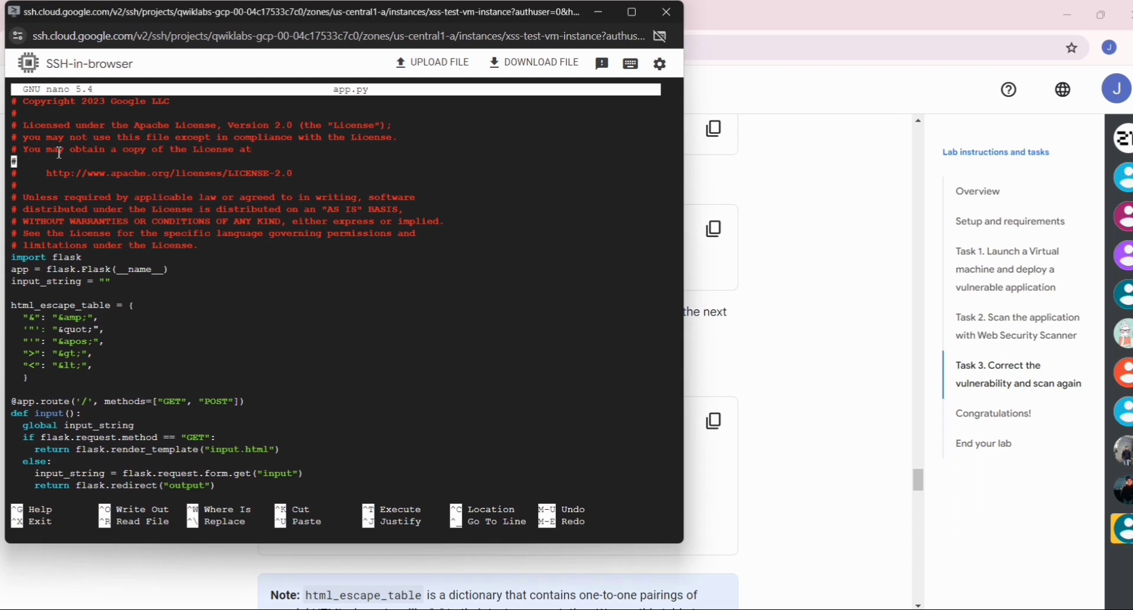
pyautogui.press('Up')
pyautogui.press('Up')
pyautogui.press('Up')
pyautogui.press('Up')
pyautogui.press('Up')
pyautogui.hotkey('ctrl', 'v')
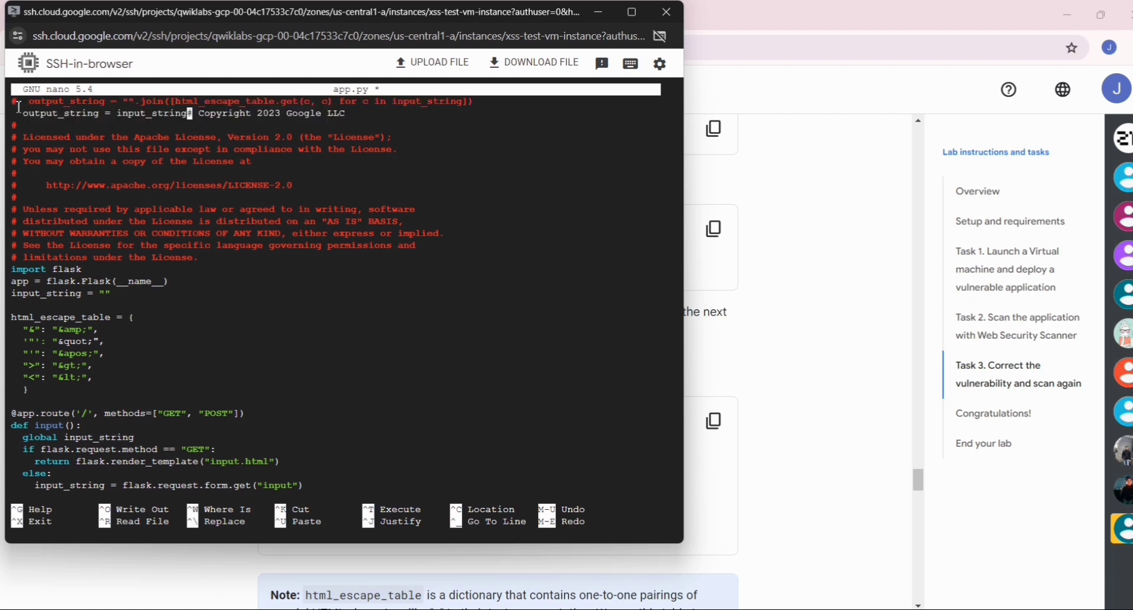
# - Remove the # symbol and one extra space from the start of the first pasted output_string line
pyautogui.press('Up')
pyautogui.hotkey('ctrl', 'Left')
pyautogui.hotkey('ctrl', 'Left')
pyautogui.hotkey('ctrl', 'Left')
pyautogui.hotkey('ctrl', 'Left')
pyautogui.hotkey('ctrl', 'Left')
pyautogui.press('Right')
pyautogui.press('BackSpace')
pyautogui.press('Delete')
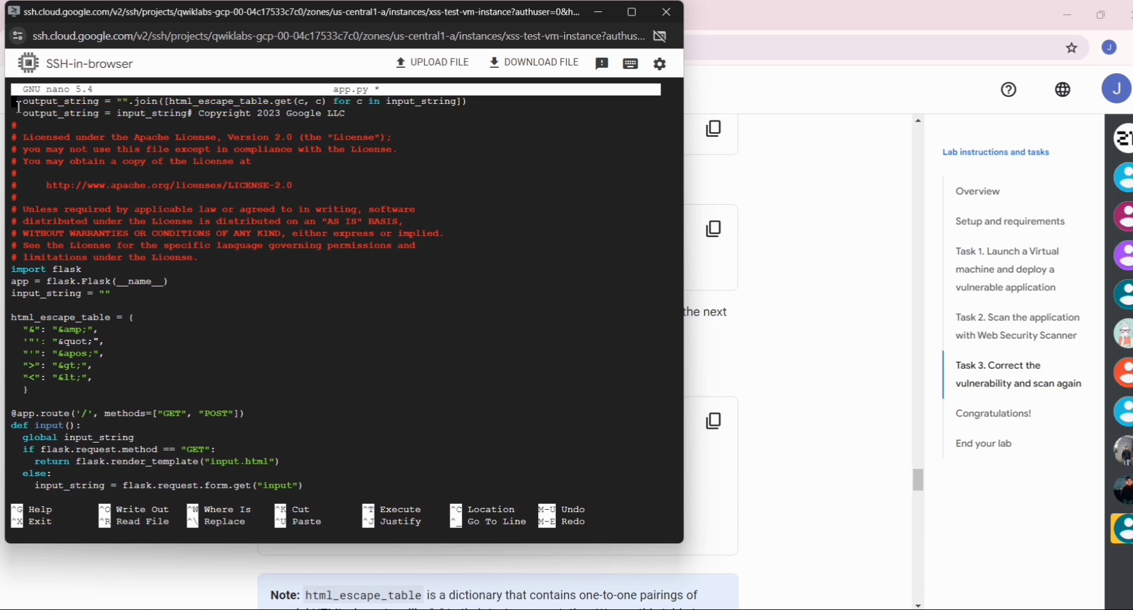
# - Go back to the lab instructions and review the required final lines of the output() function in Task 3
pyautogui.hotkey('alt', 'Tab')
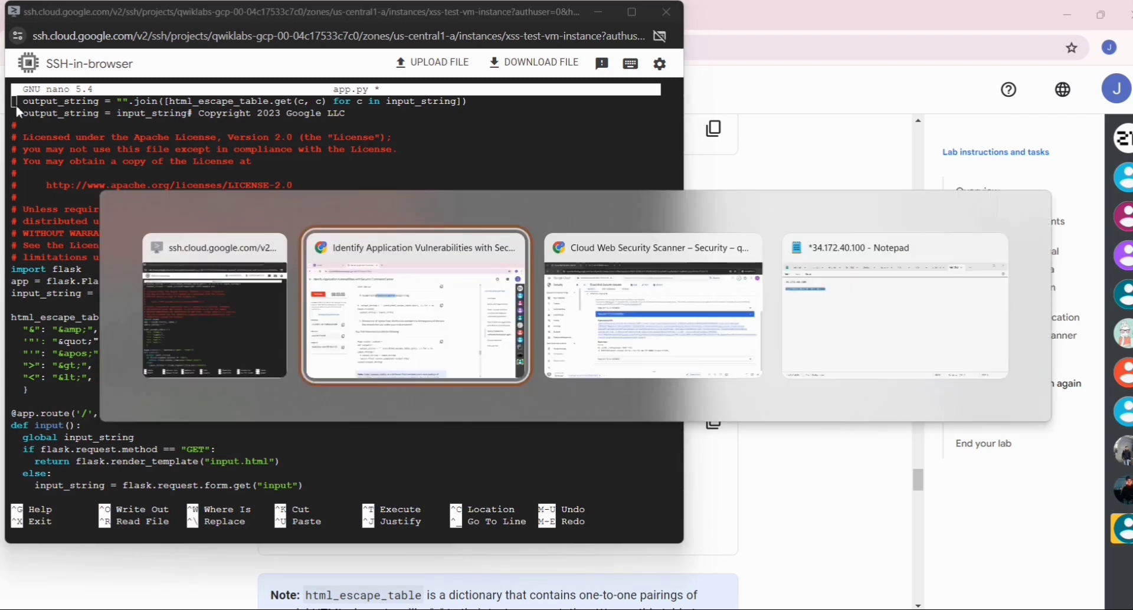
pyautogui.scroll(-1, 575, 324)
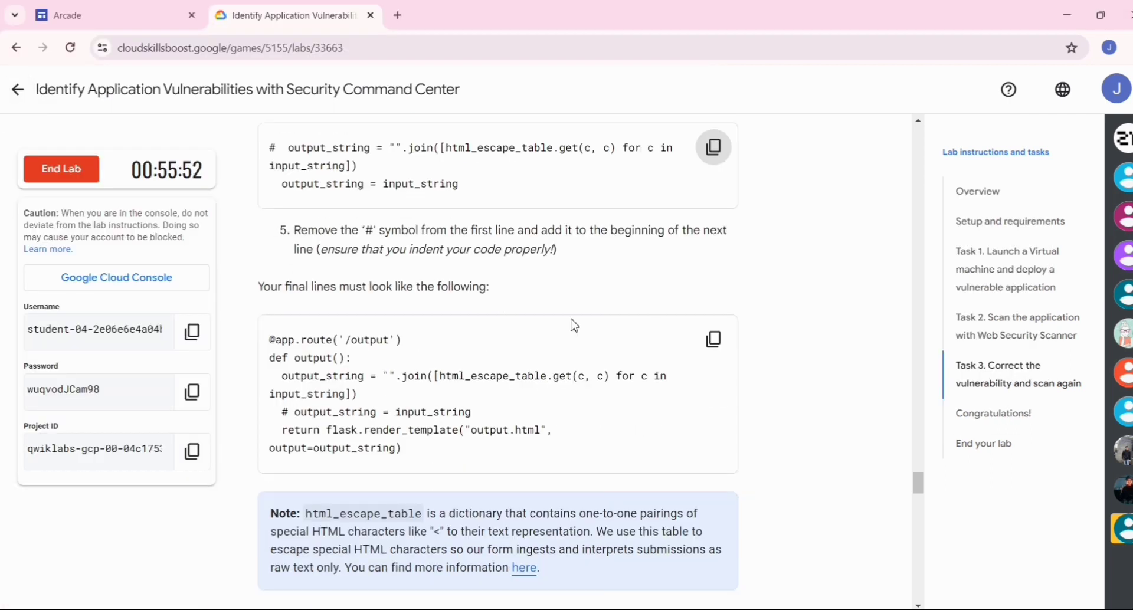
pyautogui.scroll(-1, 590, 332)
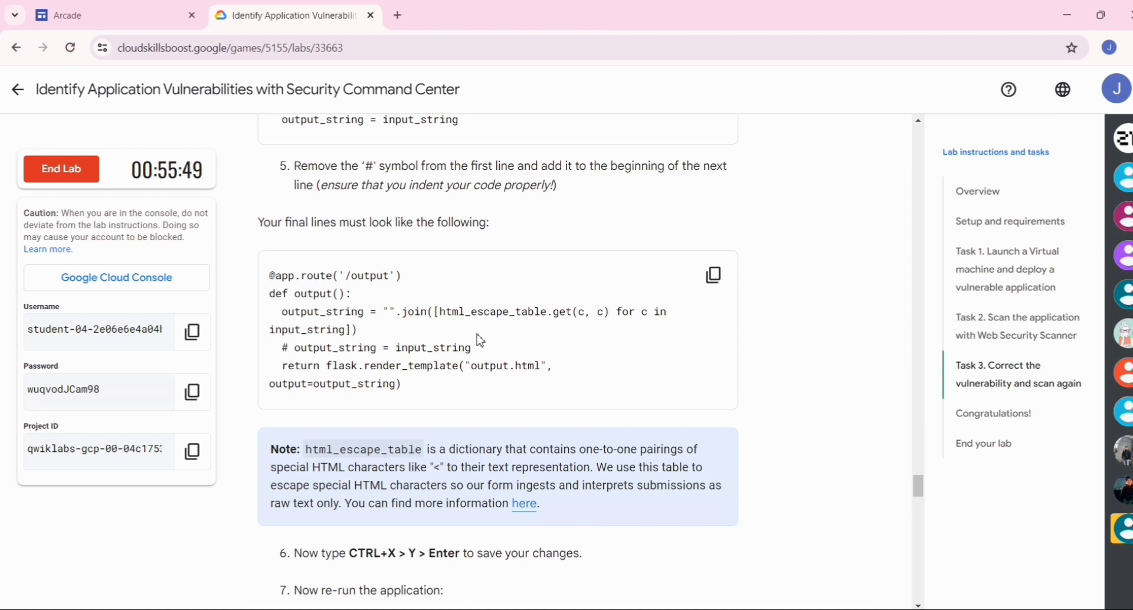
pyautogui.scroll(2, 480, 340)
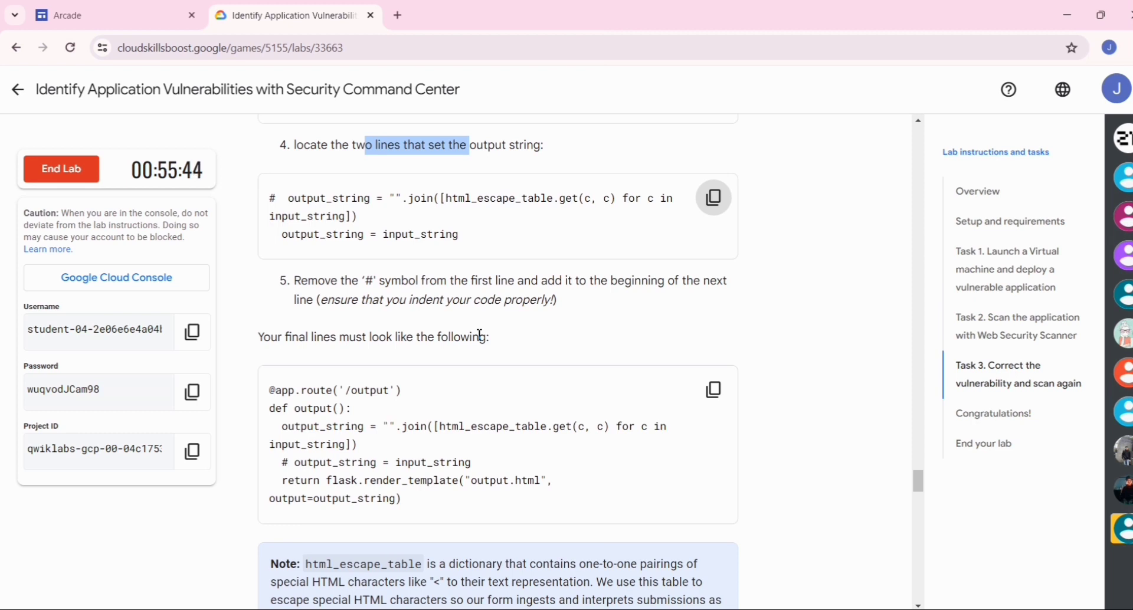
# - Switch back to the SSH session and look through app.py from the pasted lines down to the output() function and back
pyautogui.hotkey('alt', 'Tab')
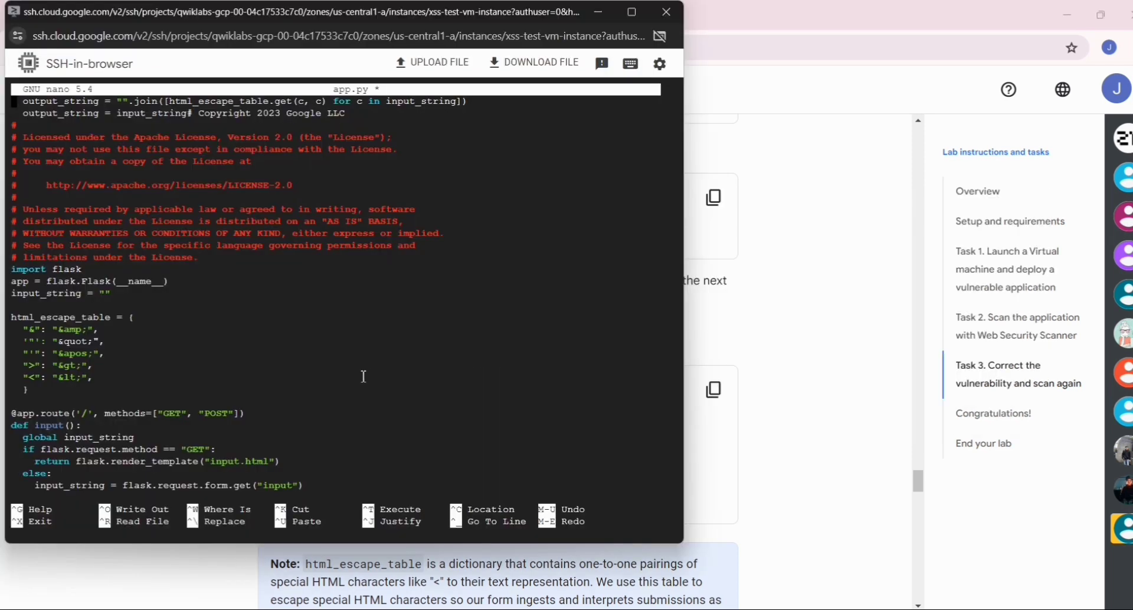
pyautogui.press('Down')
pyautogui.press('Down')
pyautogui.press('Down')
pyautogui.press('Down')
pyautogui.press('Down')
pyautogui.press('Down')
pyautogui.press('Down')
pyautogui.press('Down')
pyautogui.press('Down')
pyautogui.press('Down')
pyautogui.press('Down')
pyautogui.press('Down')
pyautogui.press('Down')
pyautogui.press('Down')
pyautogui.press('Down')
pyautogui.press('Down')
pyautogui.press('Down')
pyautogui.press('Down')
pyautogui.press('Down')
pyautogui.press('Down')
pyautogui.press('Down')
pyautogui.press('Down')
pyautogui.press('Down')
pyautogui.press('Down')
pyautogui.press('Down')
pyautogui.press('Down')
pyautogui.press('Down')
pyautogui.press('Down')
pyautogui.press('Down')
pyautogui.press('Down')
pyautogui.press('Down')
pyautogui.press('Down')
pyautogui.press('Down')
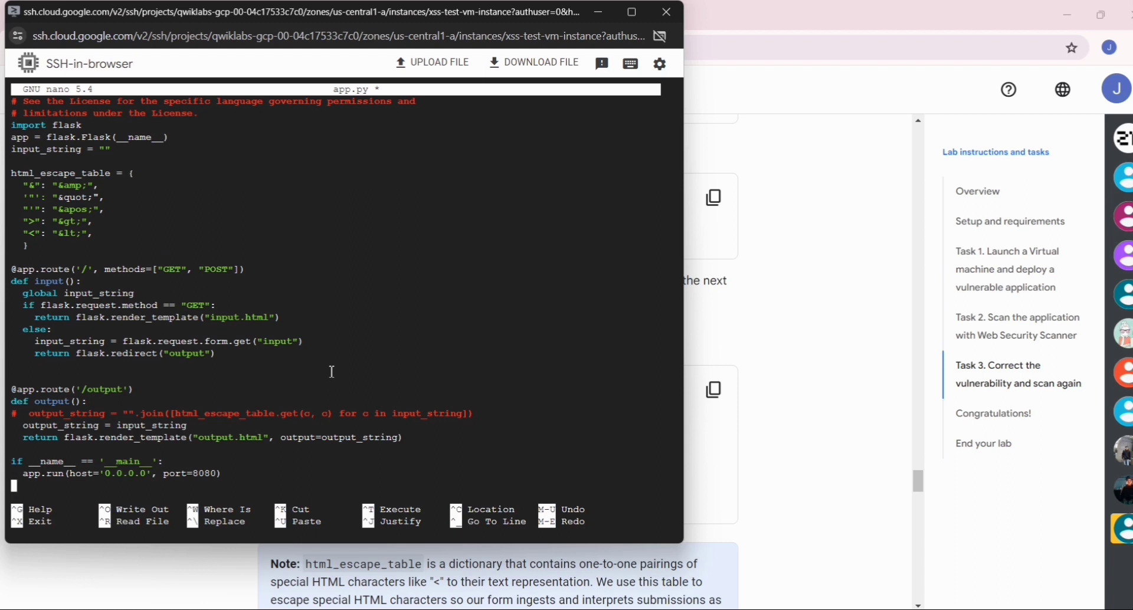
pyautogui.press('Up')
pyautogui.press('Up')
pyautogui.press('Up')
pyautogui.press('Up')
pyautogui.press('Up')
pyautogui.press('Up')
pyautogui.press('Up')
pyautogui.press('Up')
pyautogui.press('Up')
pyautogui.press('Up')
pyautogui.press('Up')
pyautogui.press('Up')
pyautogui.press('Up')
pyautogui.press('Up')
pyautogui.press('Up')
pyautogui.press('Up')
pyautogui.press('Up')
pyautogui.press('Up')
pyautogui.press('Up')
pyautogui.press('Up')
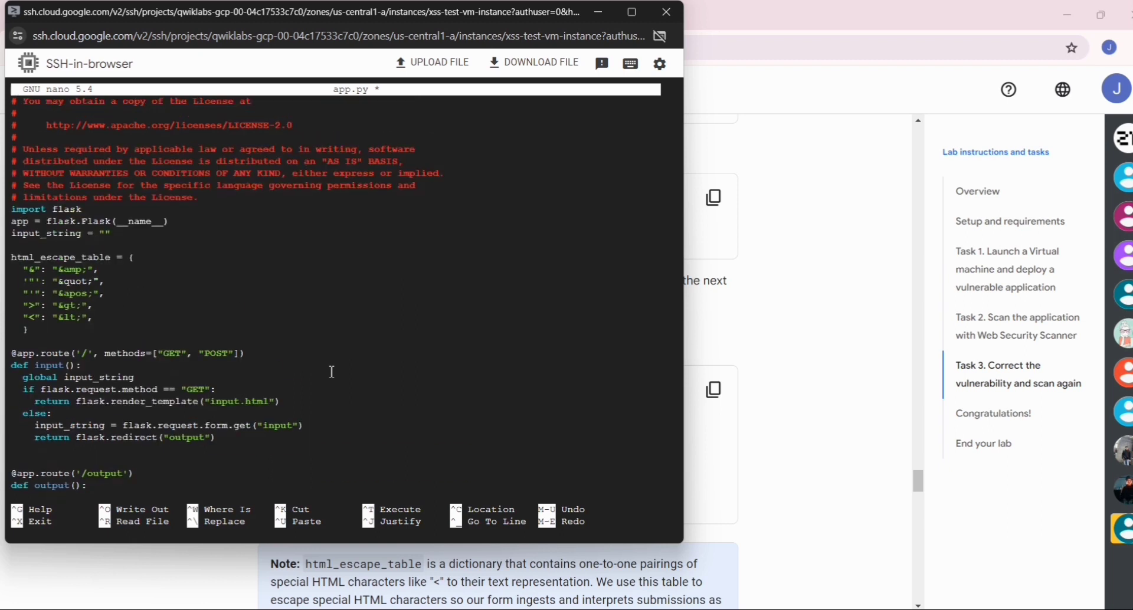
pyautogui.press('Up')
pyautogui.press('Up')
pyautogui.press('Up')
pyautogui.press('Up')
pyautogui.press('Up')
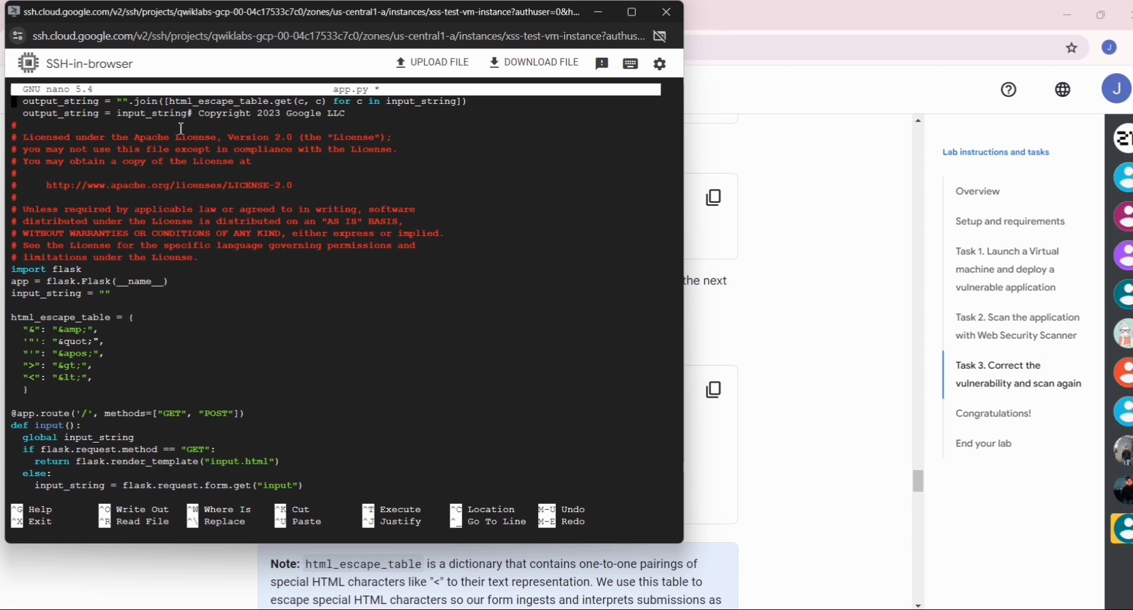
# - Comment out both pasted output_string lines at the very beginning of app.py with a # symbol
pyautogui.write('#')
pyautogui.press('Down')
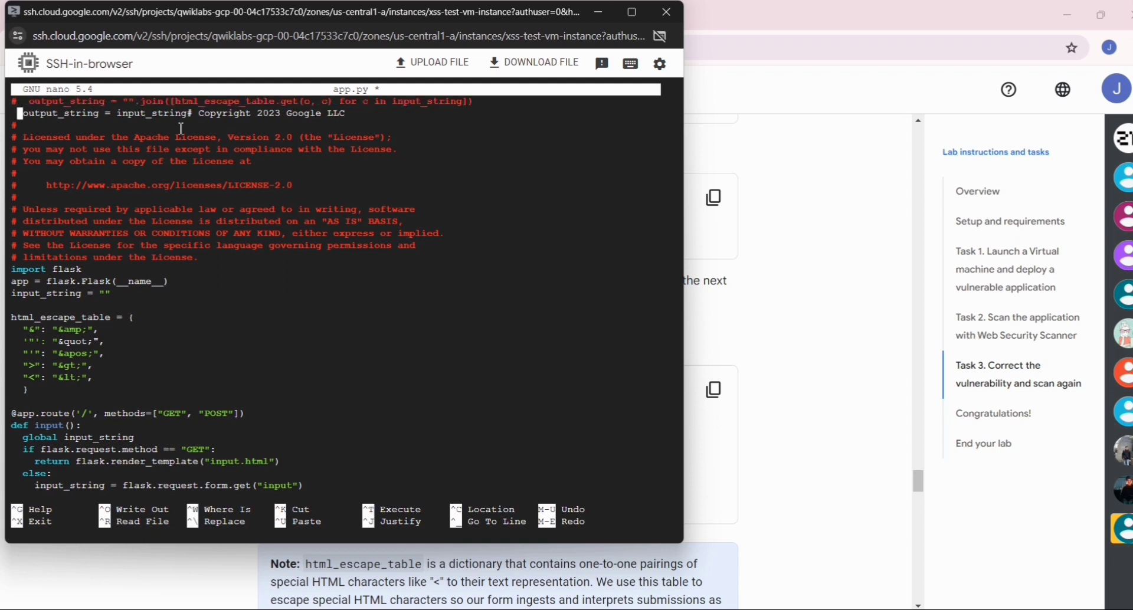
pyautogui.press('Left')
pyautogui.write('#')
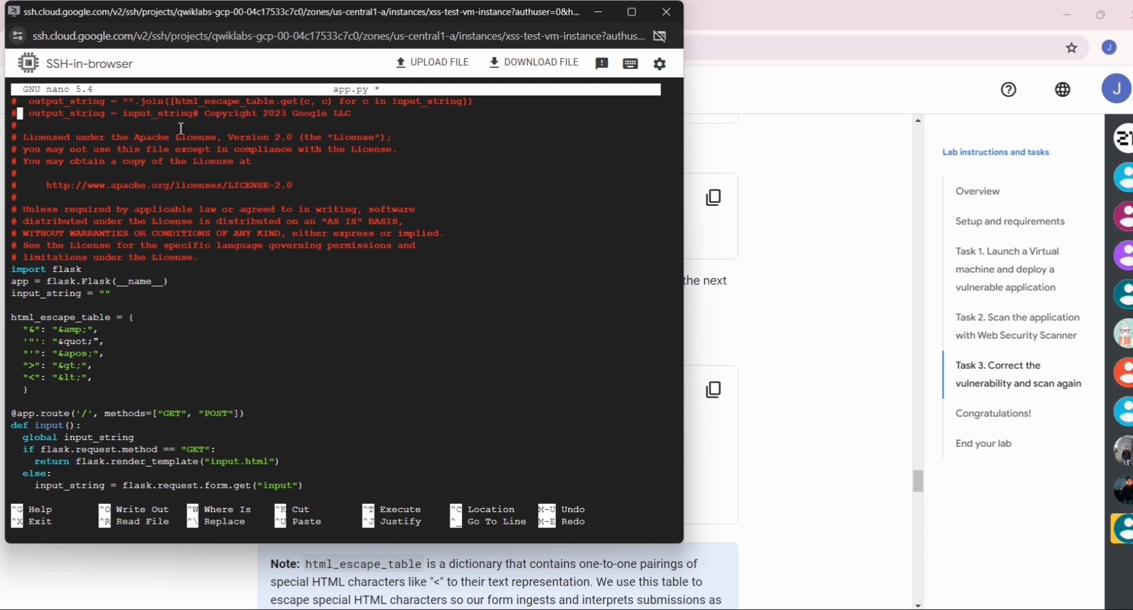
# - Compare the output() function near the end of app.py with the required final lines in the Task 3 lab instructions
pyautogui.press('Down')
pyautogui.press('Down')
pyautogui.press('Down')
pyautogui.press('Down')
pyautogui.press('Down')
pyautogui.press('Down')
pyautogui.press('Down')
pyautogui.press('Down')
pyautogui.press('Down')
pyautogui.press('Down')
pyautogui.press('Down')
pyautogui.press('Down')
pyautogui.press('Down')
pyautogui.press('Down')
pyautogui.press('Down')
pyautogui.press('Down')
pyautogui.press('Down')
pyautogui.press('Down')
pyautogui.press('Down')
pyautogui.press('Down')
pyautogui.press('Down')
pyautogui.press('Down')
pyautogui.press('Down')
pyautogui.press('Down')
pyautogui.press('Down')
pyautogui.press('Down')
pyautogui.press('Down')
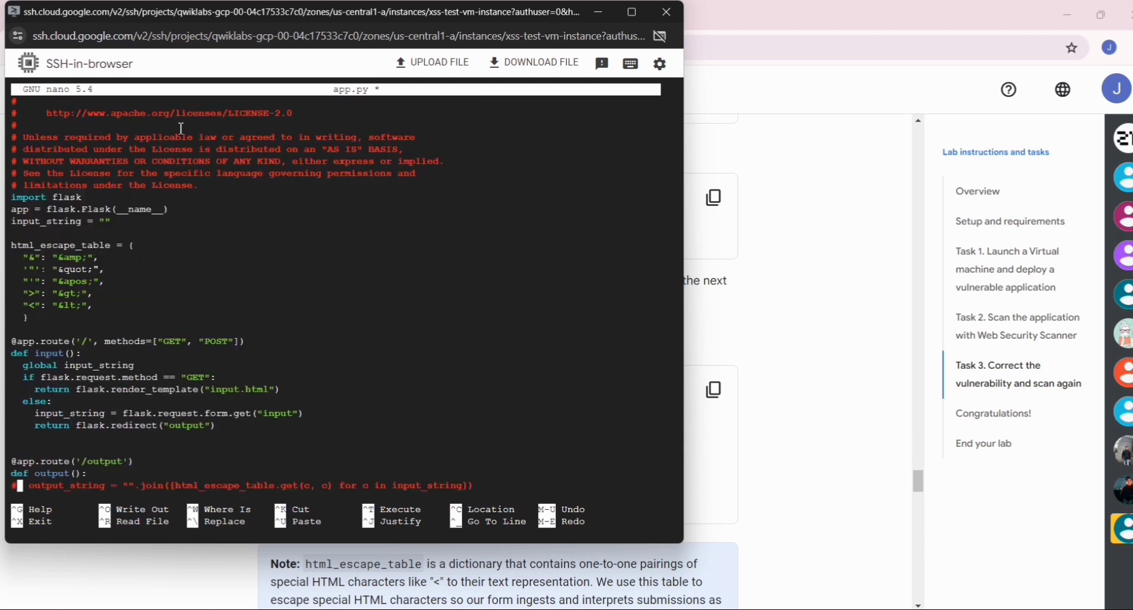
pyautogui.press('Down')
pyautogui.press('Down')
pyautogui.press('Down')
pyautogui.press('Down')
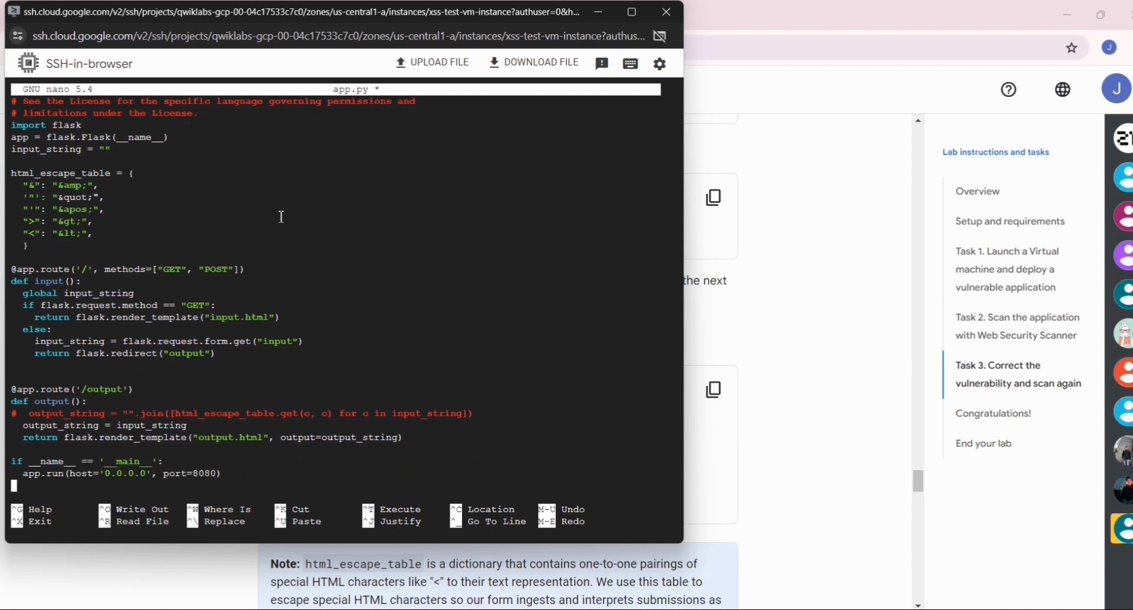
pyautogui.hotkey('alt', 'Tab')
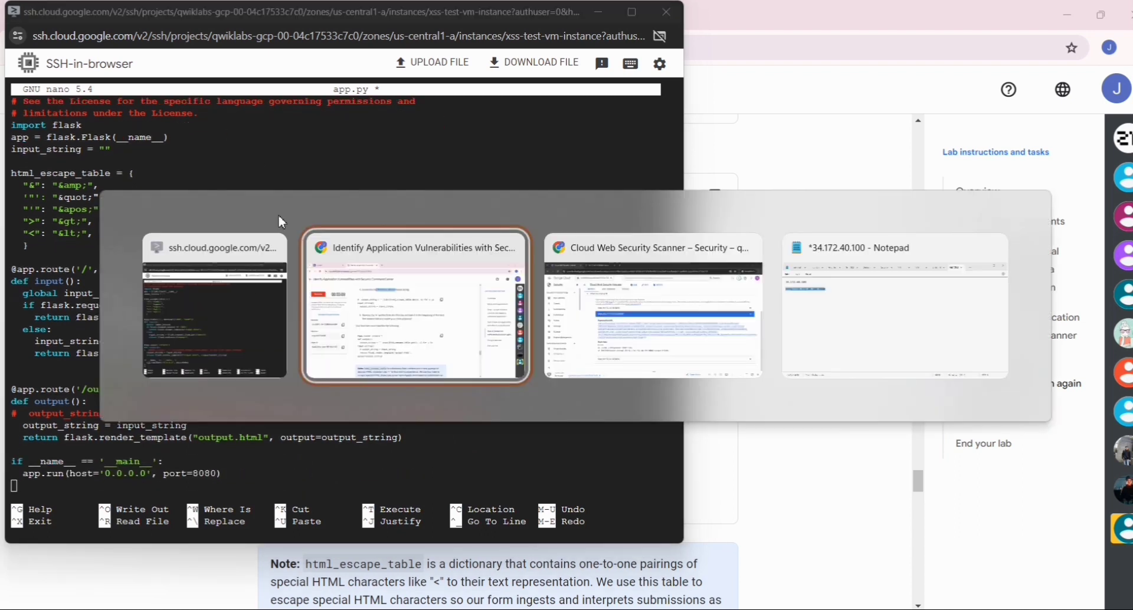
pyautogui.scroll(3, 399, 358)
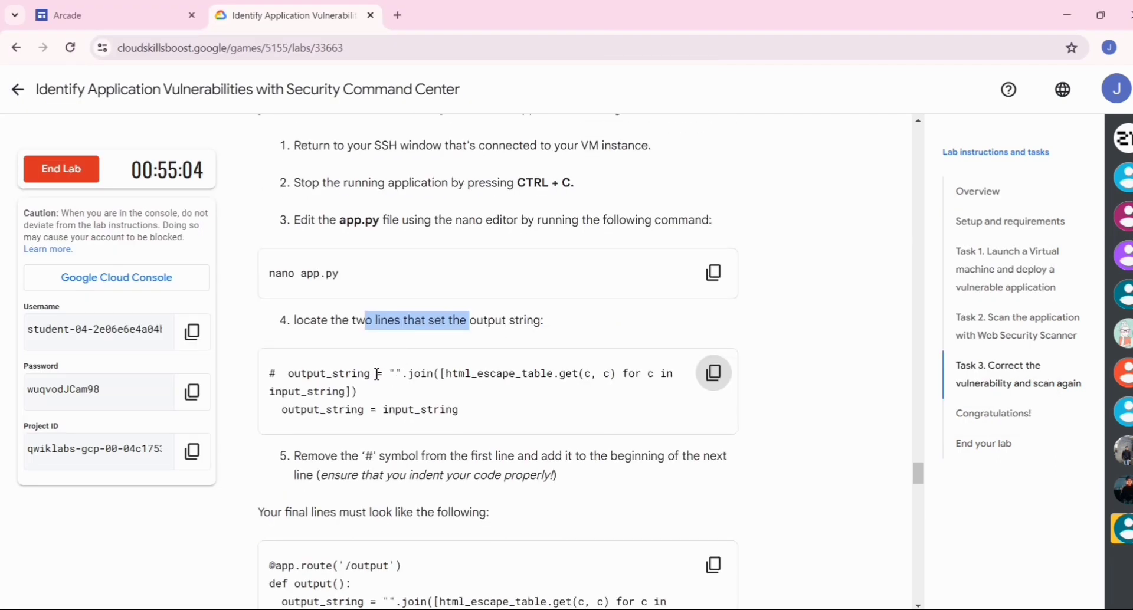
pyautogui.scroll(-3, 385, 428)
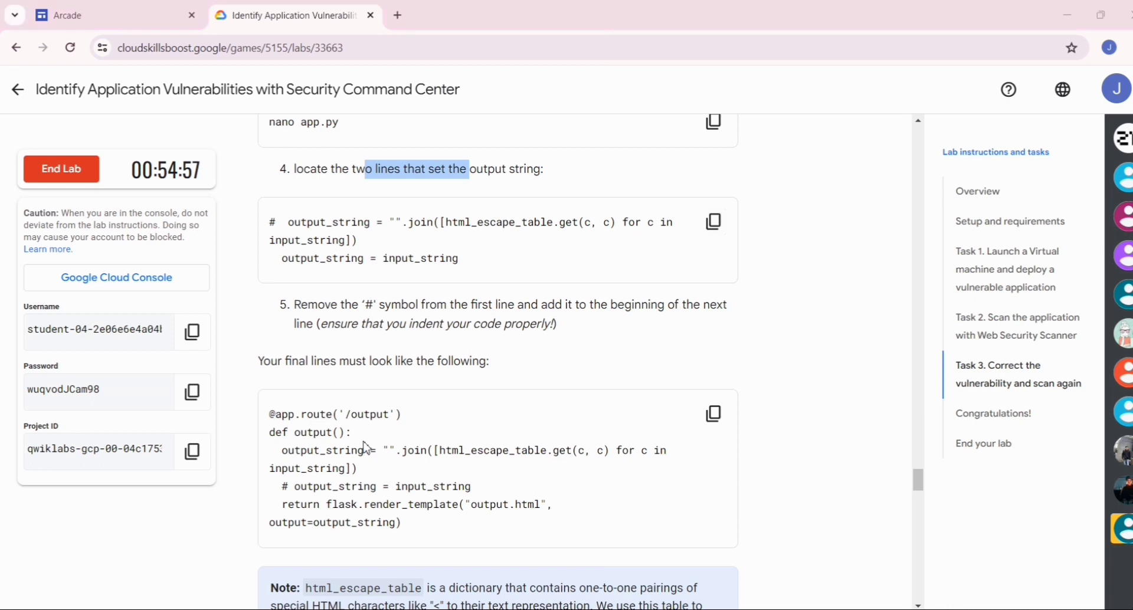
# - In the SSH session, remove the # symbol from the html_escape_table output_string line inside the output() function of app.py
pyautogui.hotkey('alt', 'Tab')
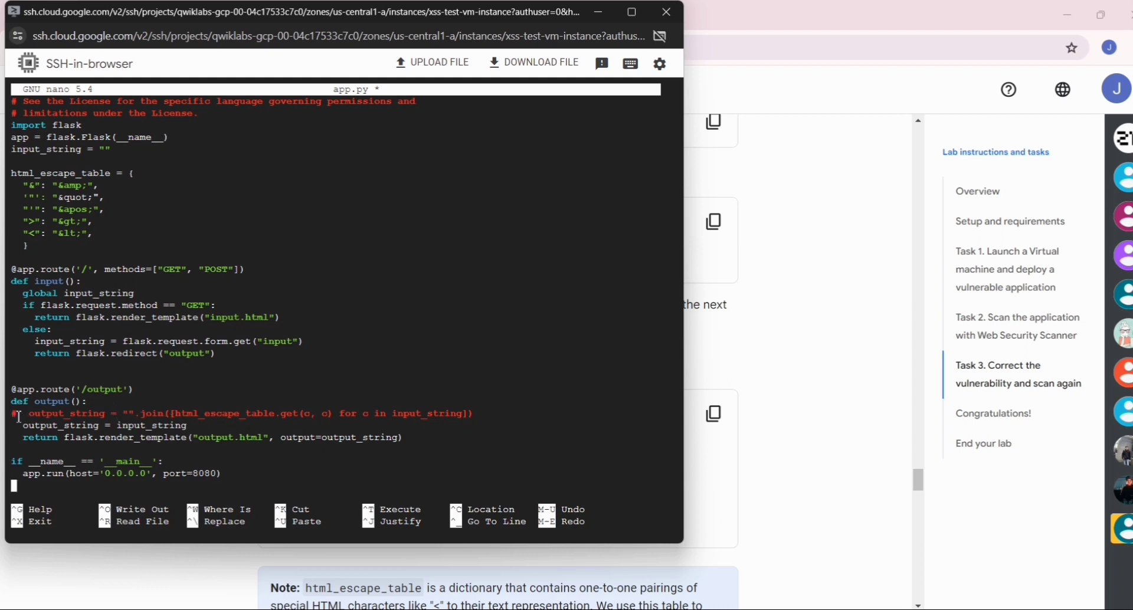
pyautogui.press('Up')
pyautogui.press('Up')
pyautogui.press('Up')
pyautogui.press('Up')
pyautogui.press('Up')
pyautogui.press('Up')
pyautogui.press('Delete')
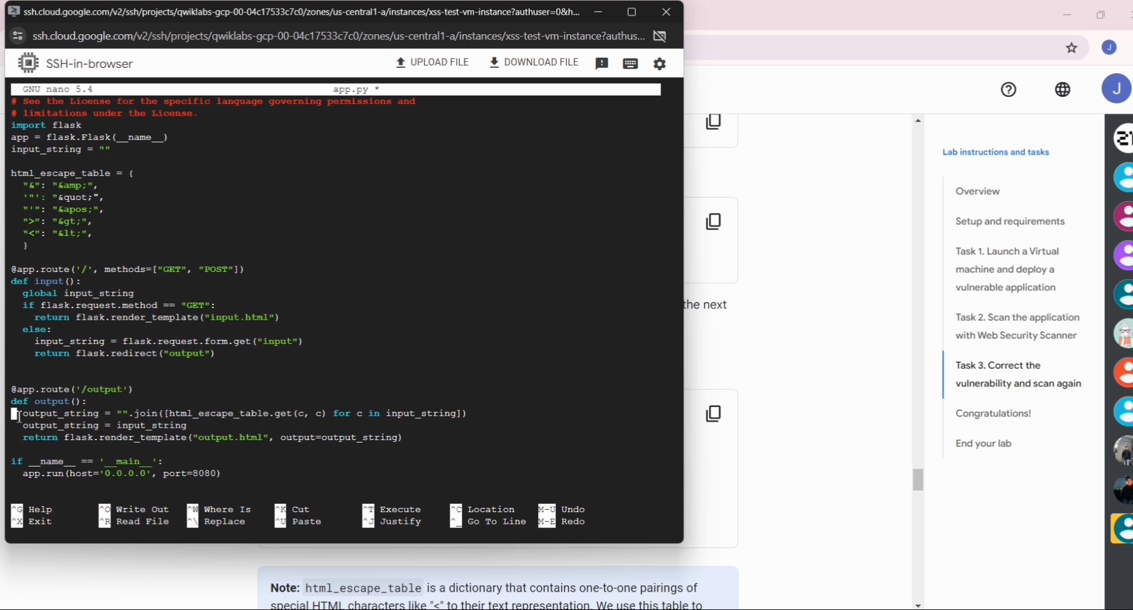
# - Read the saving instructions in Task 3 of the lab, return to the SSH session, save app.py under the same name and exit nano
pyautogui.hotkey('alt', 'Tab')
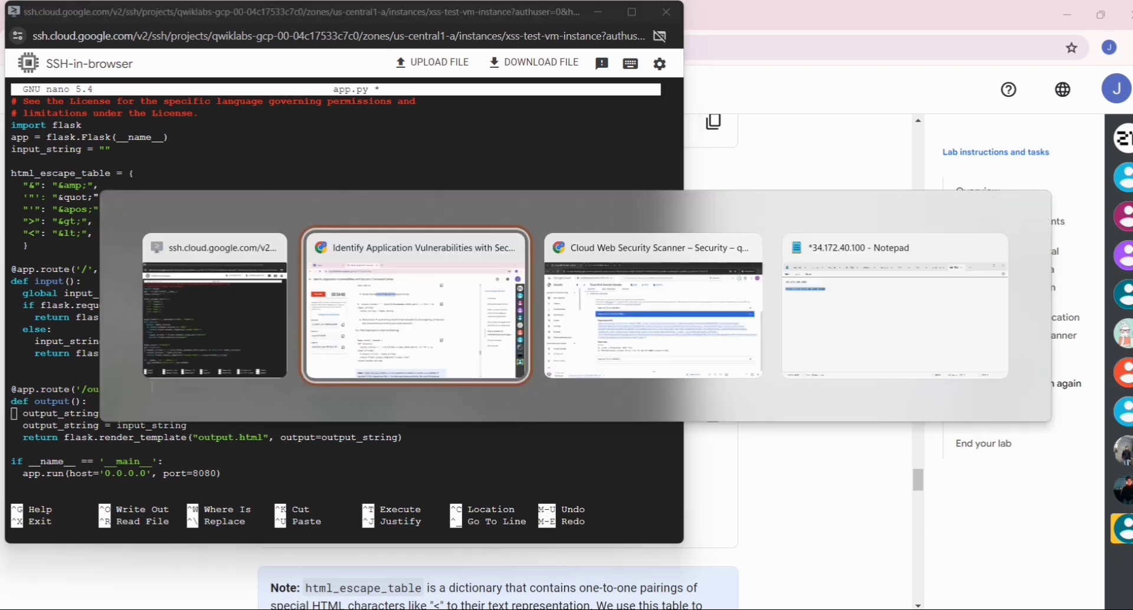
pyautogui.scroll(-2, 385, 396)
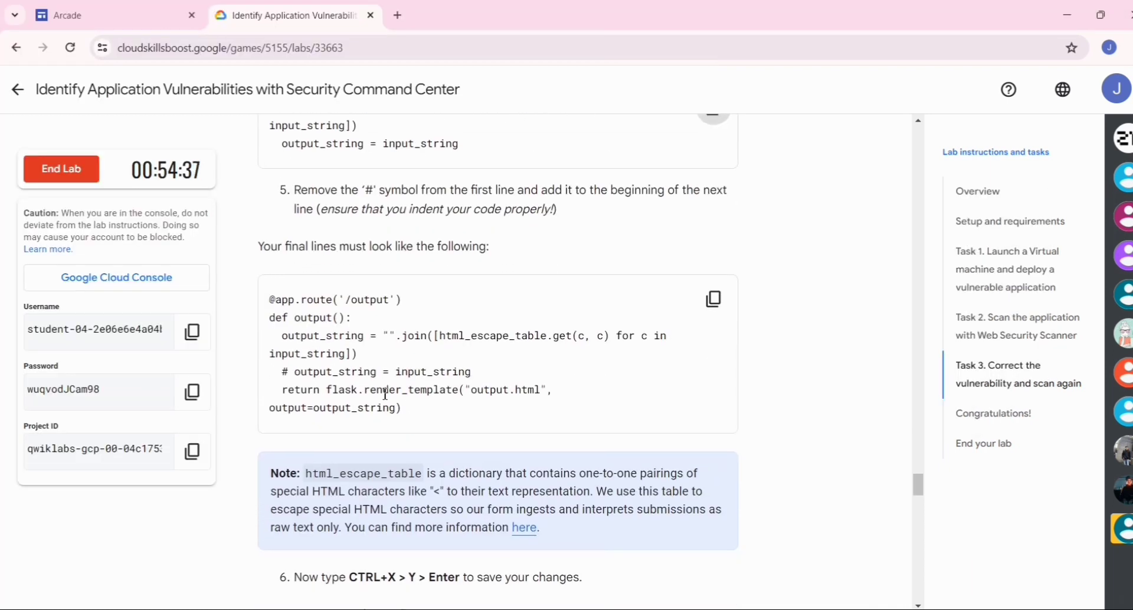
pyautogui.scroll(-2, 386, 394)
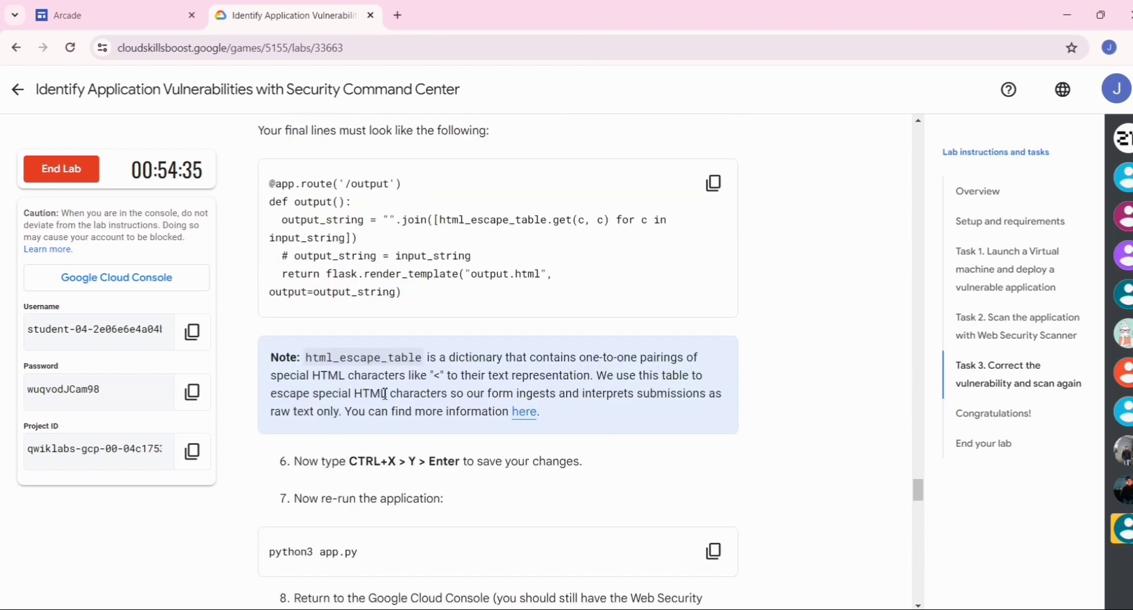
pyautogui.scroll(-2, 385, 394)
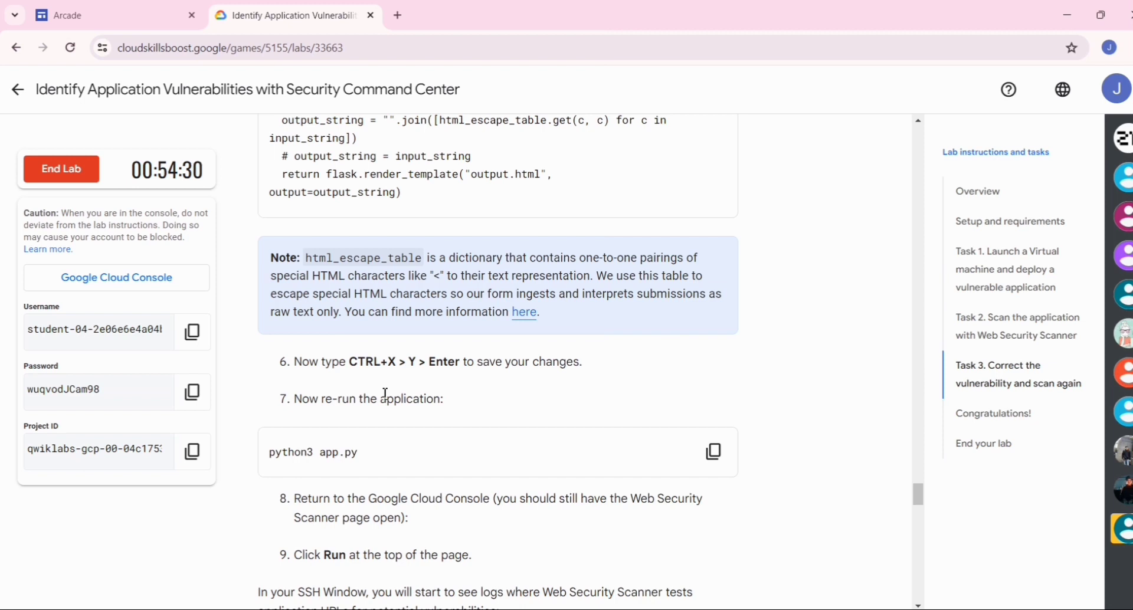
pyautogui.hotkey('alt', 'Tab')
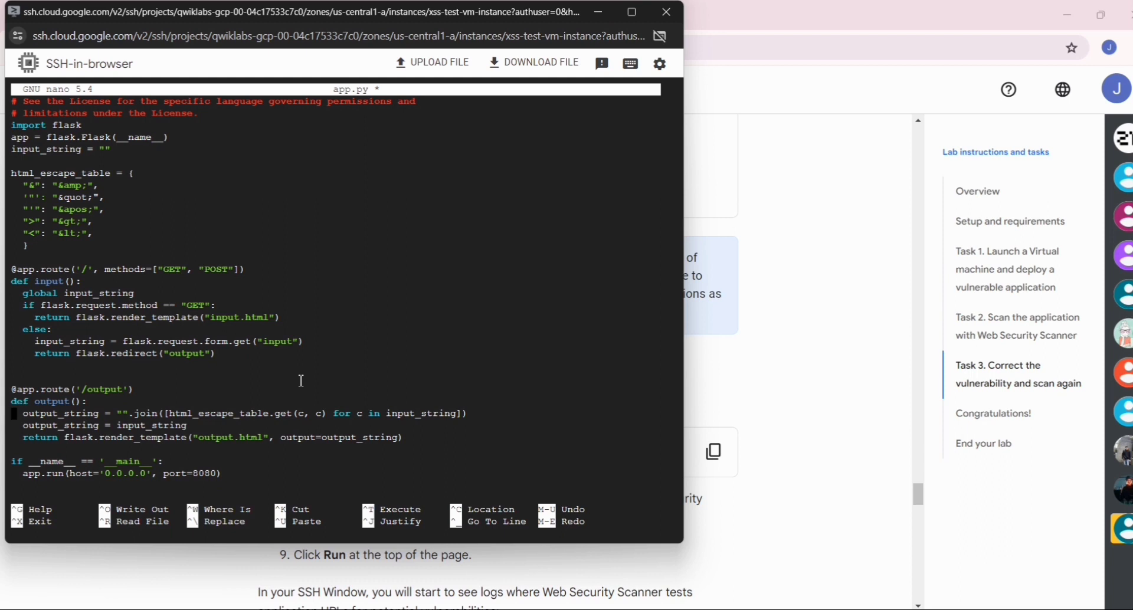
pyautogui.hotkey('ctrl', 'x')
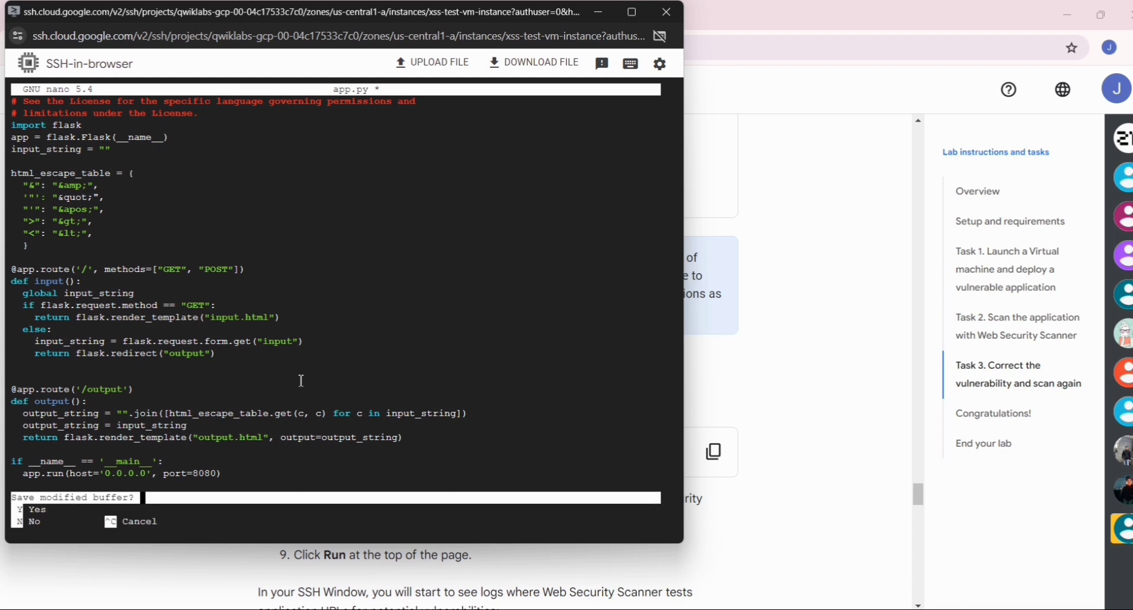
pyautogui.press('y')
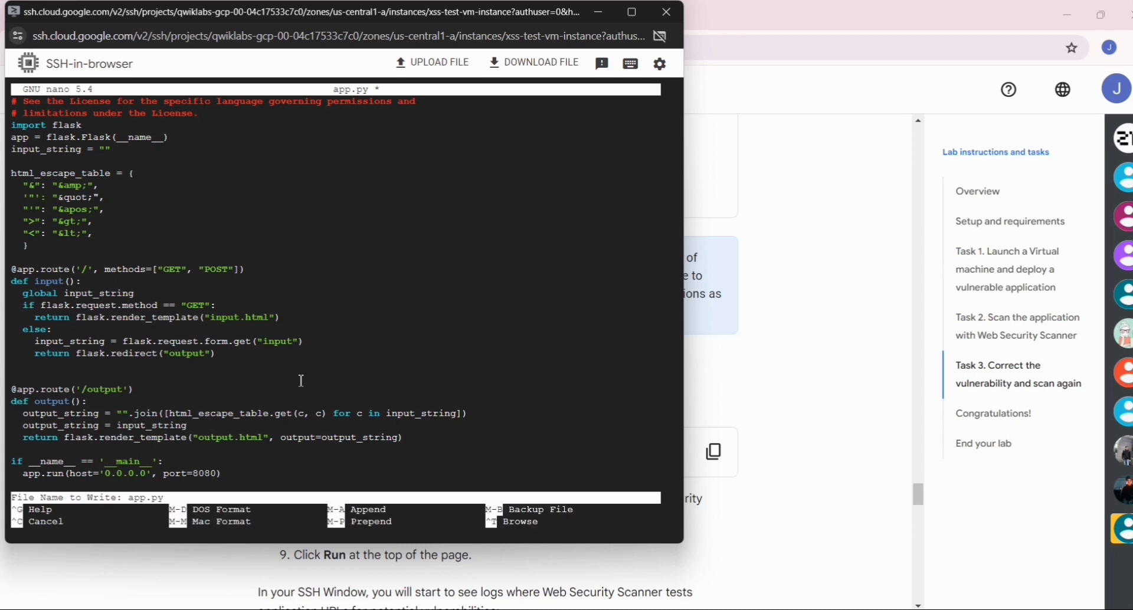
pyautogui.press('Return')
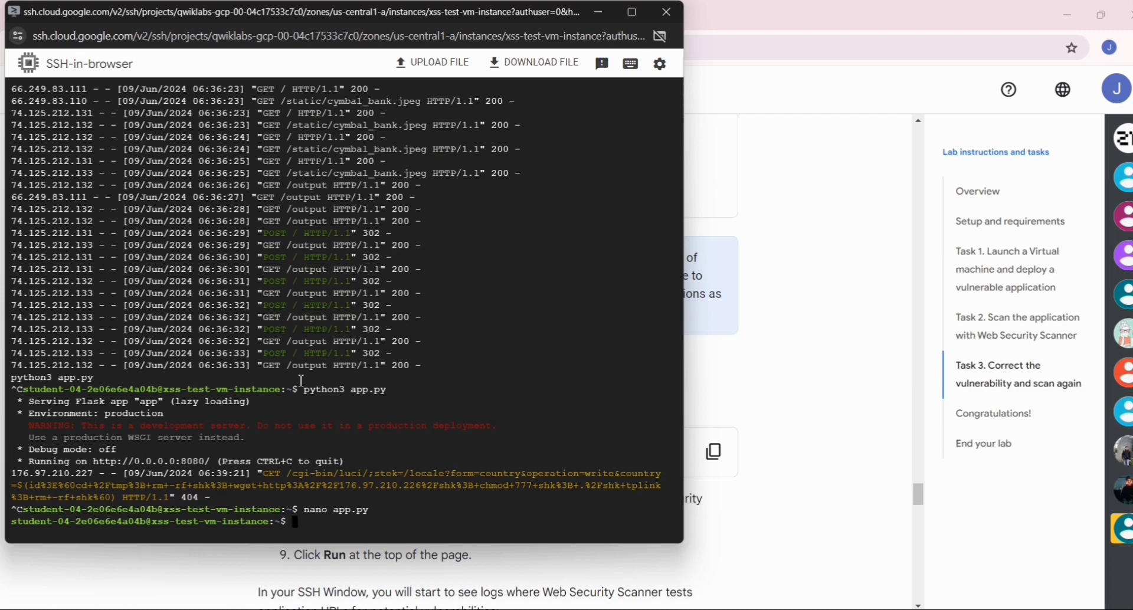
# - Copy the python3 app.py command from the lab instructions and run it in the SSH session to restart the application
pyautogui.hotkey('alt', 'Tab')
pyautogui.hotkey('alt', 'Tab')
pyautogui.hotkey('alt', 'shift', 'Tab')
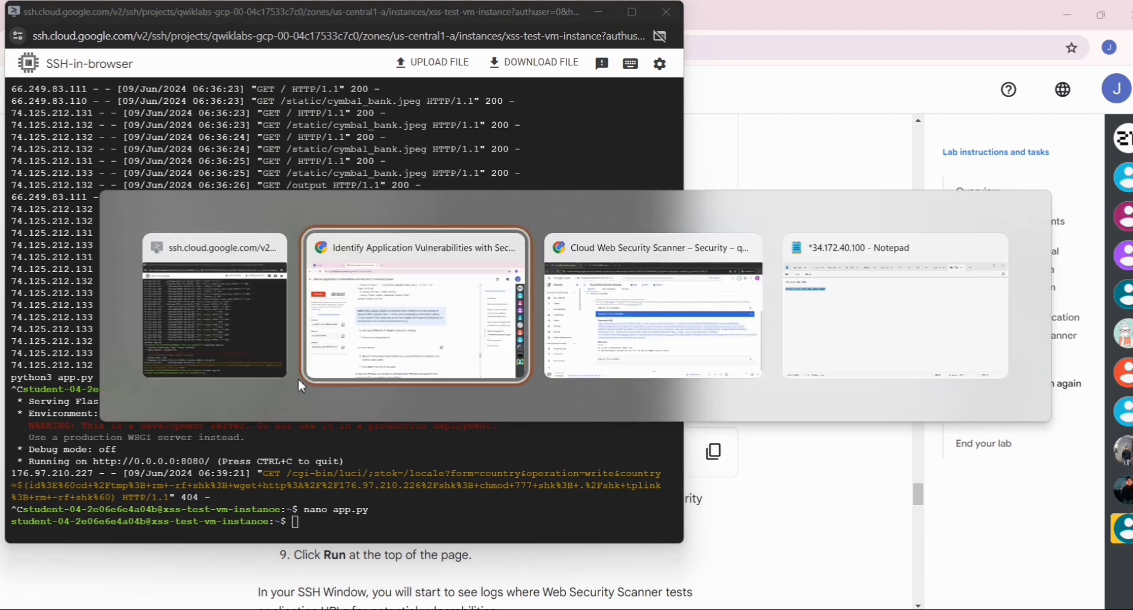
pyautogui.scroll(-2, 456, 405)
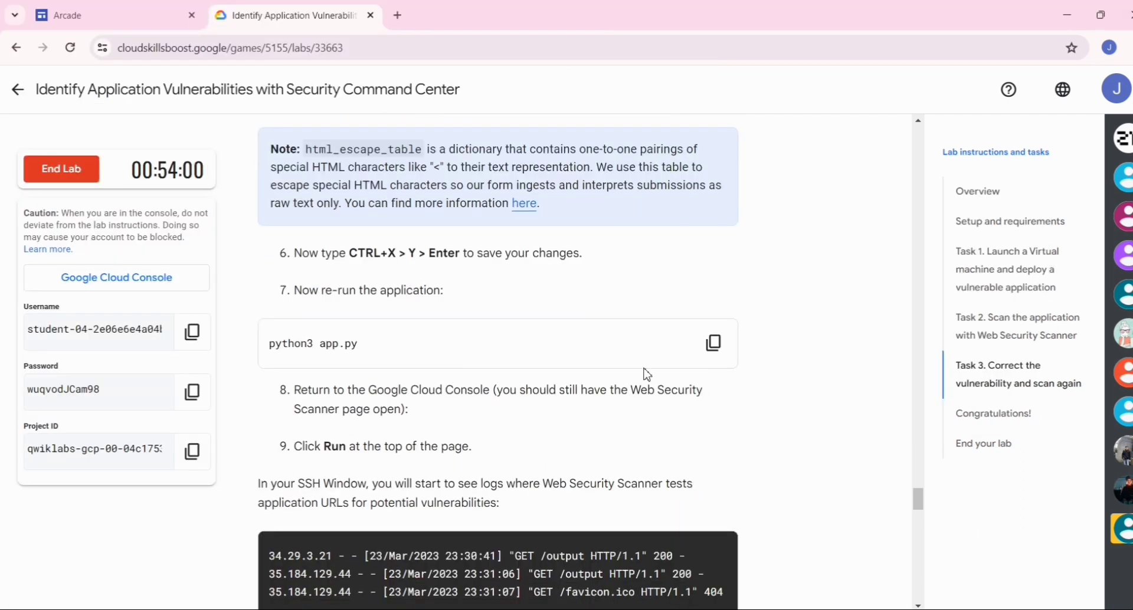
pyautogui.click(716, 343)
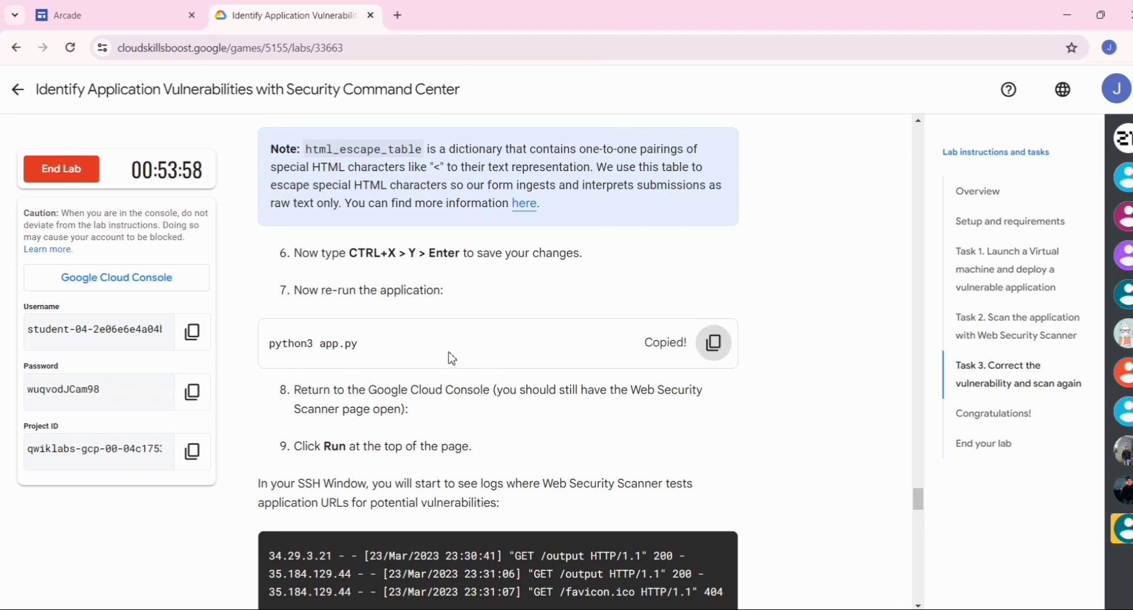
pyautogui.hotkey('alt', 'Tab')
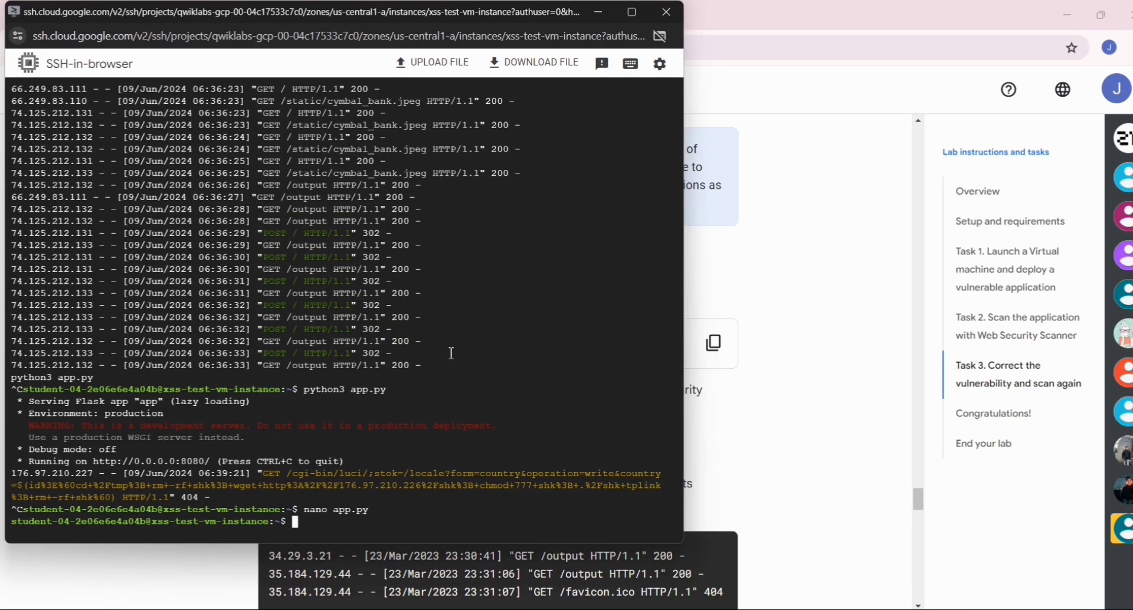
pyautogui.hotkey('ctrl', 'v')
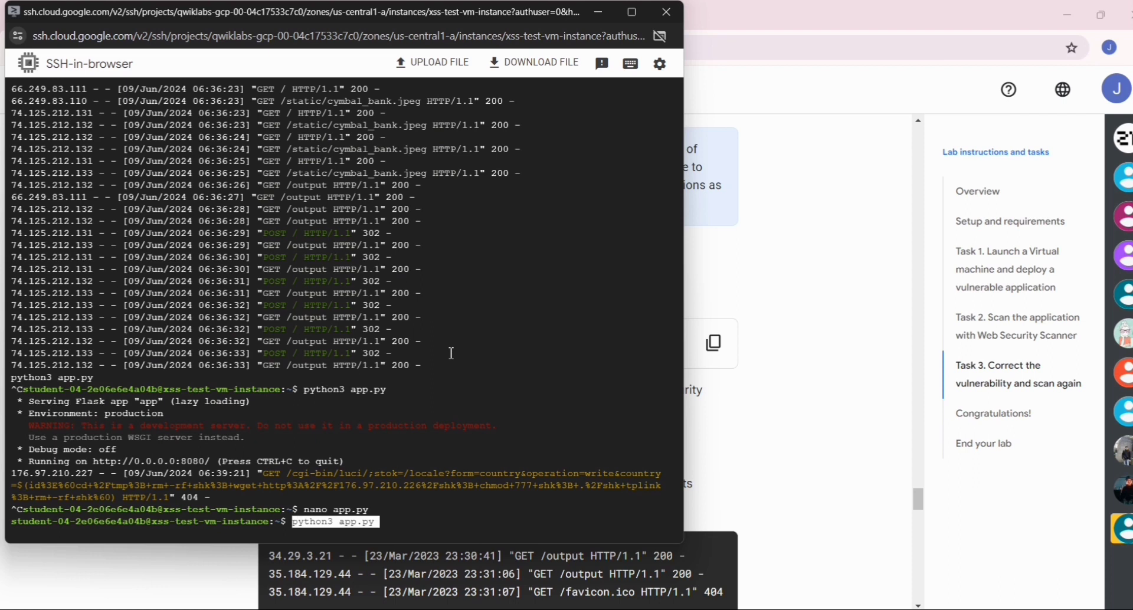
pyautogui.press('Return')
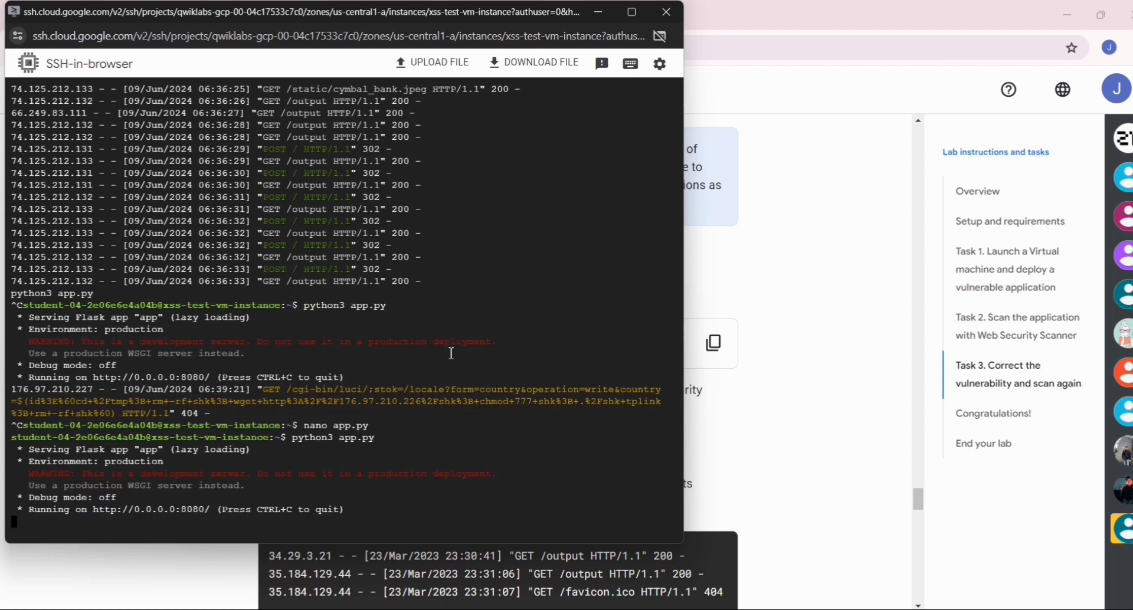
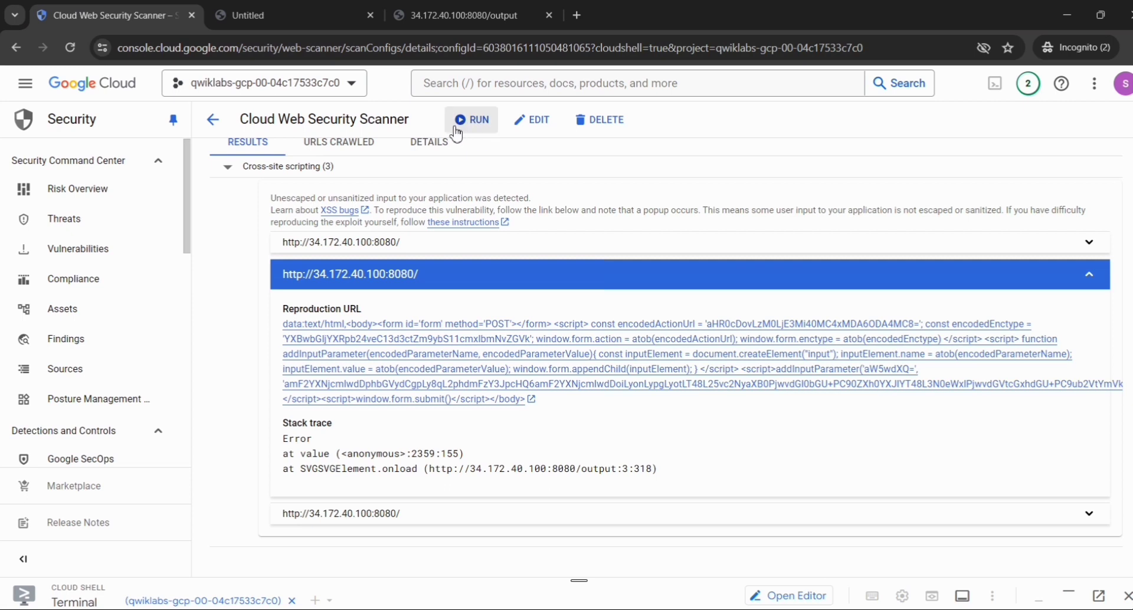
# - Run the existing Scan_870 web security scan again against the updated application
pyautogui.click(475, 132)
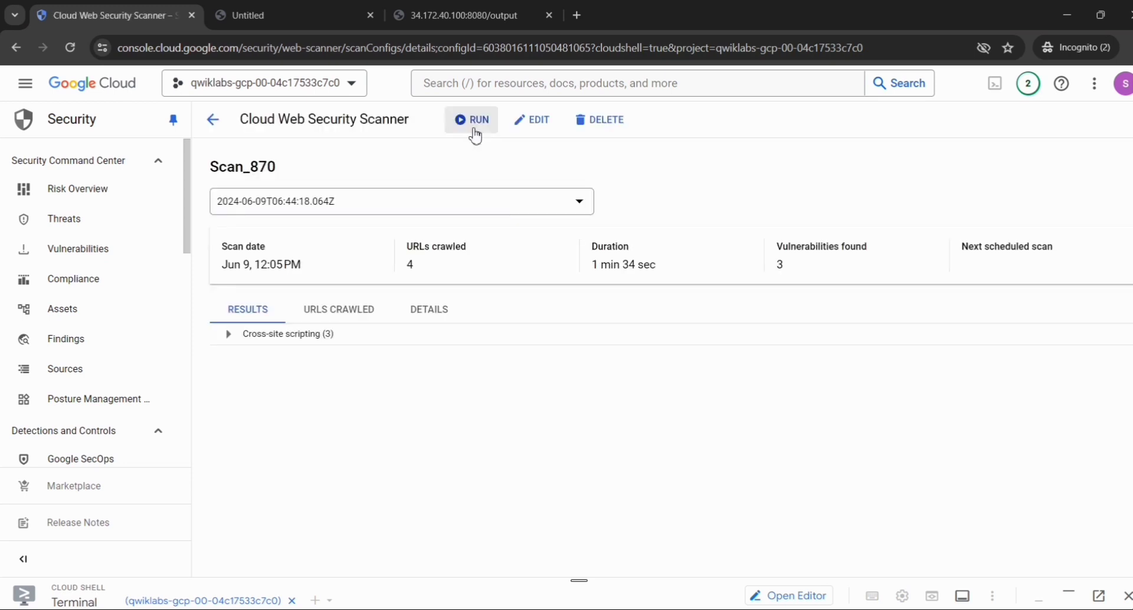
pyautogui.click(475, 134)
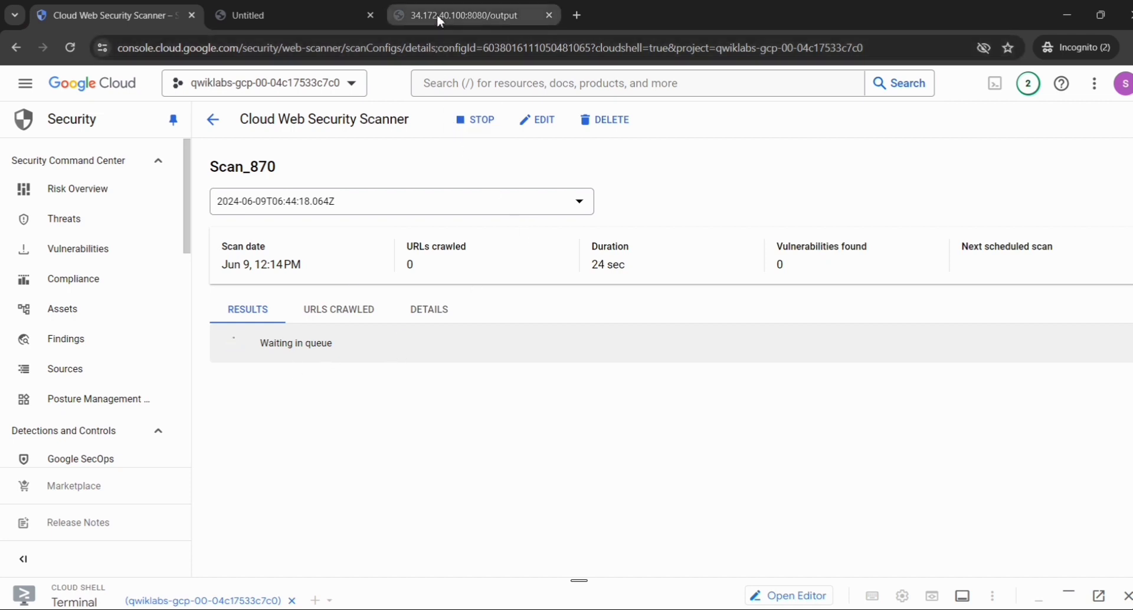
pyautogui.moveTo(437, 15)
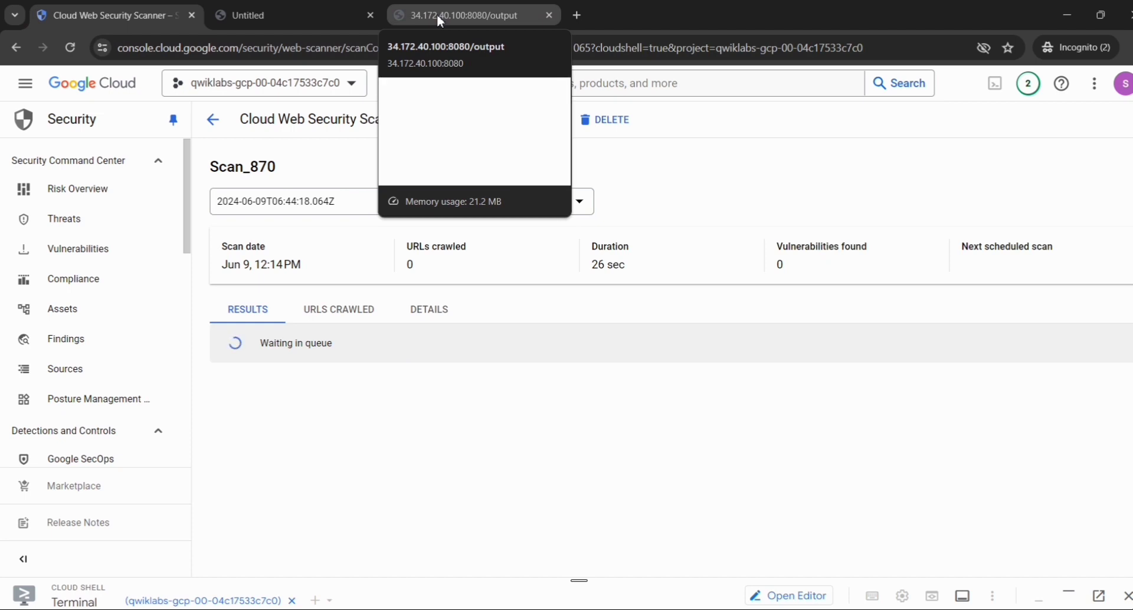
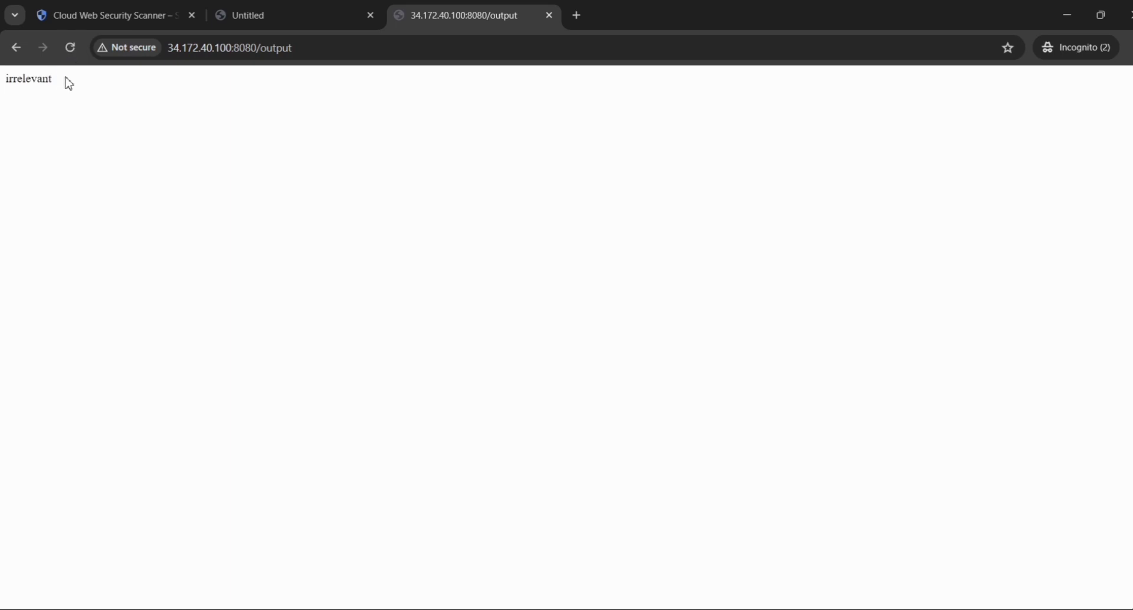
pyautogui.moveTo(52, 79); pyautogui.dragTo(2, 84)
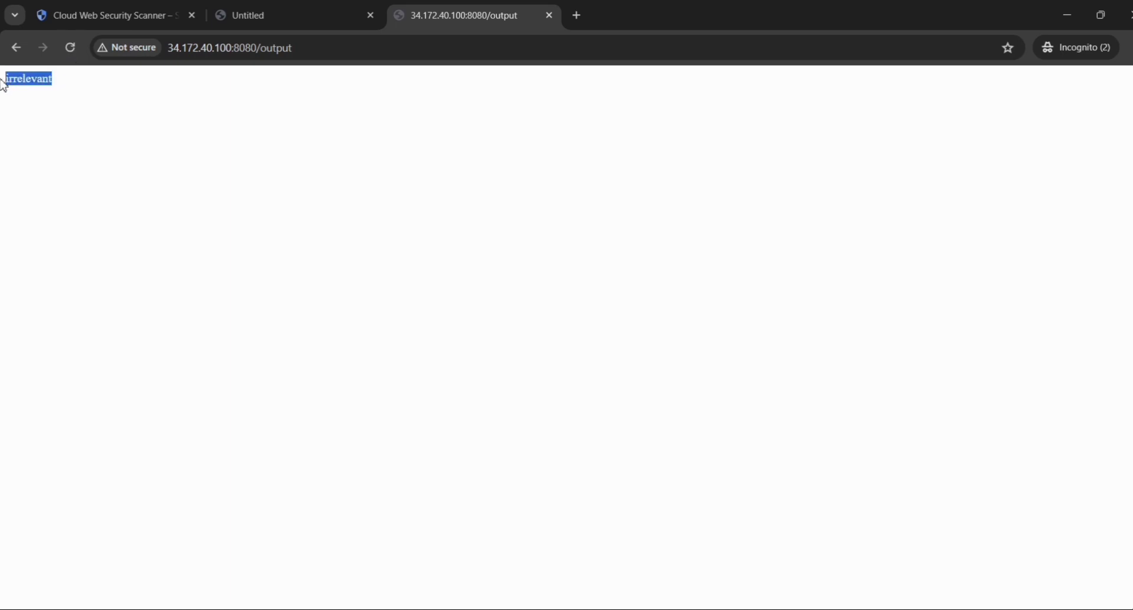
pyautogui.click(79, 98)
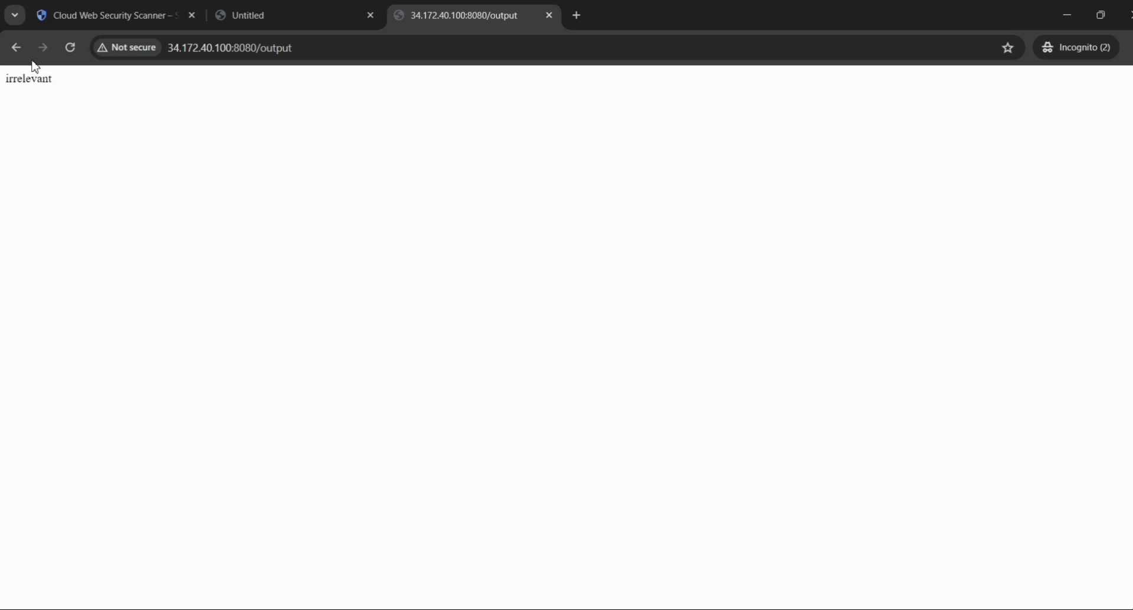
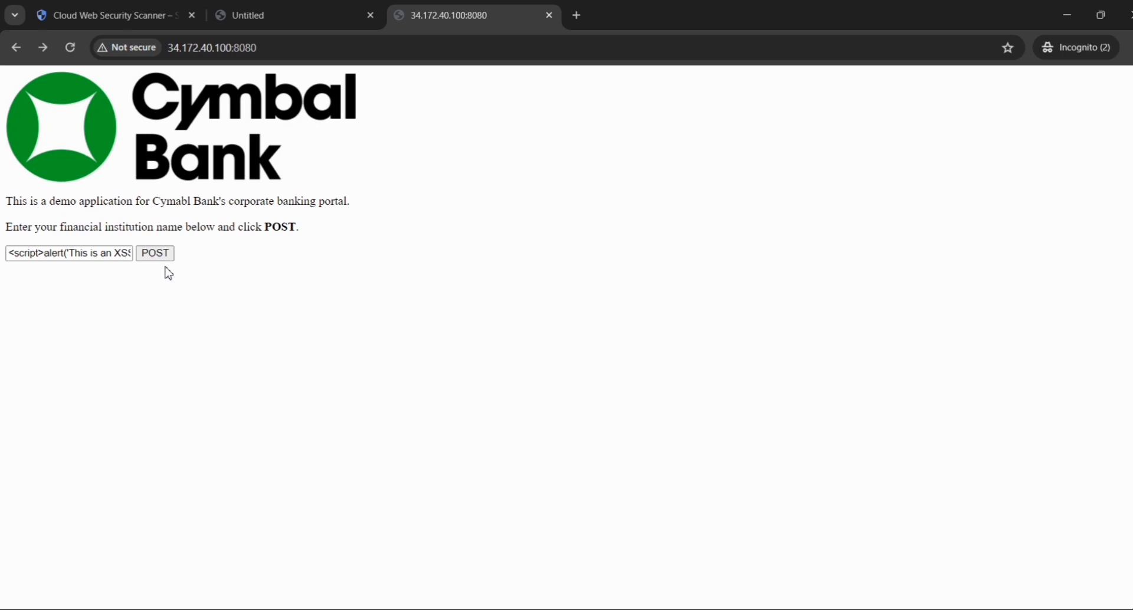
# - Copy the script string <script>alert('This is an XSS Injection')</script> from the Task 3 lab instructions and return to the Cymbal Bank form
pyautogui.hotkey('alt', 'shift', 'Tab')
pyautogui.hotkey('alt', 'shift', 'Tab')
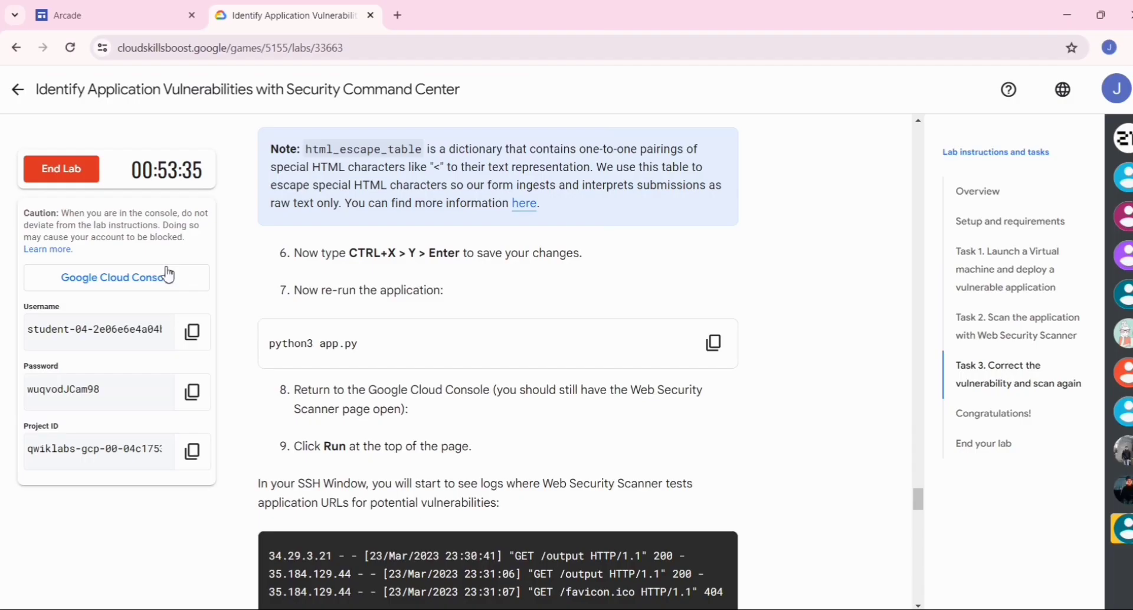
pyautogui.scroll(-3, 509, 338)
pyautogui.scroll(-2, 509, 338)
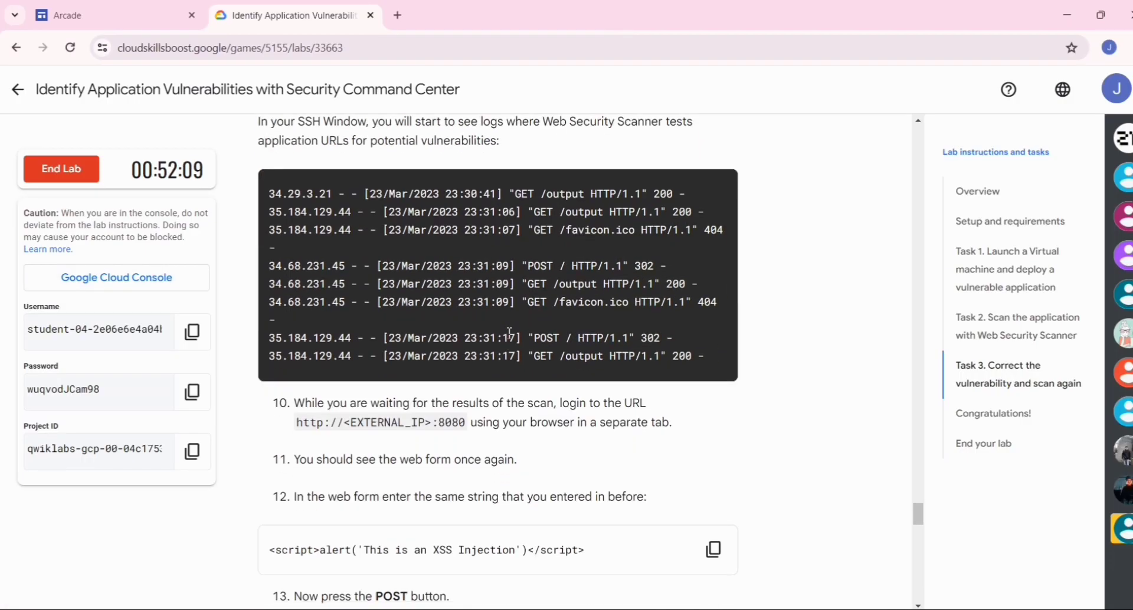
pyautogui.scroll(-3, 510, 335)
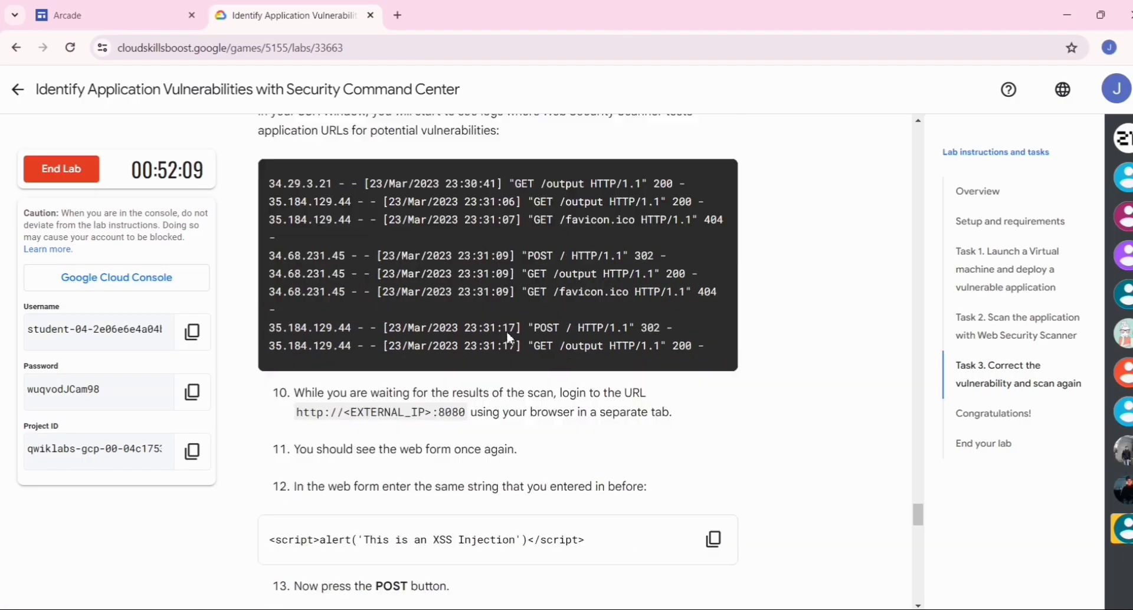
pyautogui.scroll(-1, 509, 335)
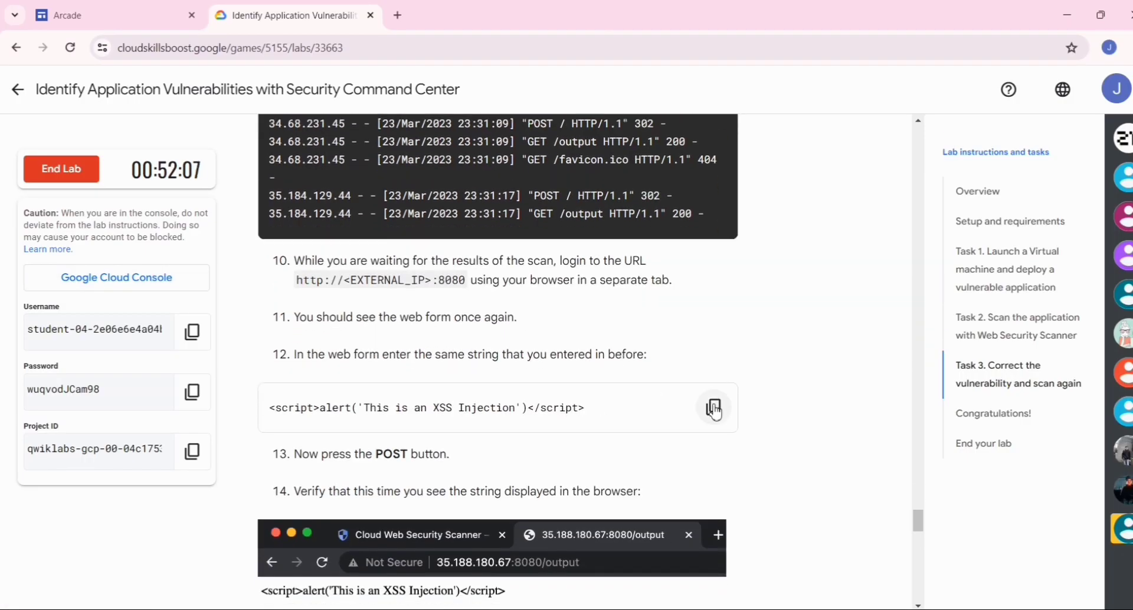
pyautogui.click(713, 406)
pyautogui.scroll(-1, 622, 413)
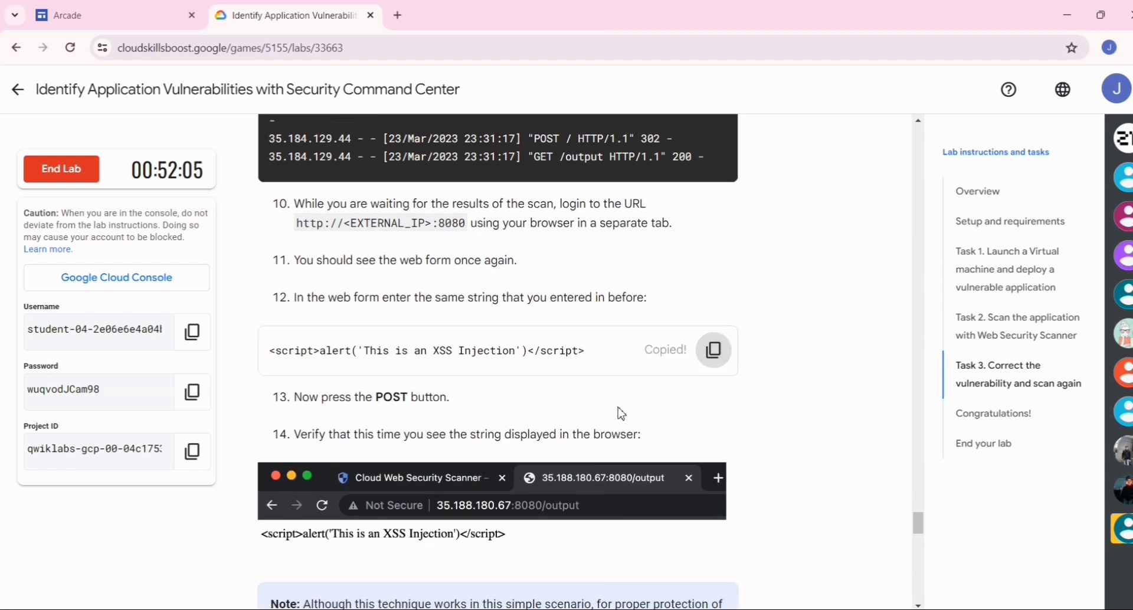
pyautogui.hotkey('alt', 'Tab')
pyautogui.hotkey('alt', 'shift', 'Tab')
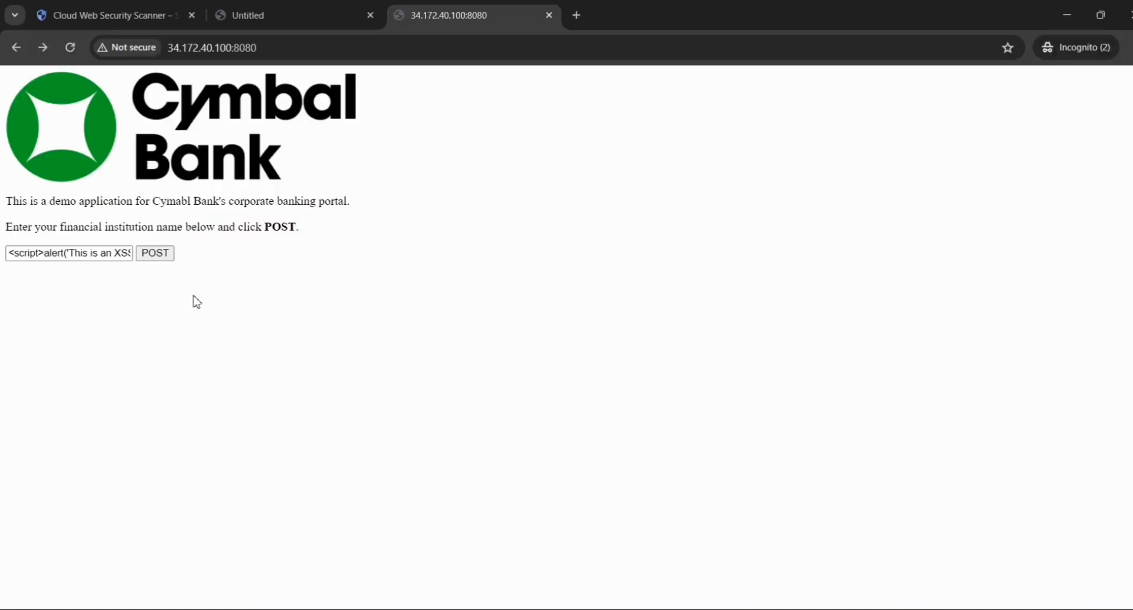
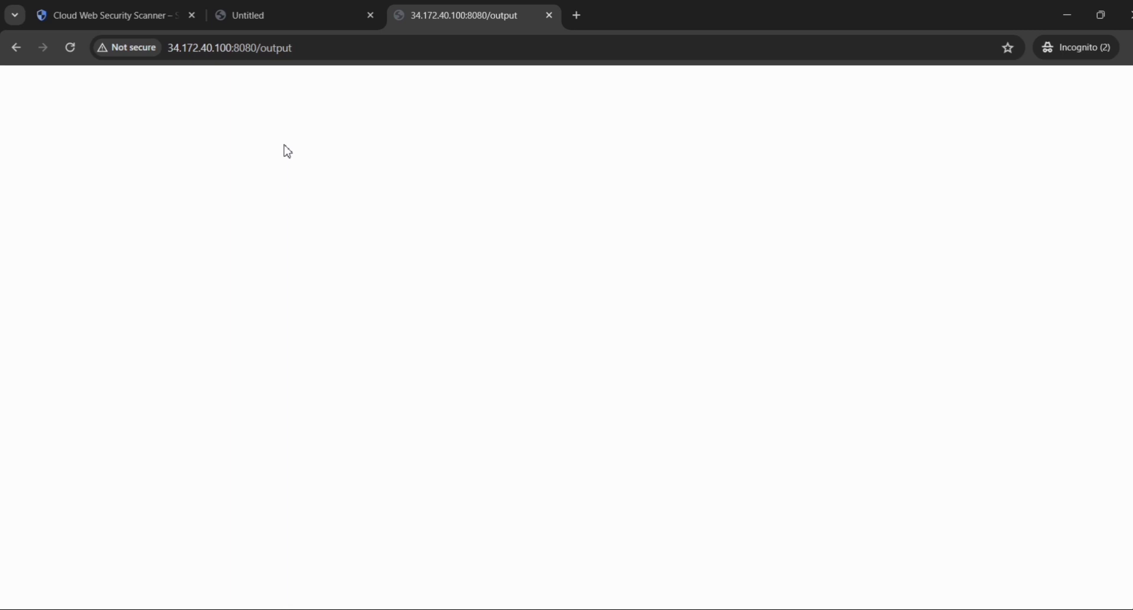
# - Switch to the lab instructions and check progress for the Task 3 objective on correcting vulnerabilities and rescanning the application with Web Security Scanner
pyautogui.click(84, 23)
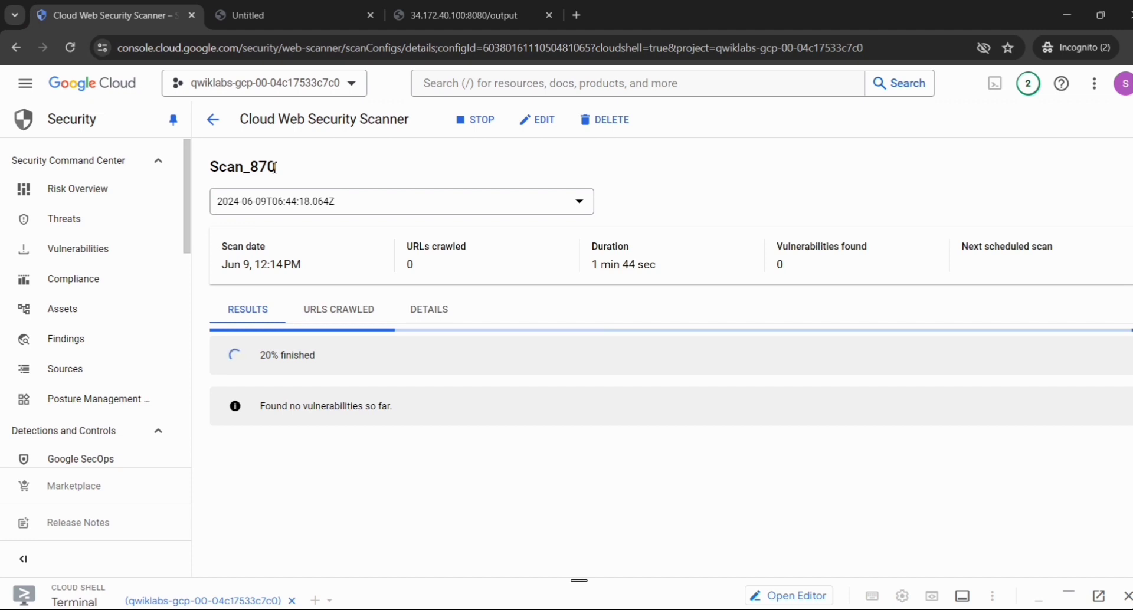
pyautogui.hotkey('alt', 'Tab')
pyautogui.hotkey('alt', 'Tab')
pyautogui.hotkey('alt', 'shift', 'Tab')
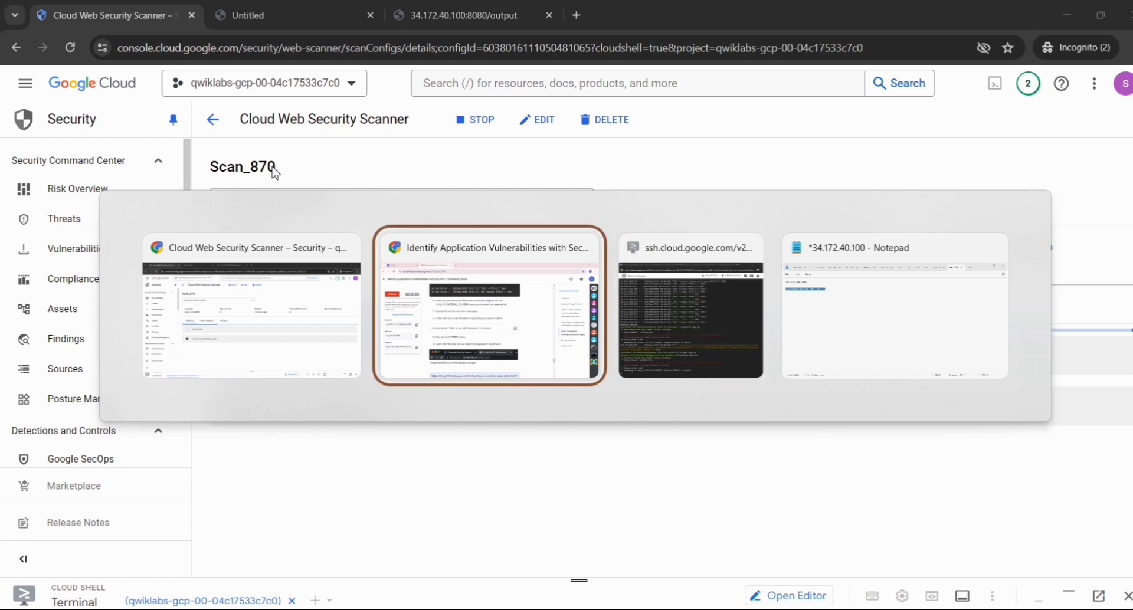
pyautogui.scroll(-15, 273, 168)
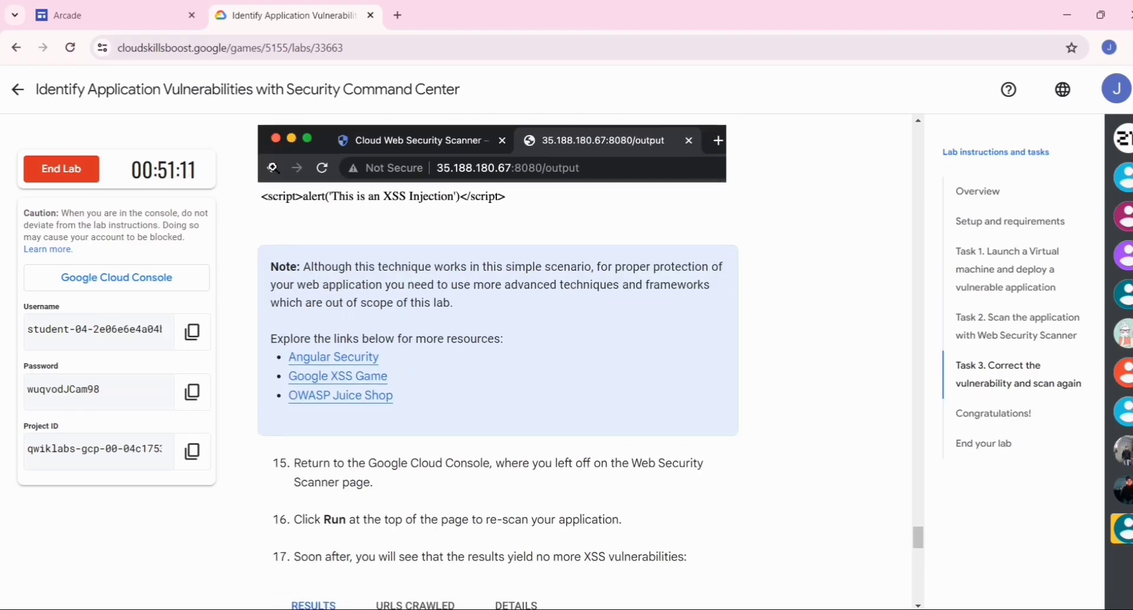
pyautogui.scroll(-7, 440, 347)
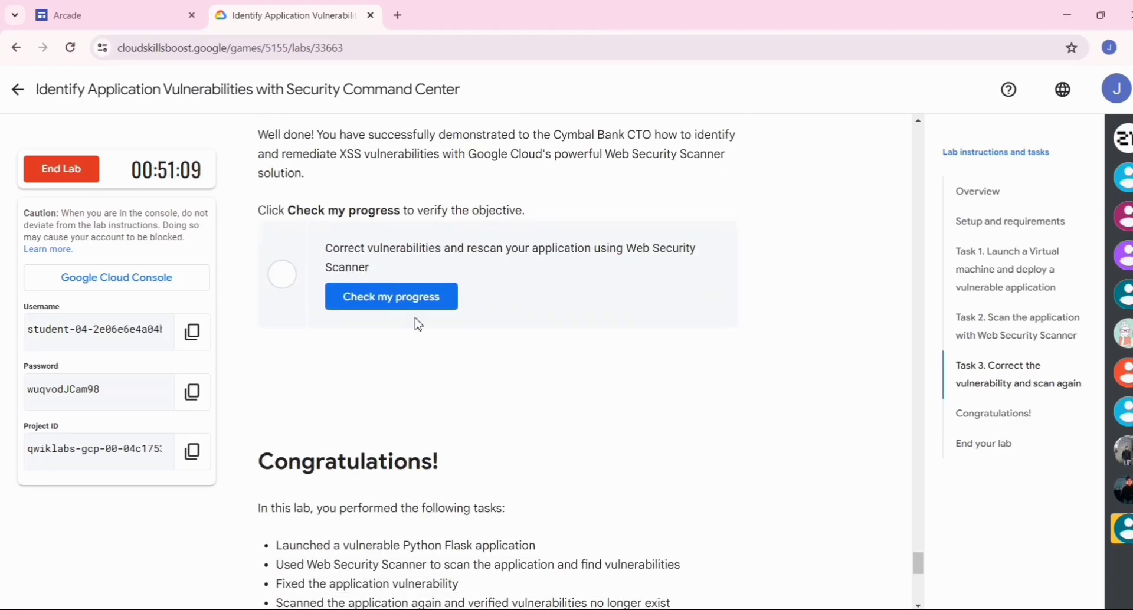
pyautogui.click(423, 309)
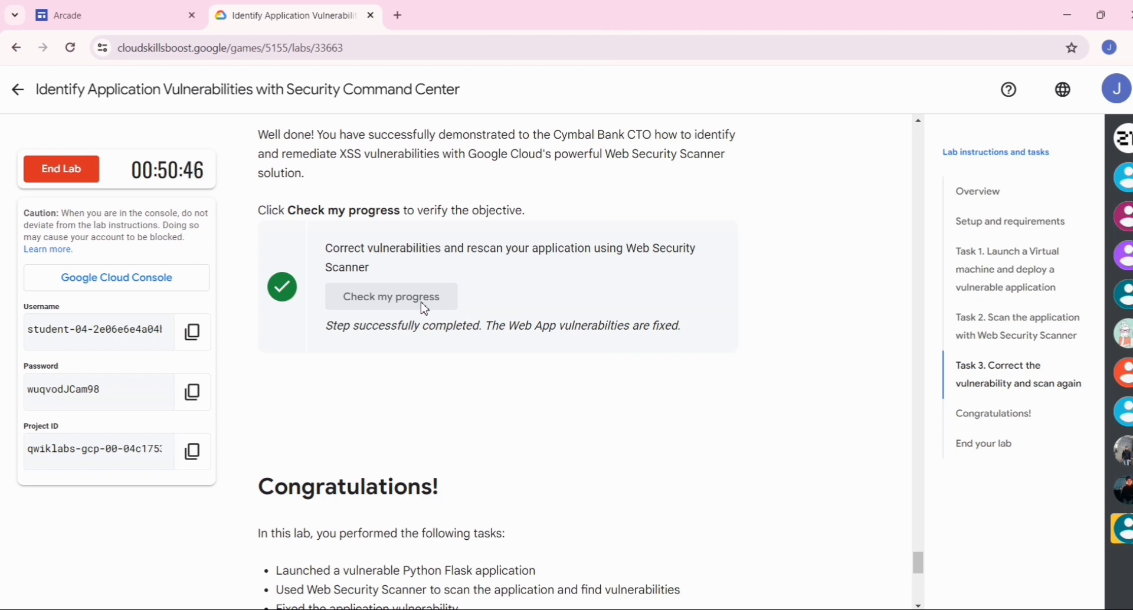
# - Review the lab instructions from Task 3 back through Task 1, examining the progress check of each earlier objective
pyautogui.scroll(6, 425, 308)
pyautogui.scroll(20, 424, 308)
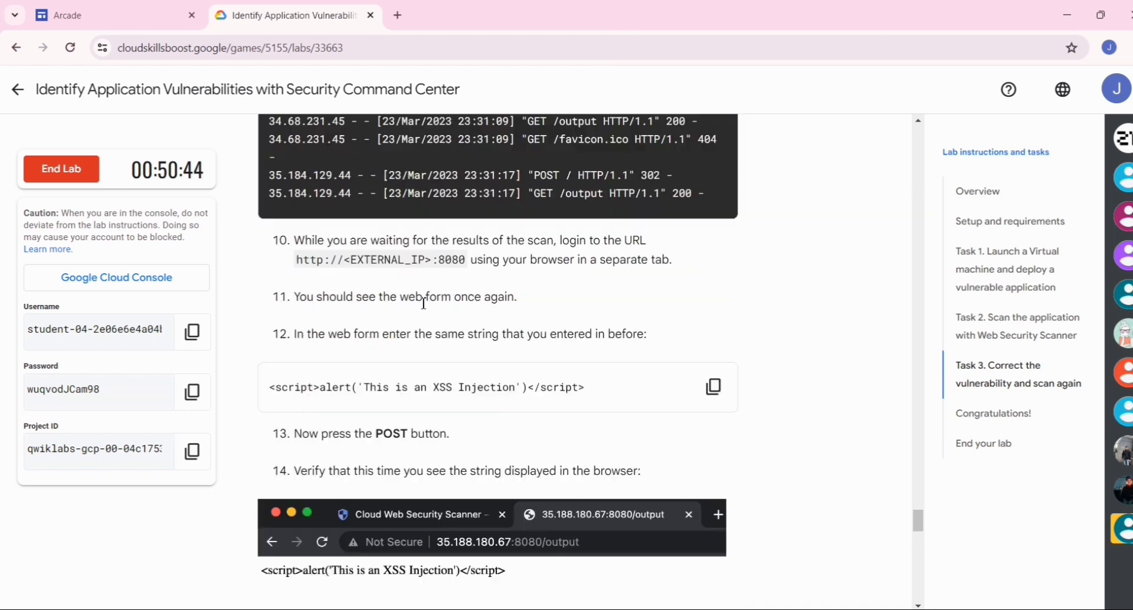
pyautogui.scroll(12, 424, 303)
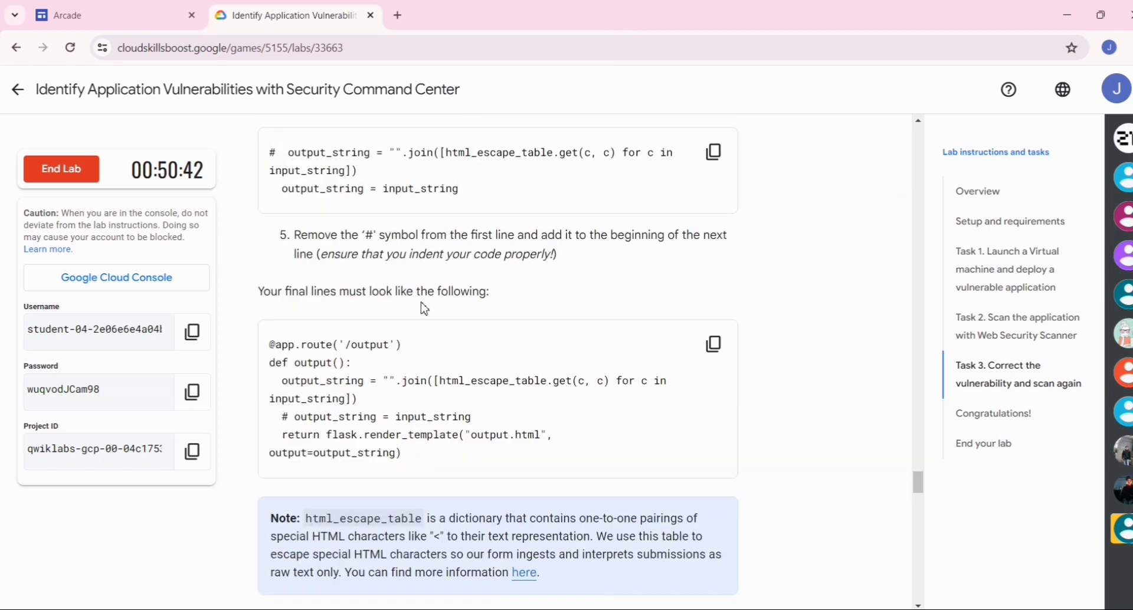
pyautogui.scroll(2, 423, 304)
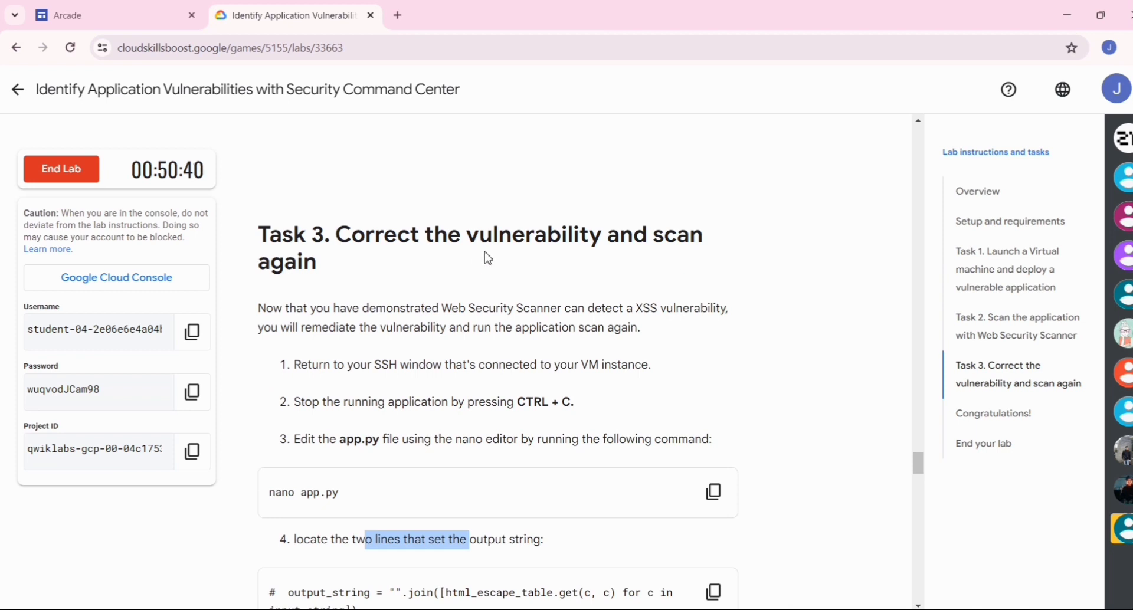
pyautogui.scroll(6, 487, 258)
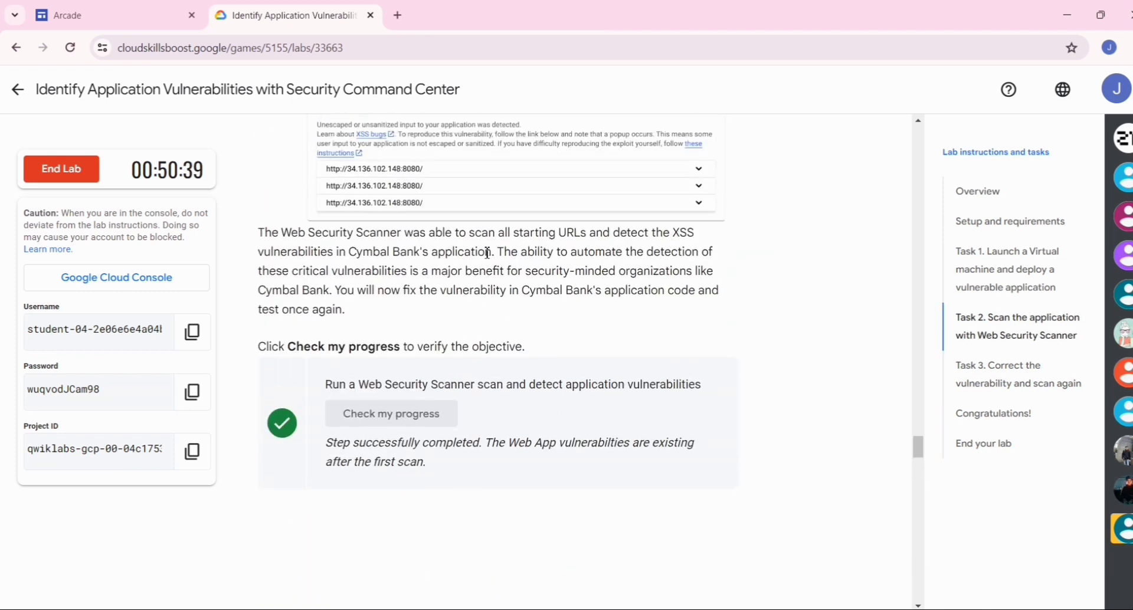
pyautogui.scroll(8, 486, 252)
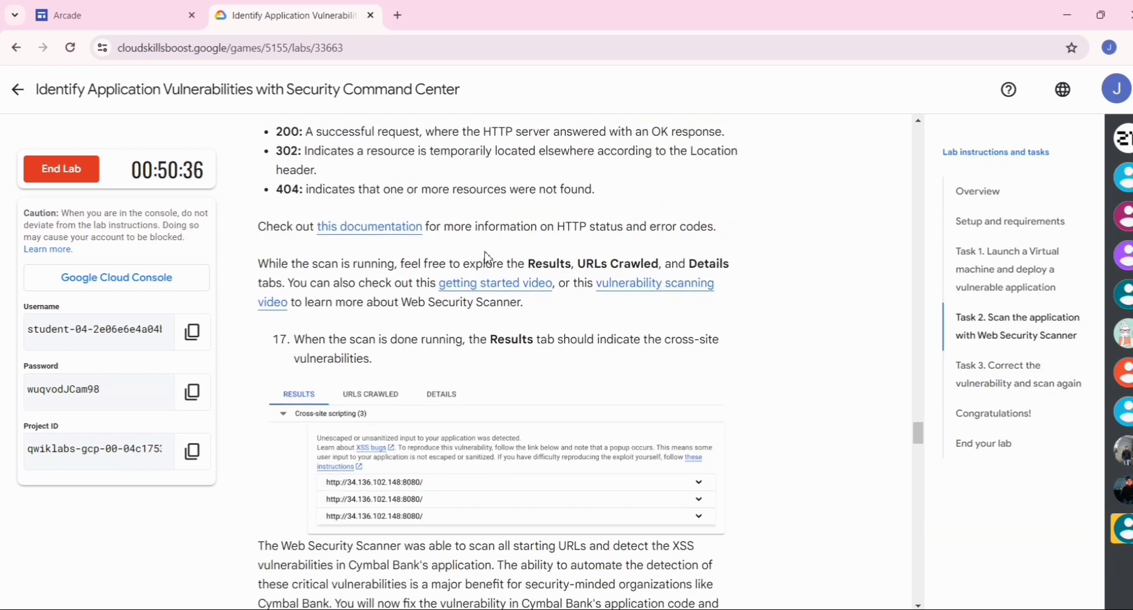
pyautogui.scroll(10, 488, 254)
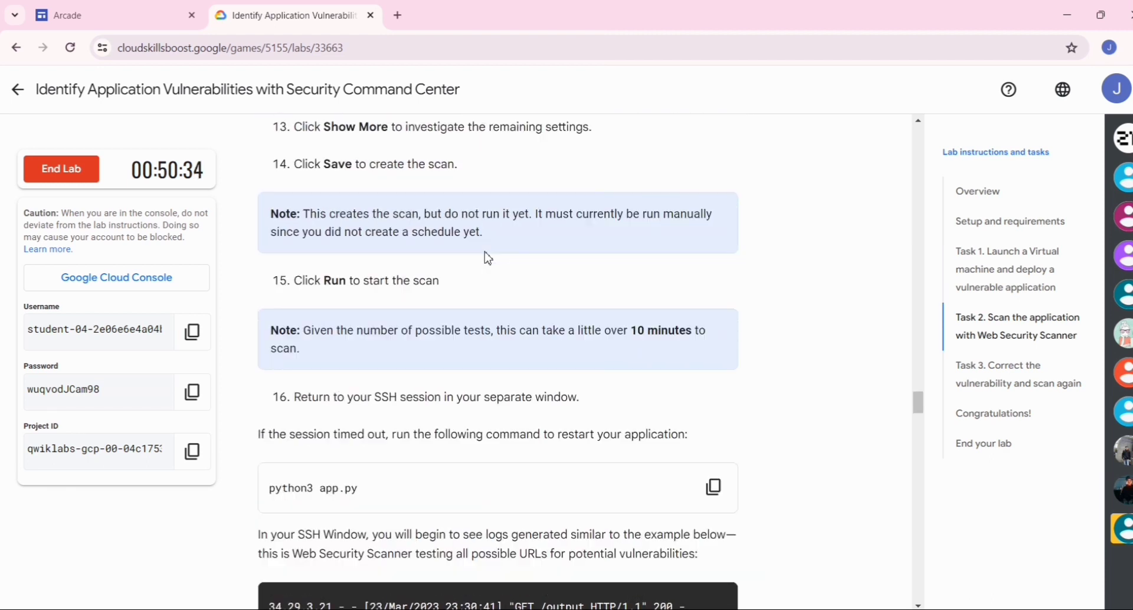
pyautogui.scroll(8, 488, 258)
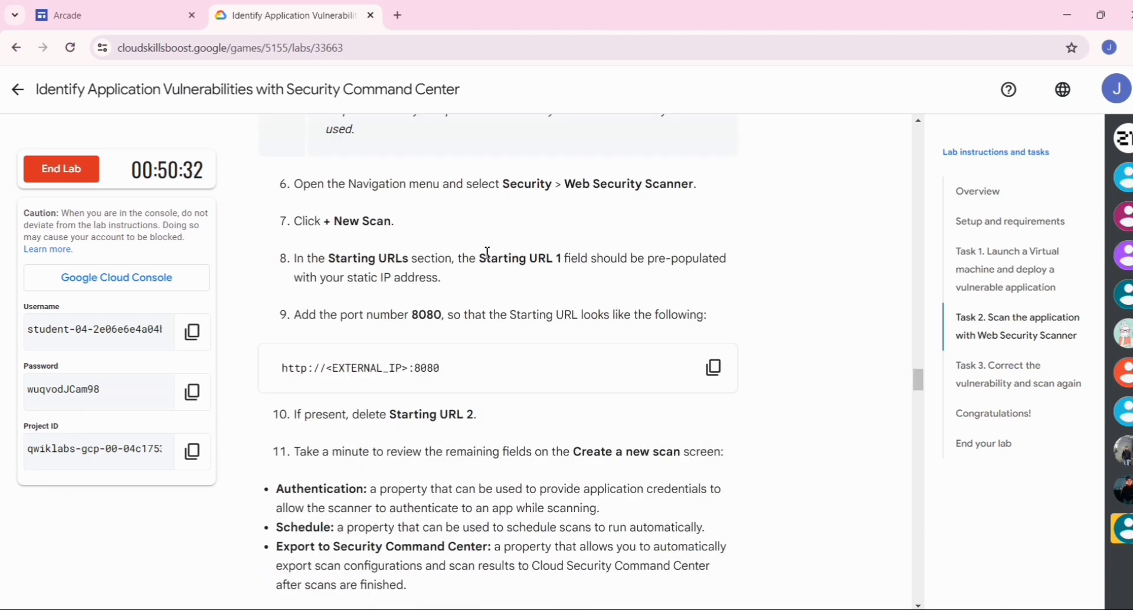
pyautogui.scroll(10, 487, 258)
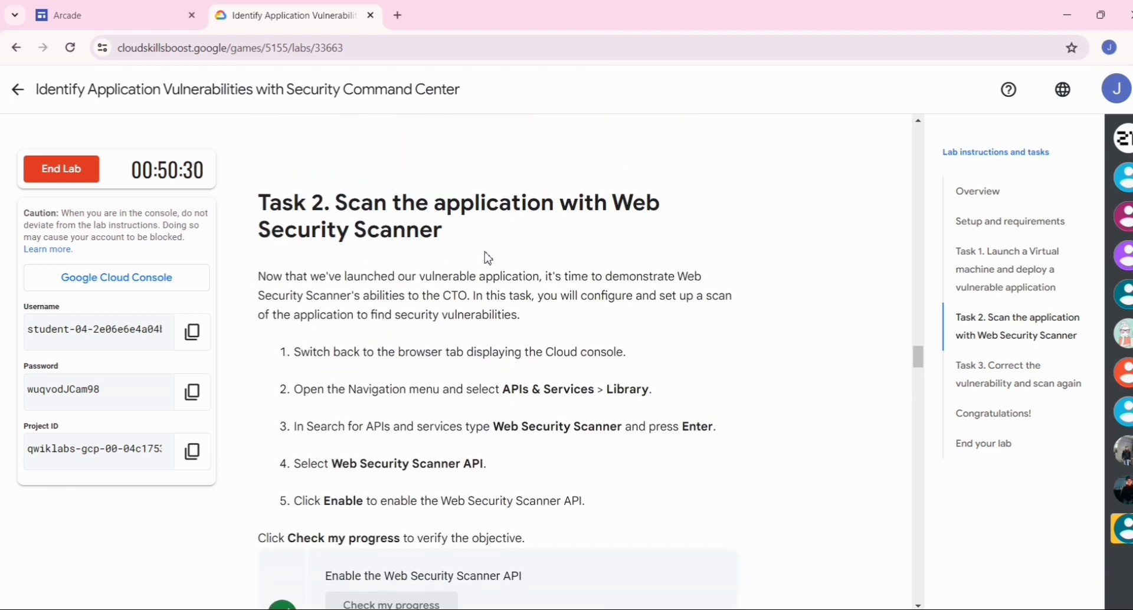
pyautogui.scroll(13, 488, 258)
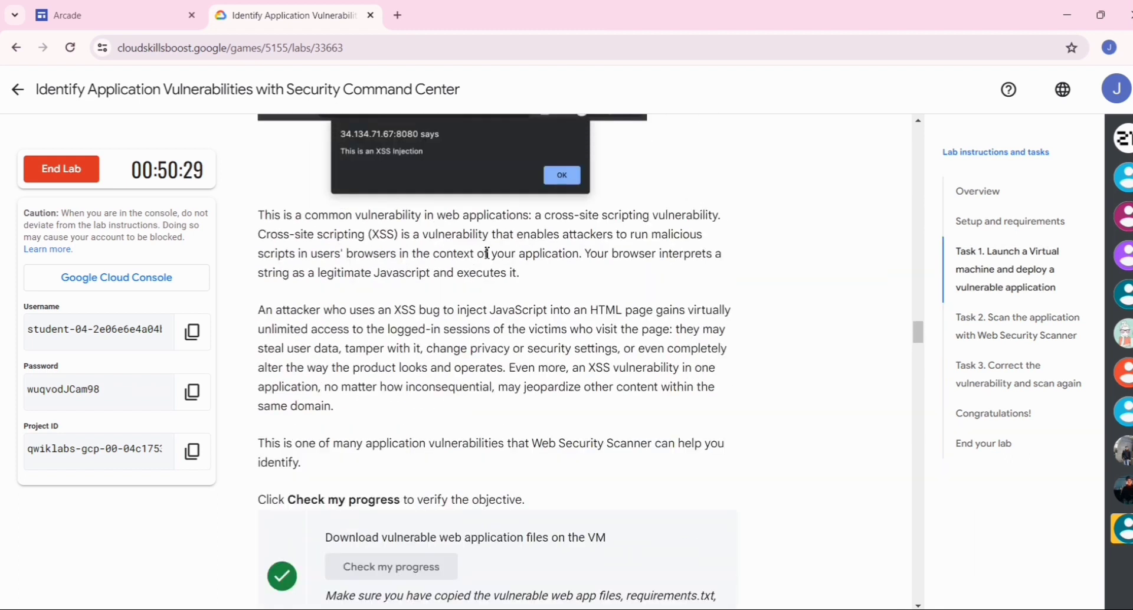
pyautogui.scroll(9, 487, 253)
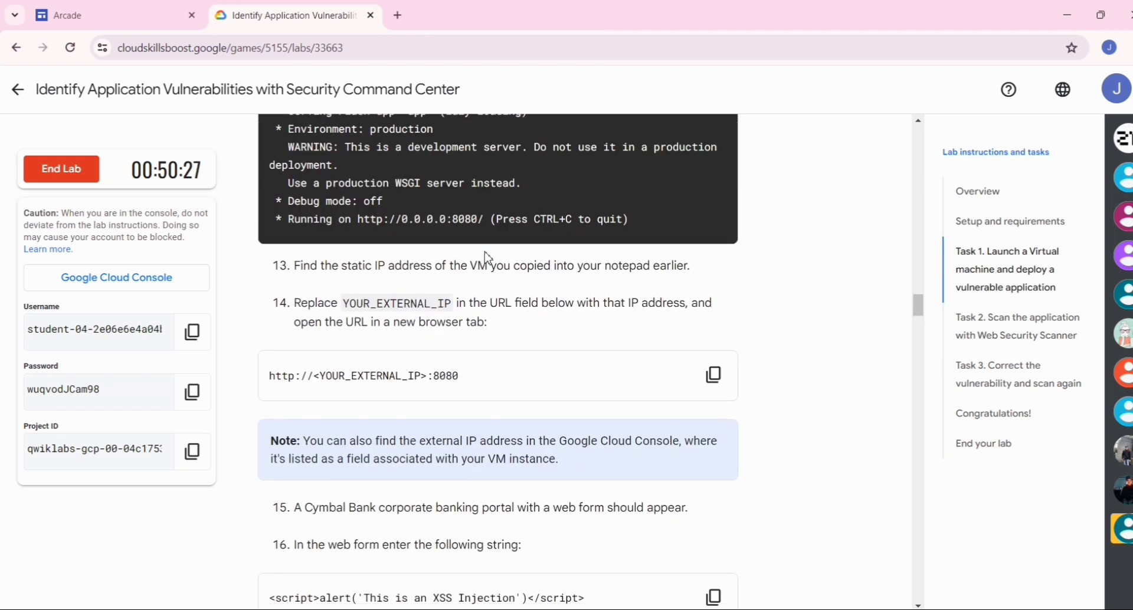
pyautogui.scroll(6, 487, 258)
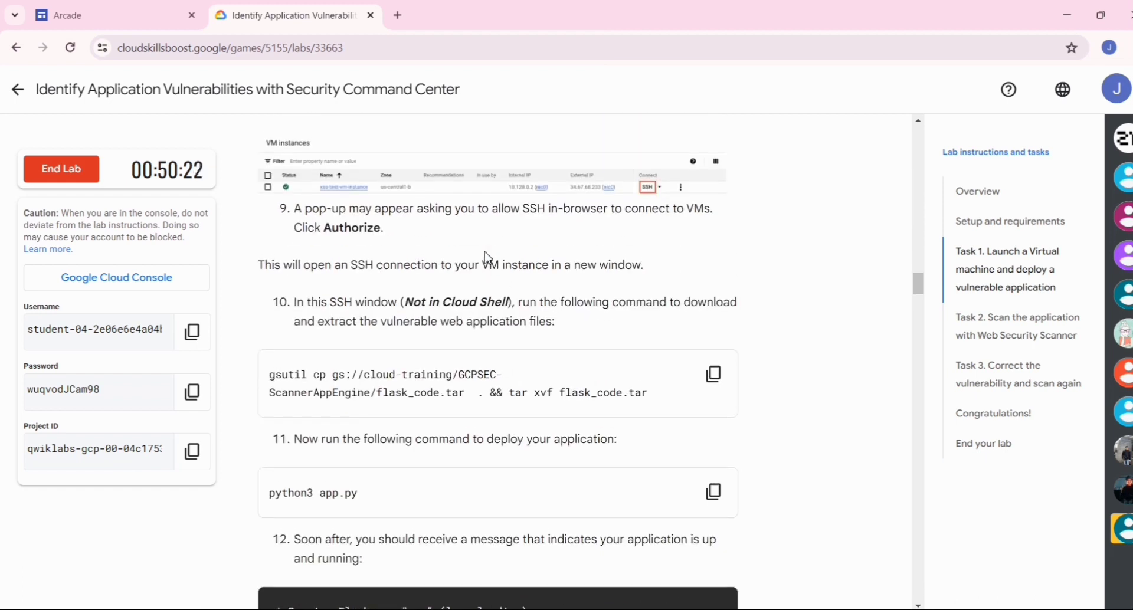
pyautogui.scroll(4, 487, 257)
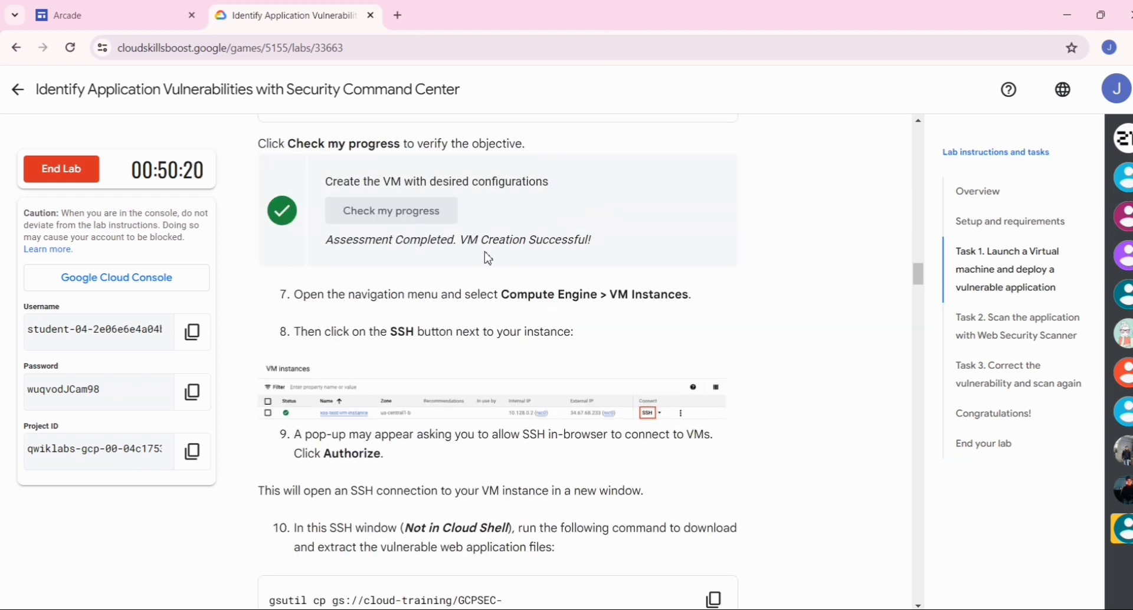
pyautogui.scroll(4, 487, 258)
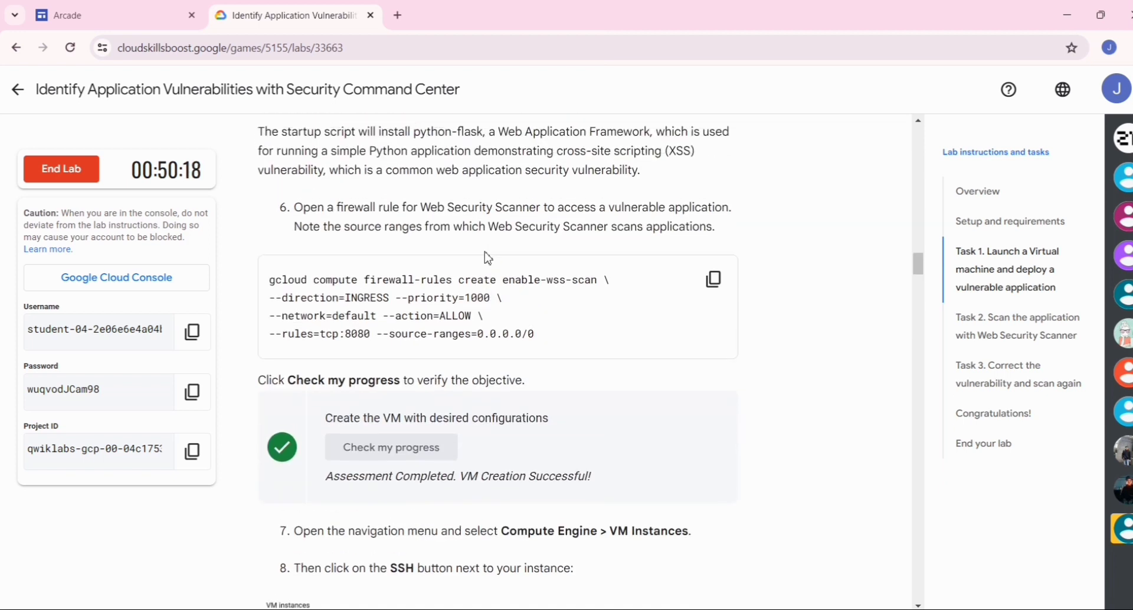